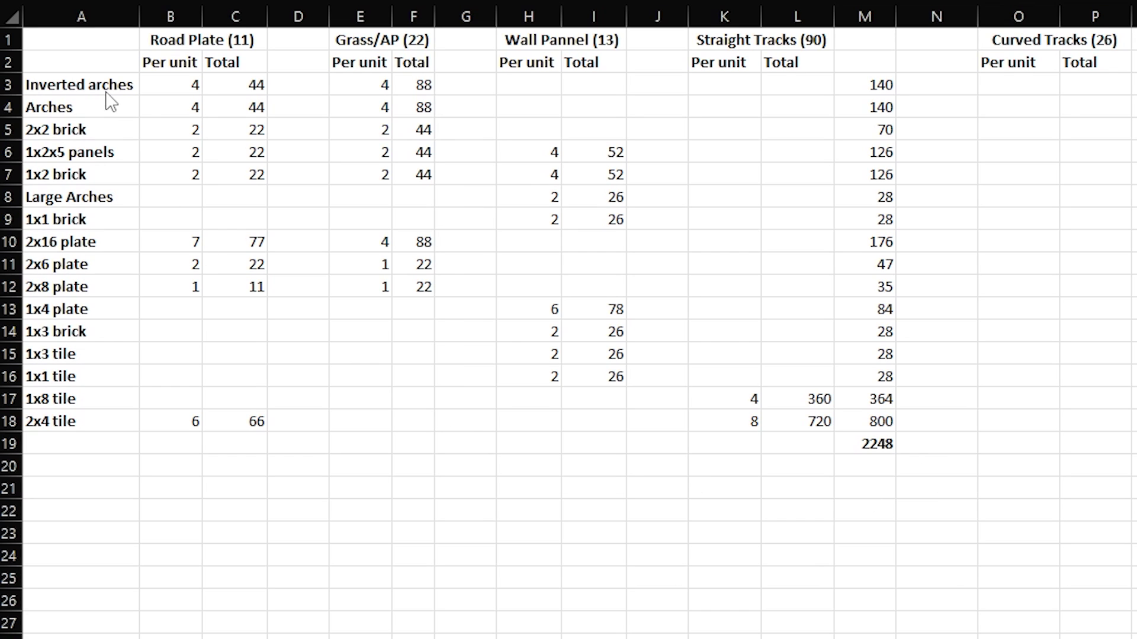
left_click_drag(99, 88, 103, 421)
left_click_drag(155, 39, 791, 51)
left_click(199, 39)
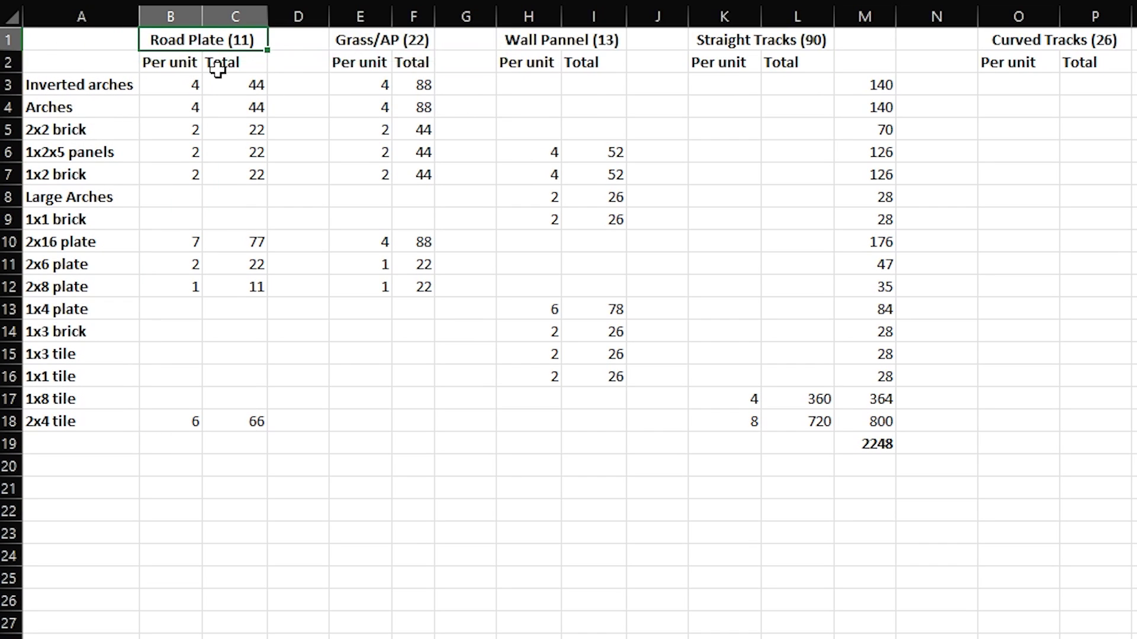
left_click(376, 40)
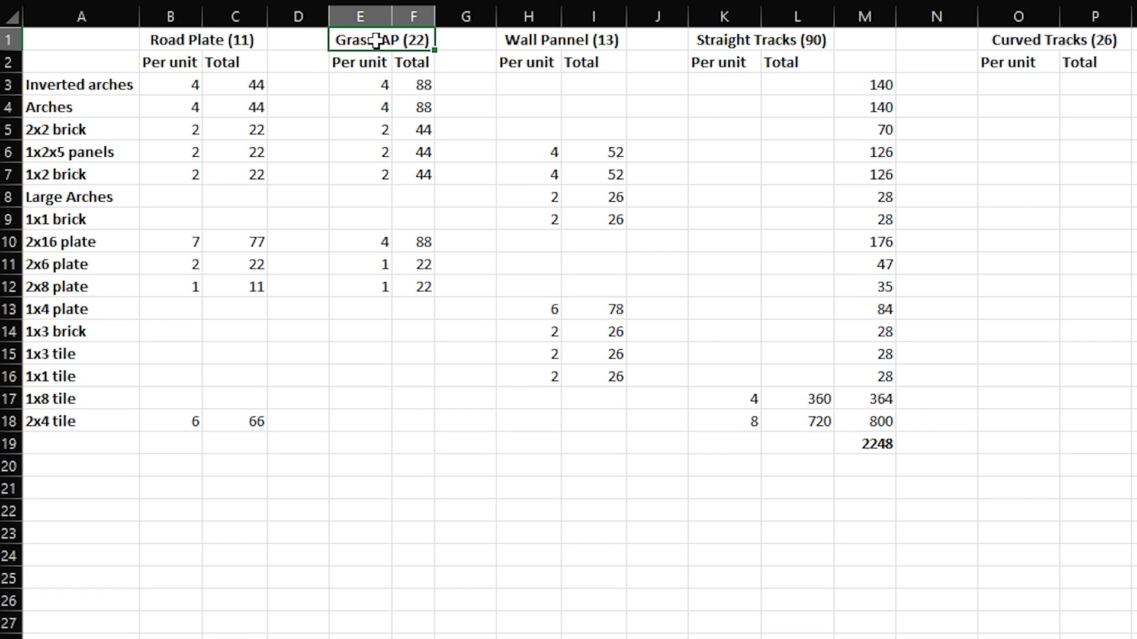
left_click(548, 42)
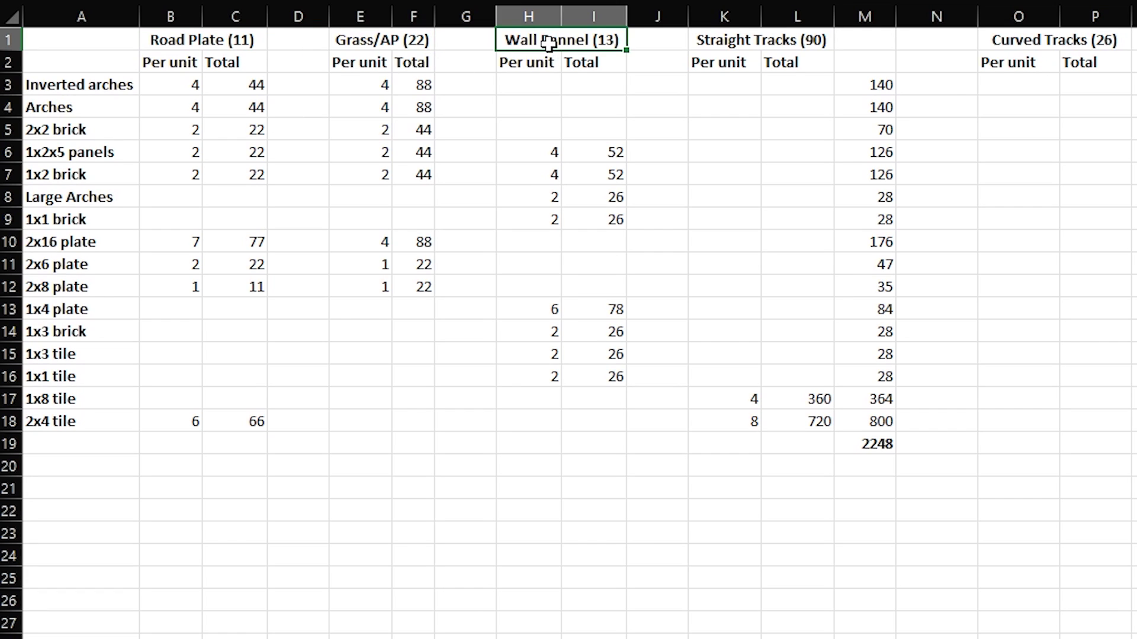
left_click(754, 37)
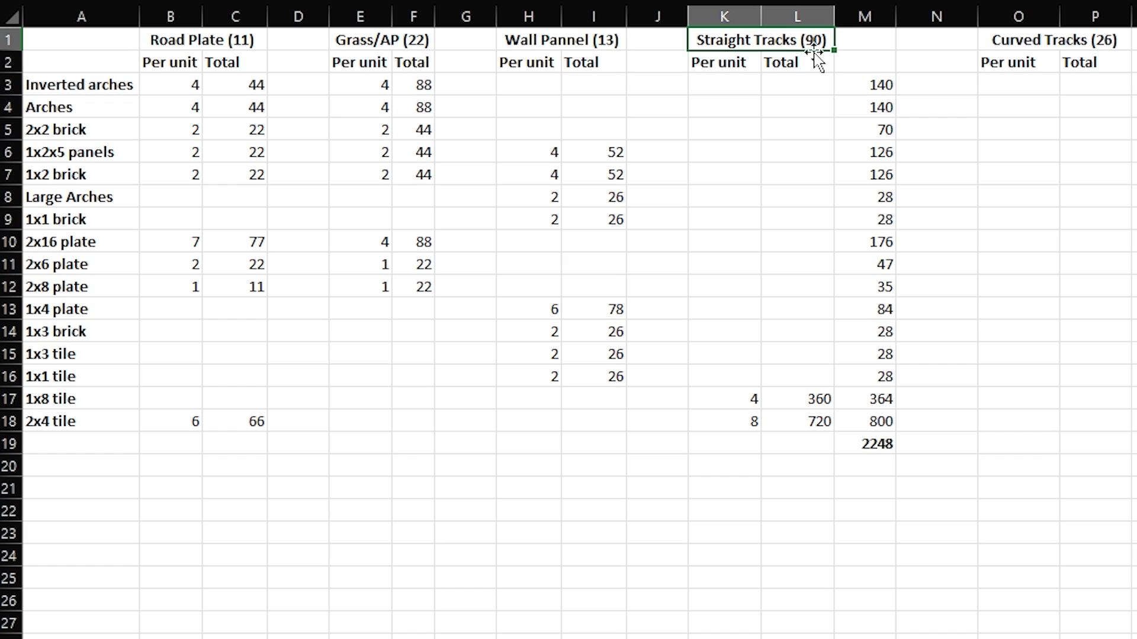
left_click(1084, 45)
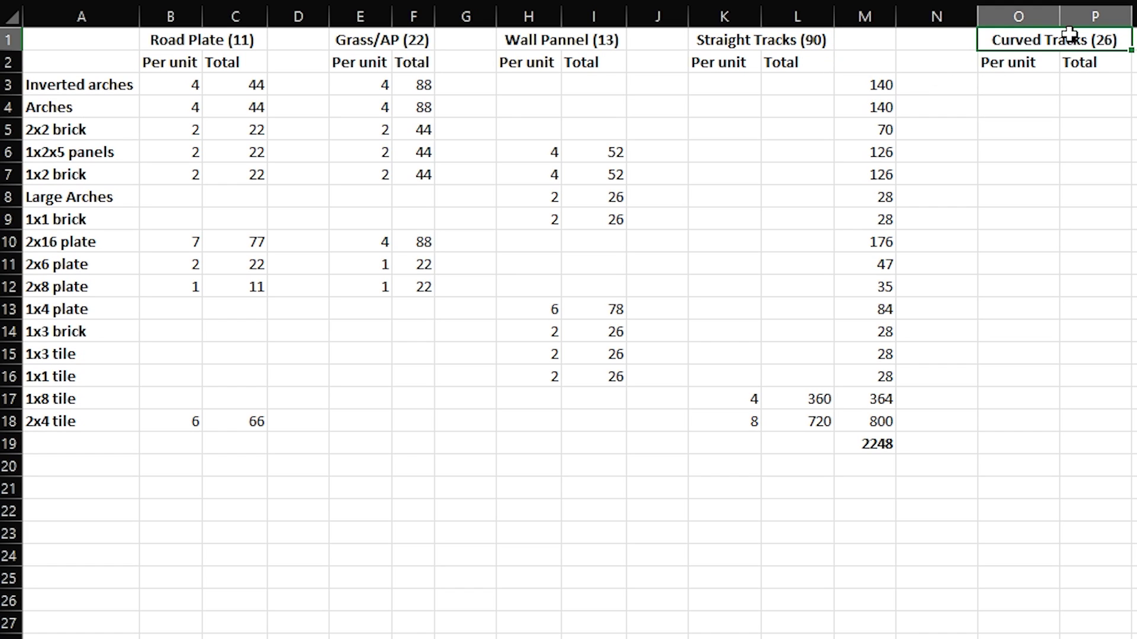
left_click_drag(1069, 34, 1103, 444)
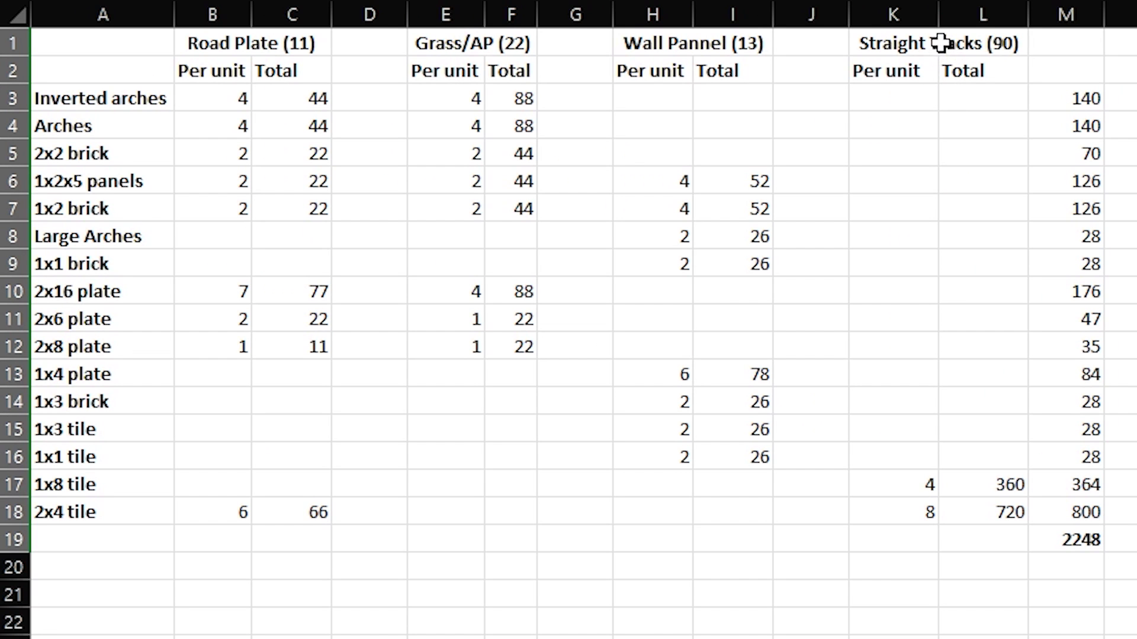
left_click(705, 39)
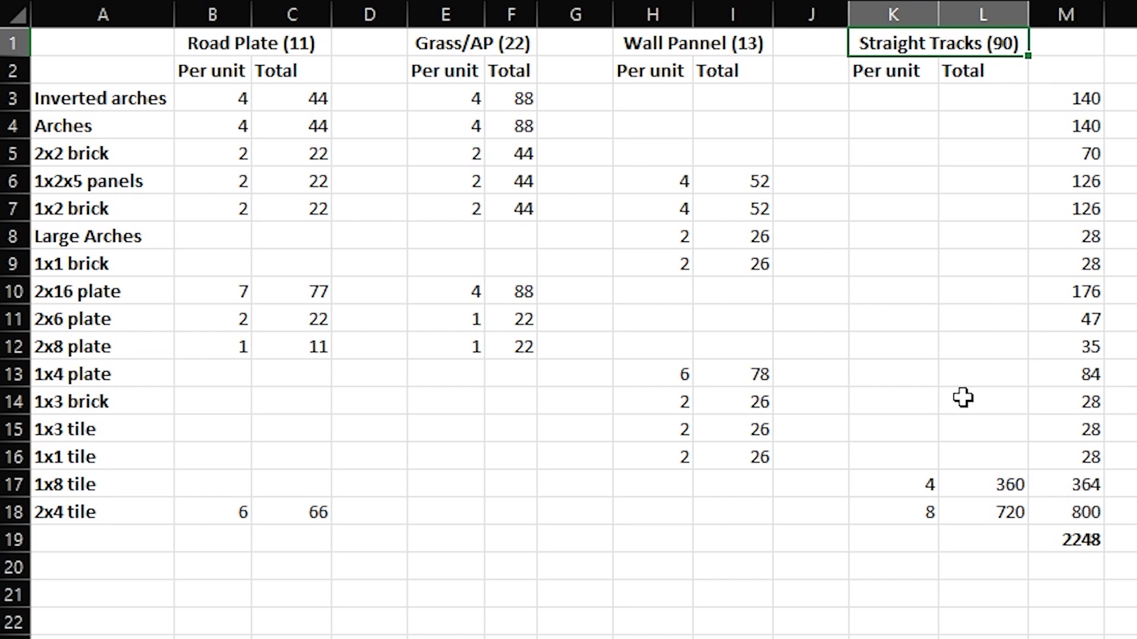
left_click(913, 480)
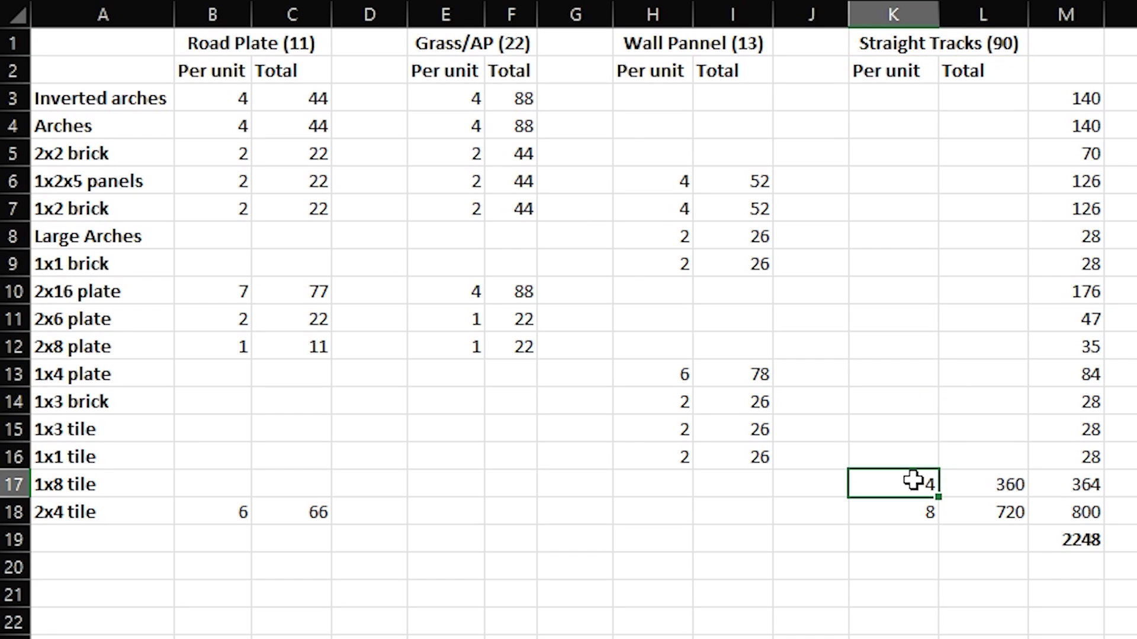
left_click(142, 490)
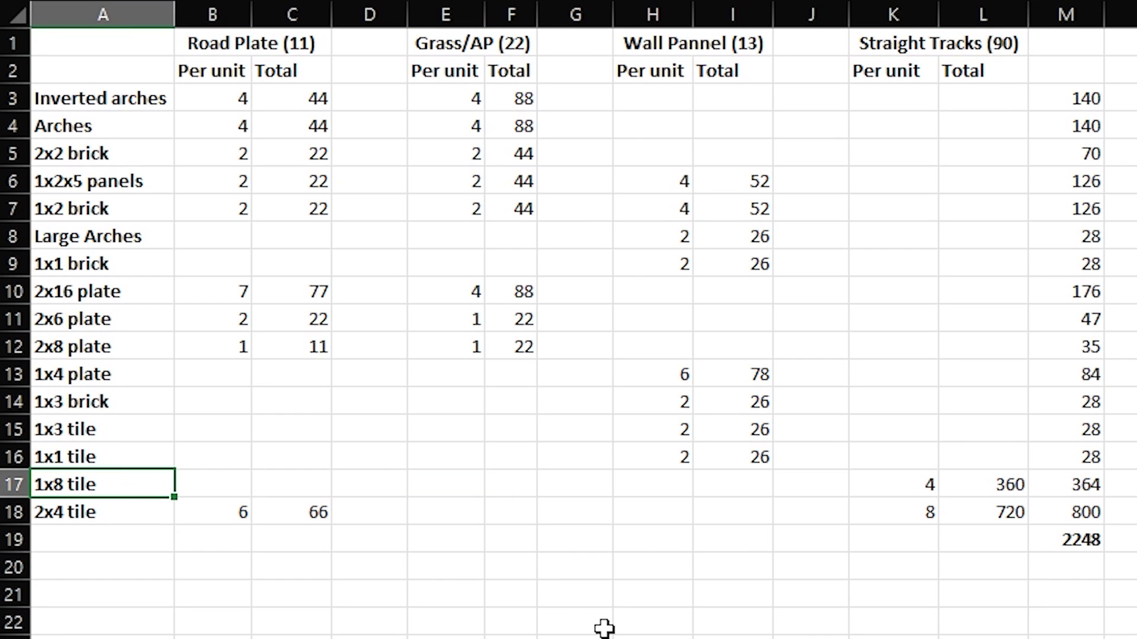
left_click(931, 520)
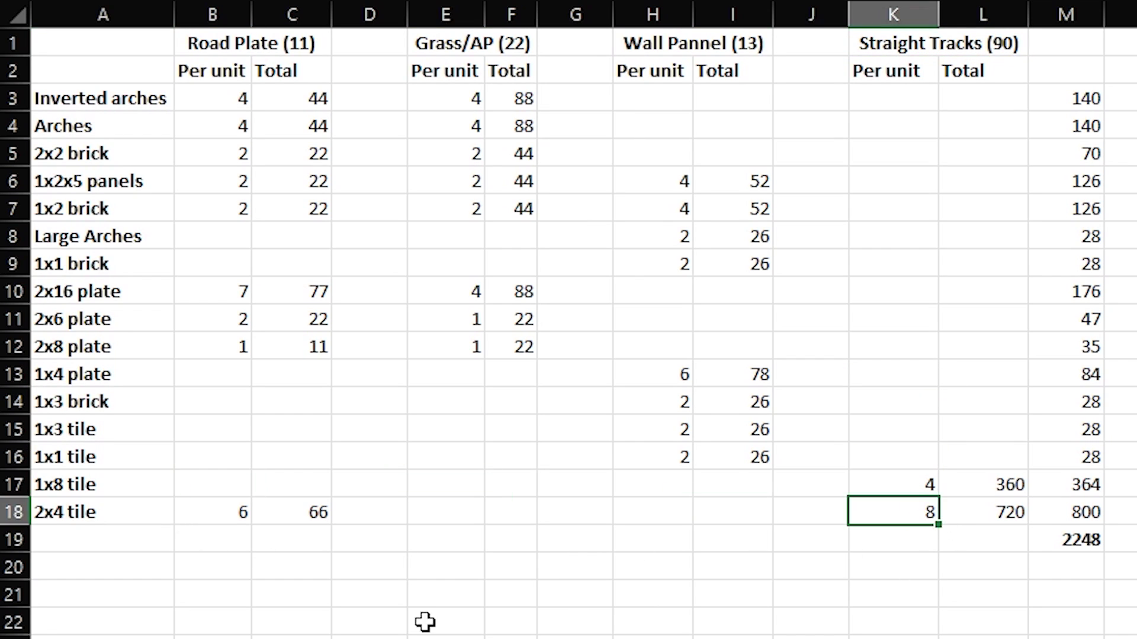
left_click(75, 521)
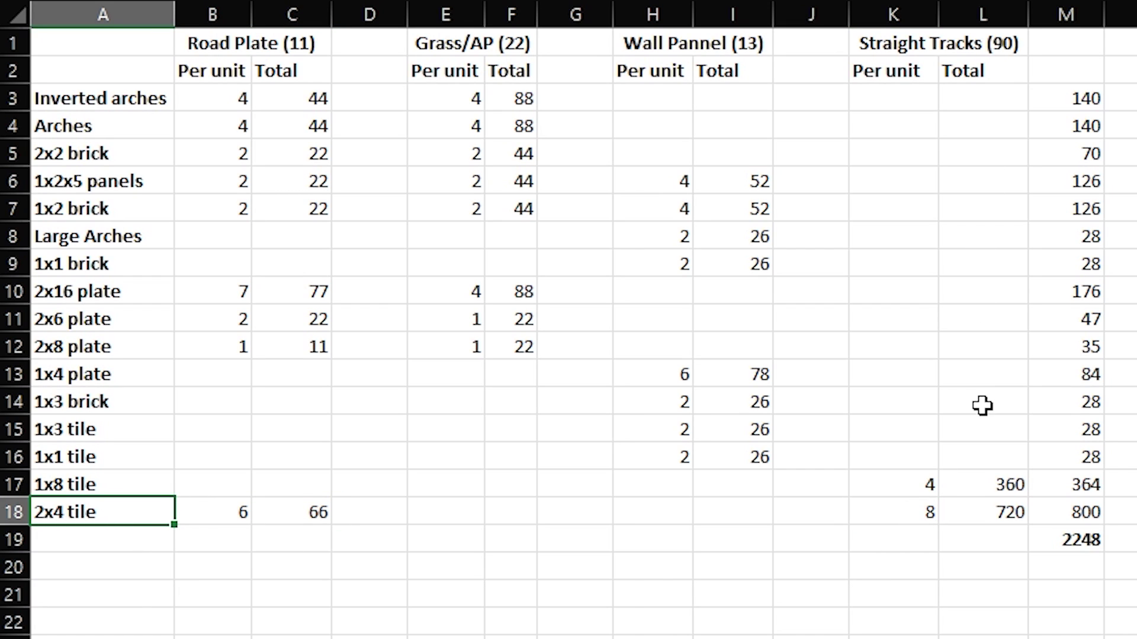
left_click_drag(1010, 485, 1010, 510)
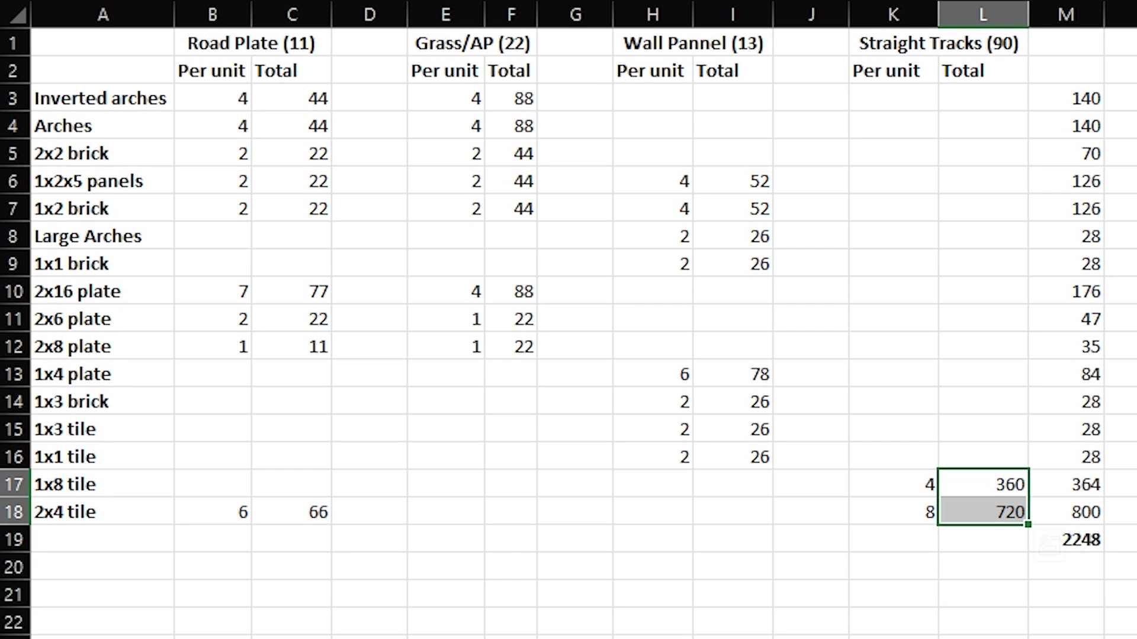
left_click(188, 42)
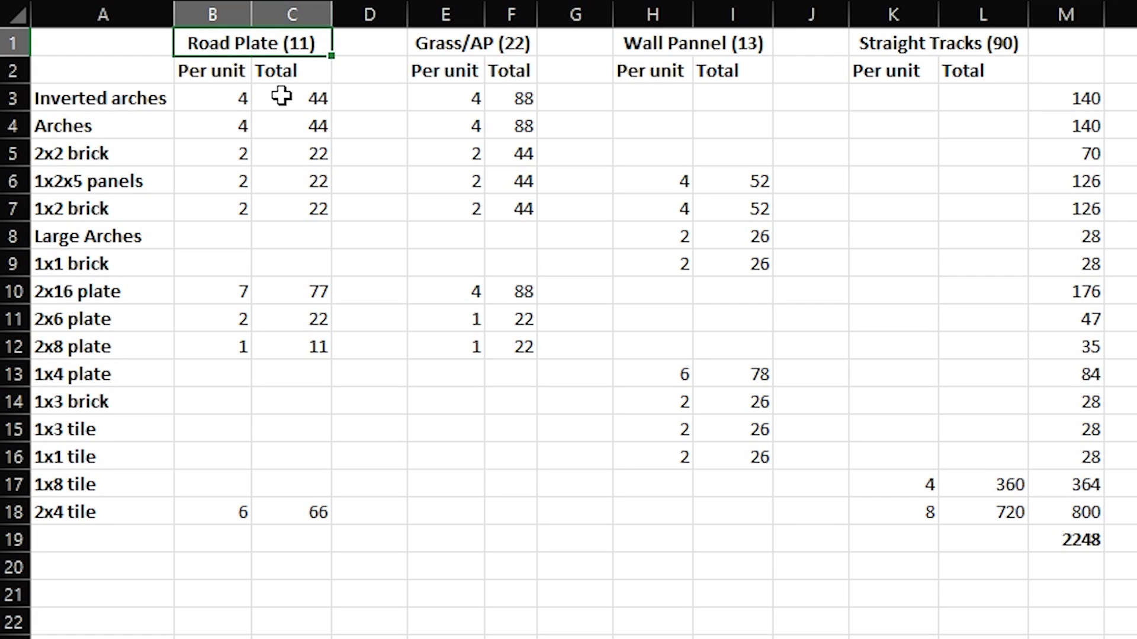
left_click_drag(228, 94, 212, 518)
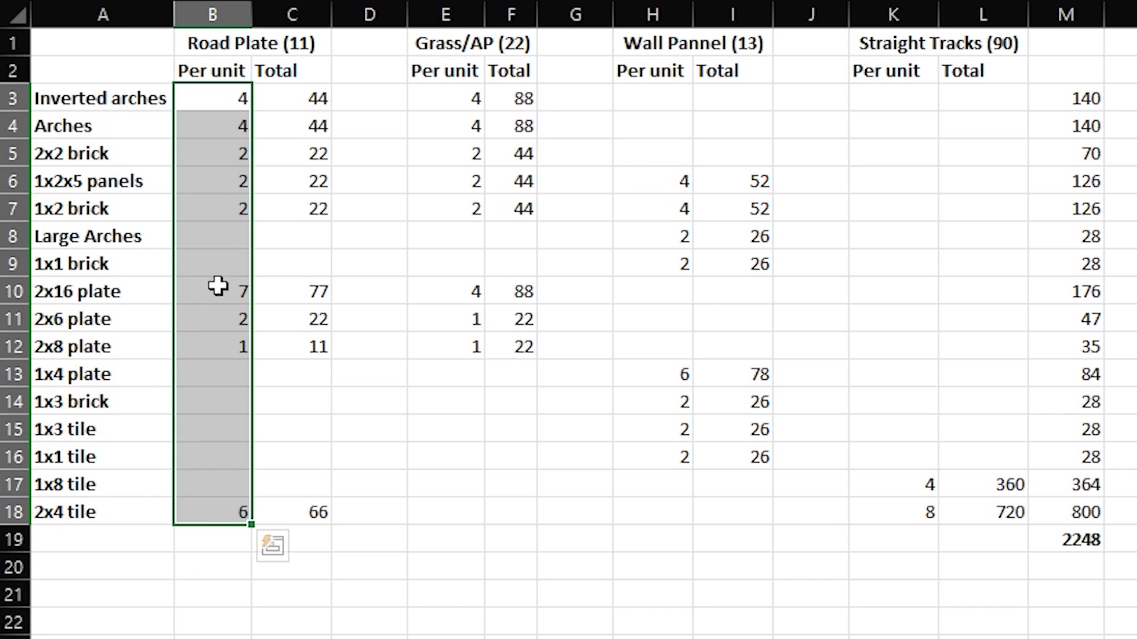
left_click_drag(286, 93, 310, 526)
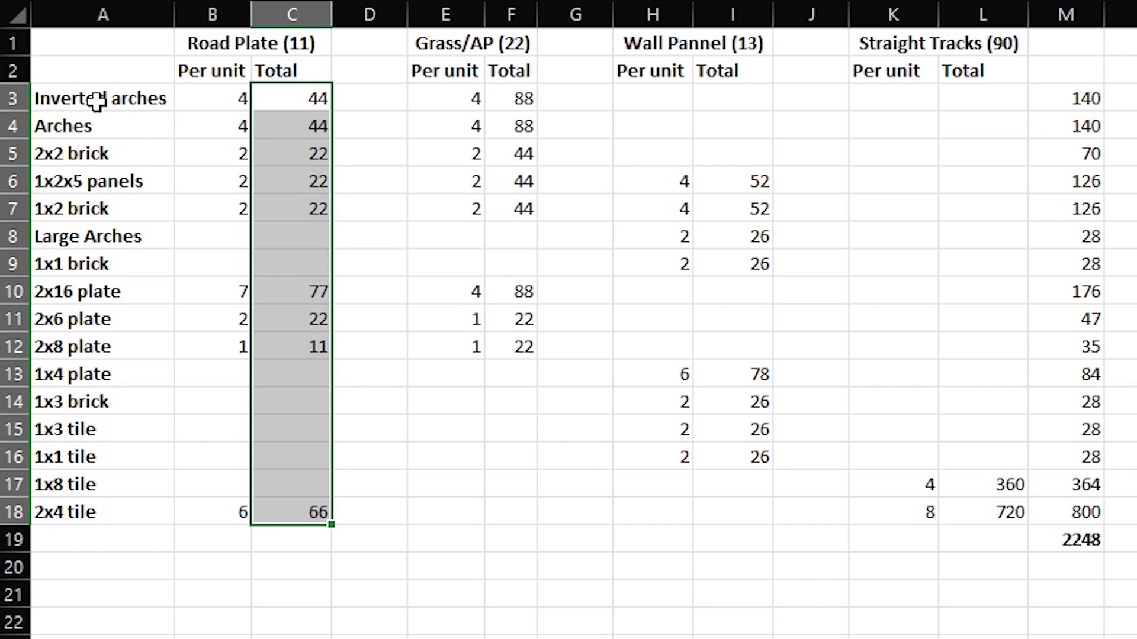
left_click(200, 93)
left_click(213, 125)
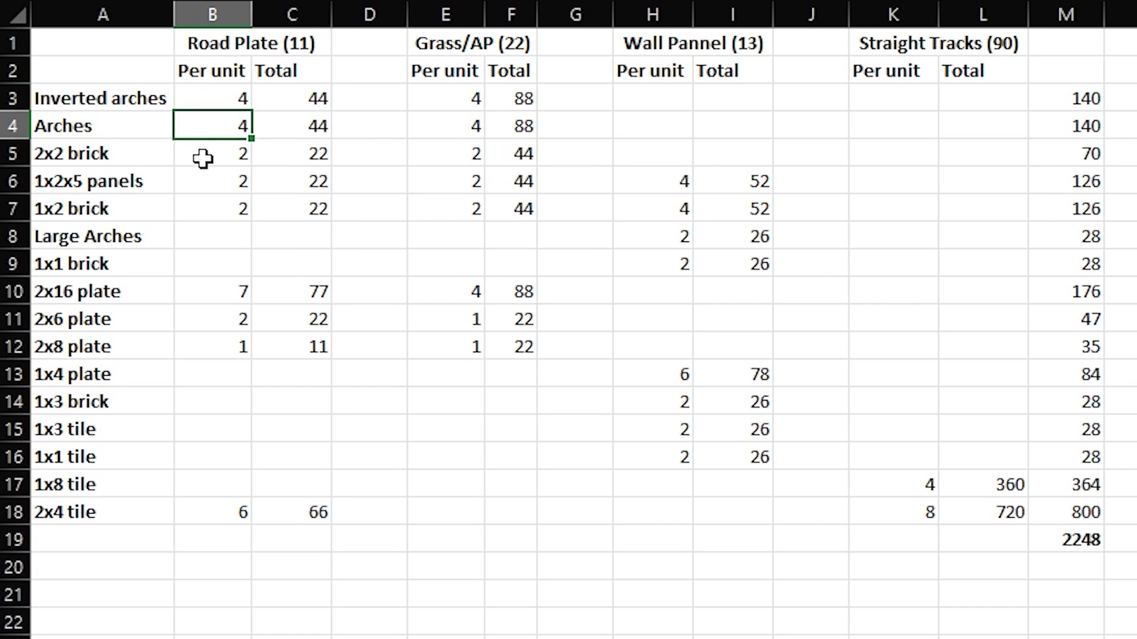
left_click(202, 158)
left_click(204, 192)
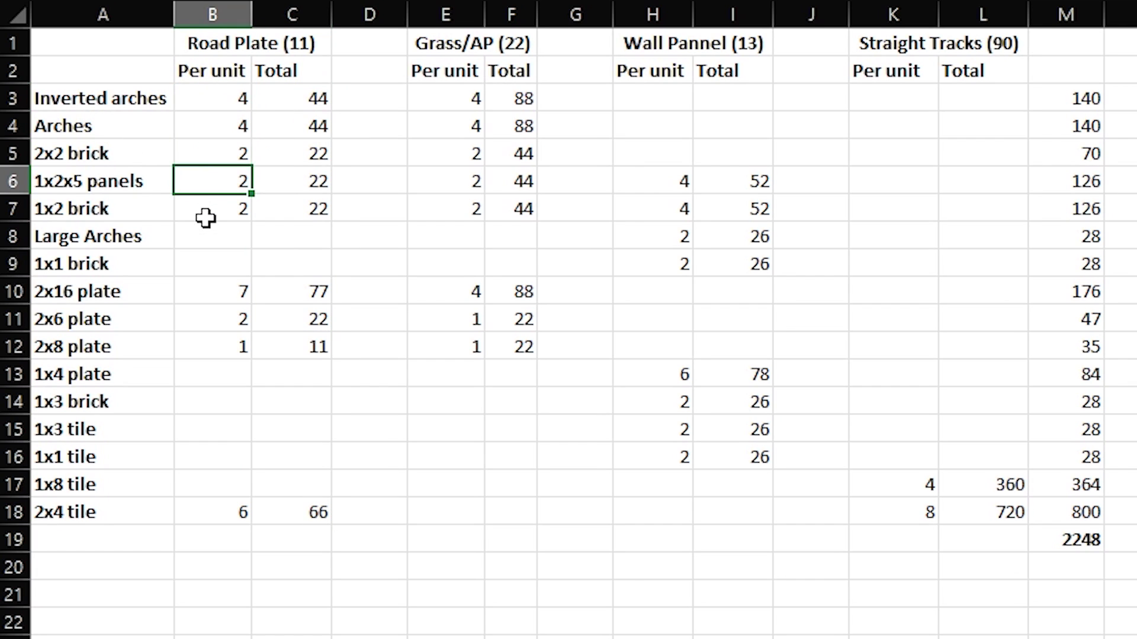
left_click(207, 214)
left_click(225, 303)
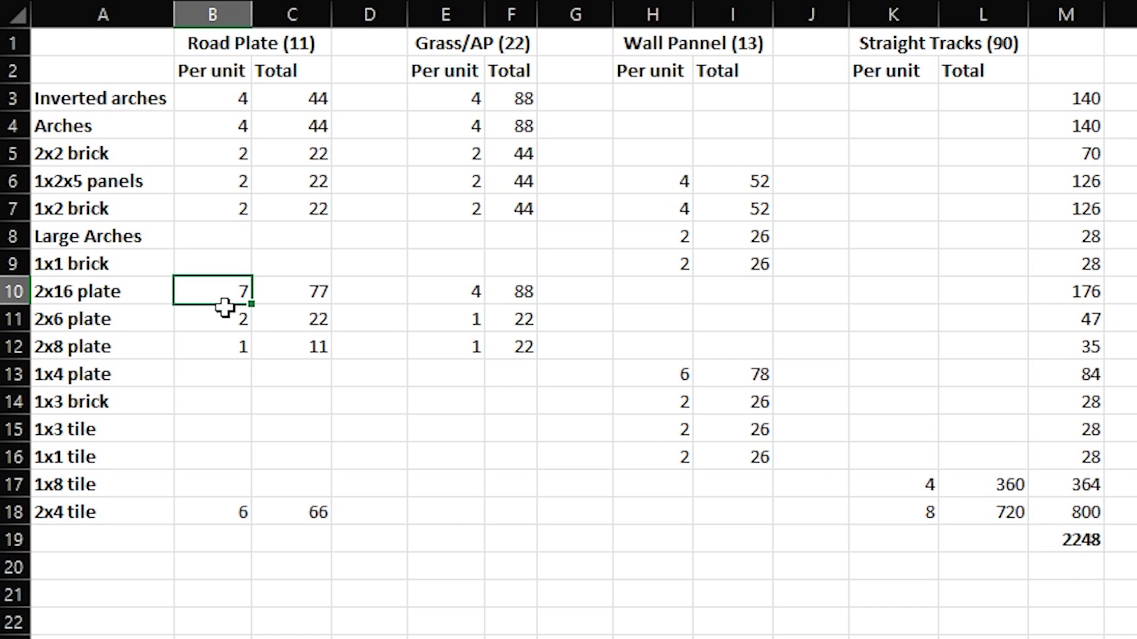
left_click(221, 325)
left_click(236, 347)
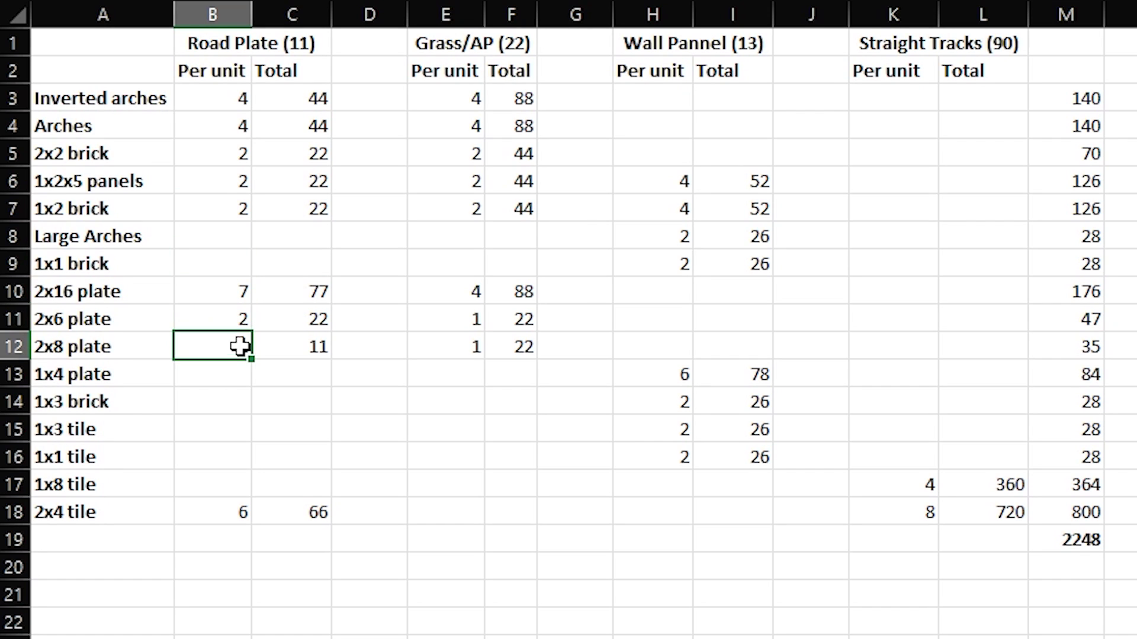
left_click_drag(232, 94, 285, 130)
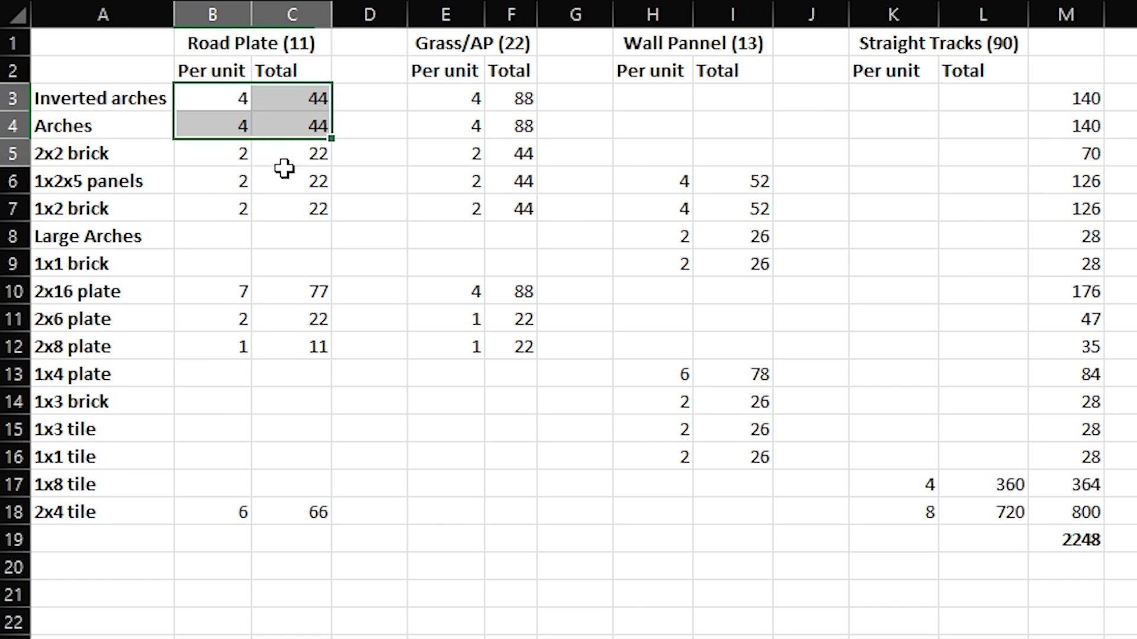
left_click_drag(284, 169, 328, 509)
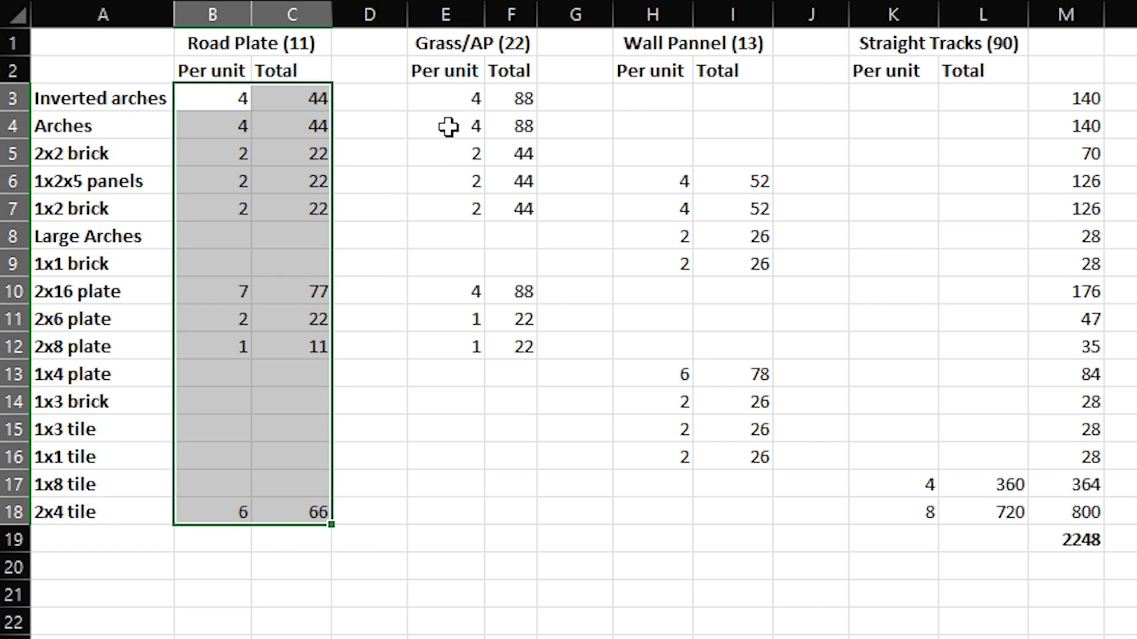
left_click_drag(451, 96, 521, 349)
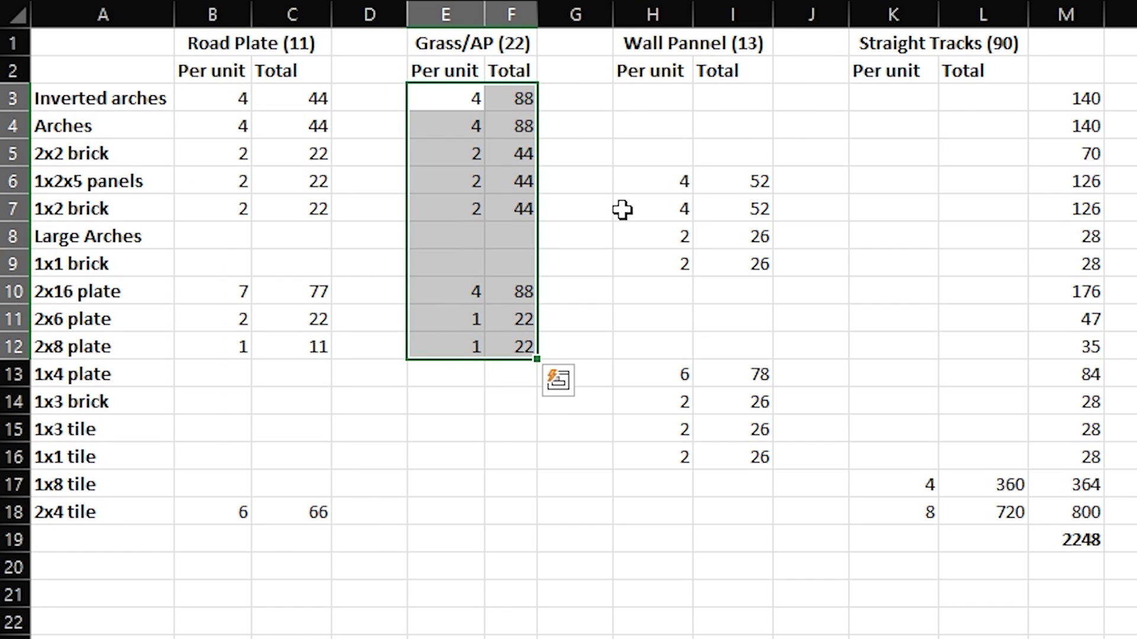
left_click_drag(637, 230, 738, 236)
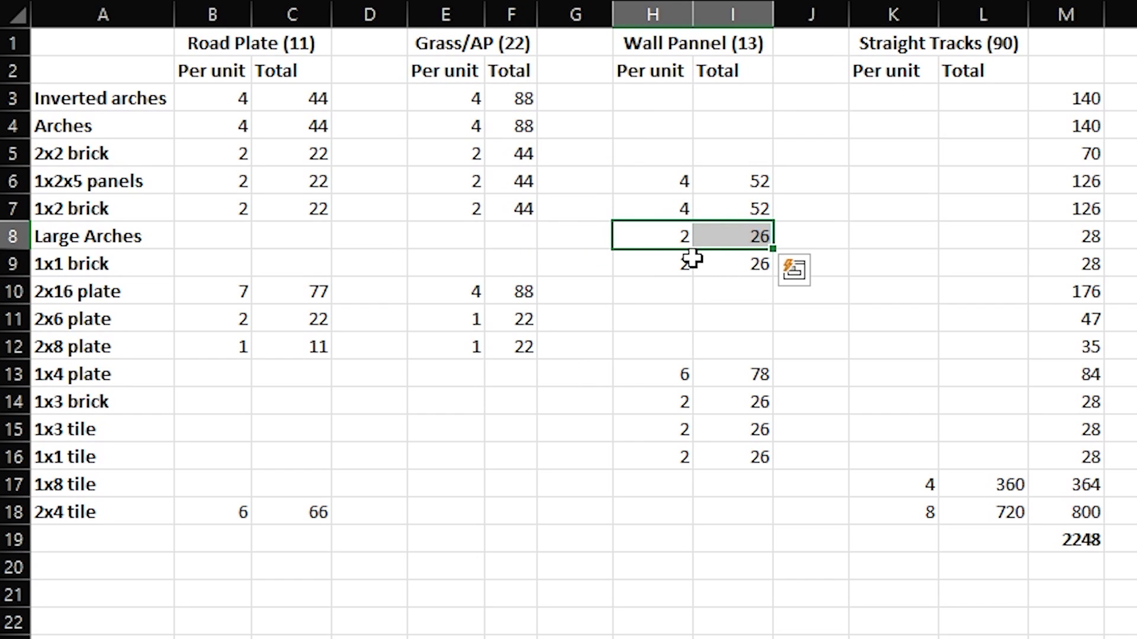
left_click(736, 236)
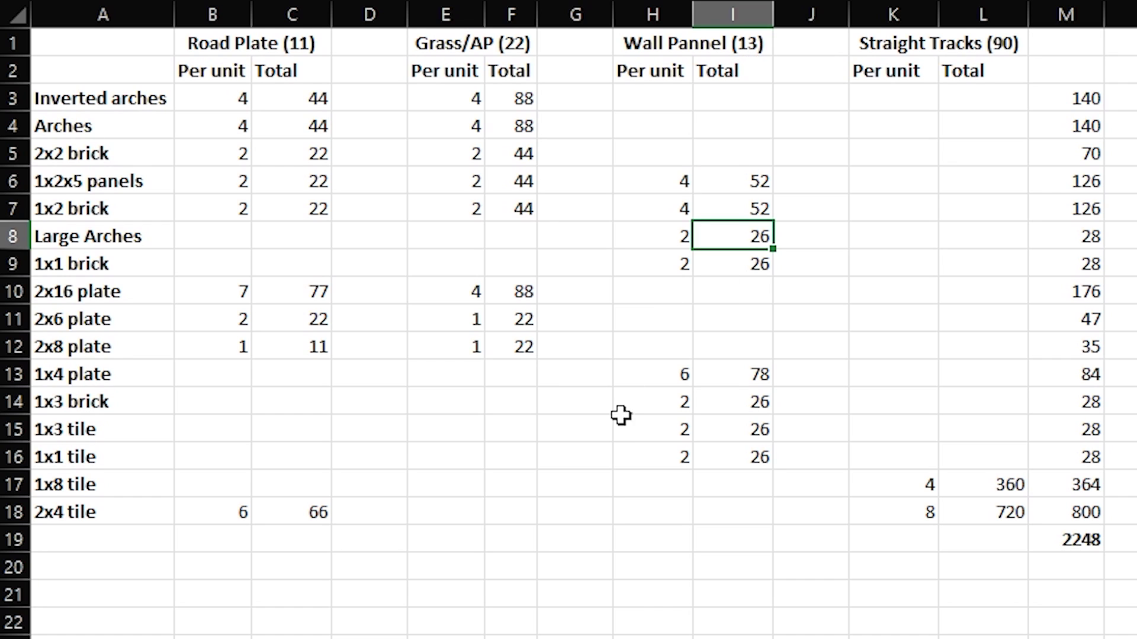
mouse_move(292, 14)
left_mouse_down()
mouse_move(210, 4)
mouse_move(297, 20)
left_mouse_up()
left_click(427, 12, "ctrl")
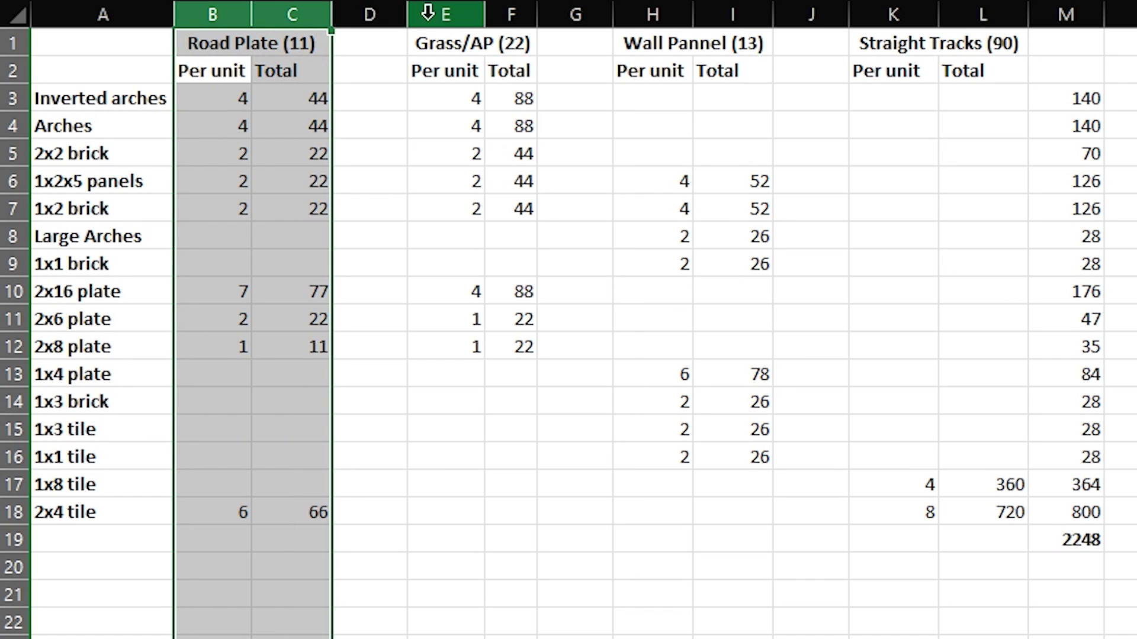
left_click_drag(428, 12, 504, 3)
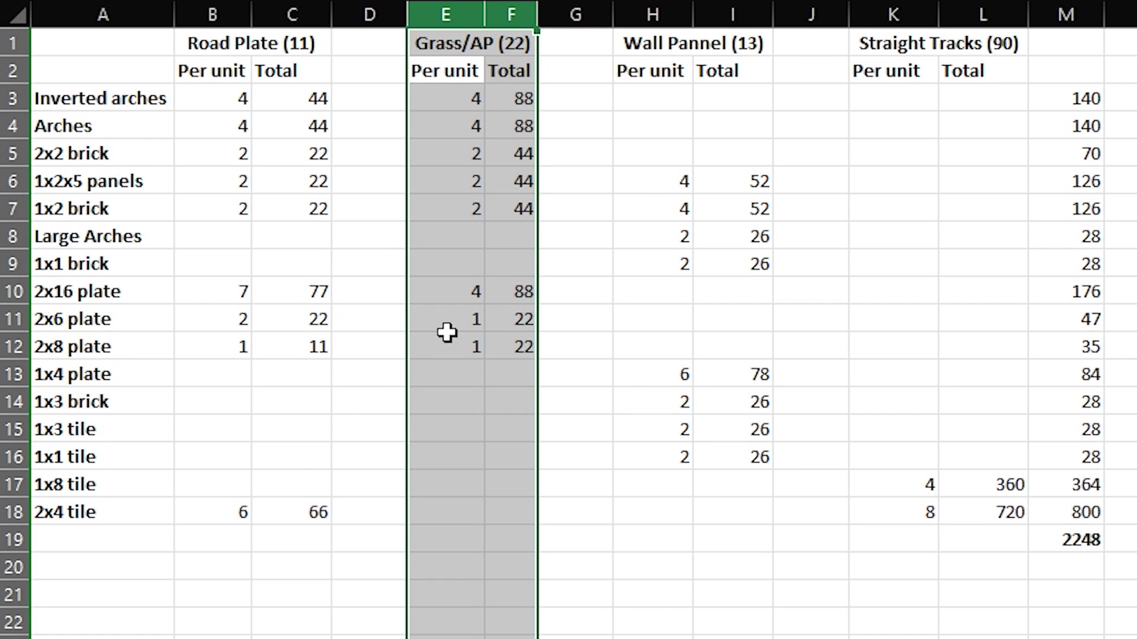
left_click(448, 299)
left_click(461, 356)
left_click_drag(459, 268, 508, 350)
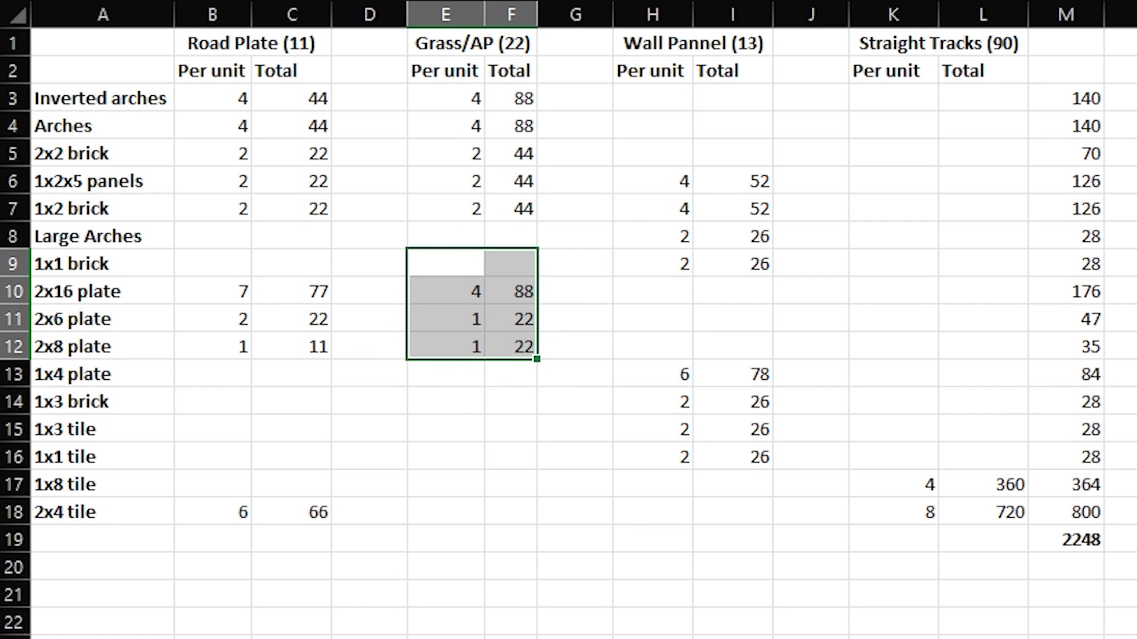
left_click_drag(1084, 538, 3, 17)
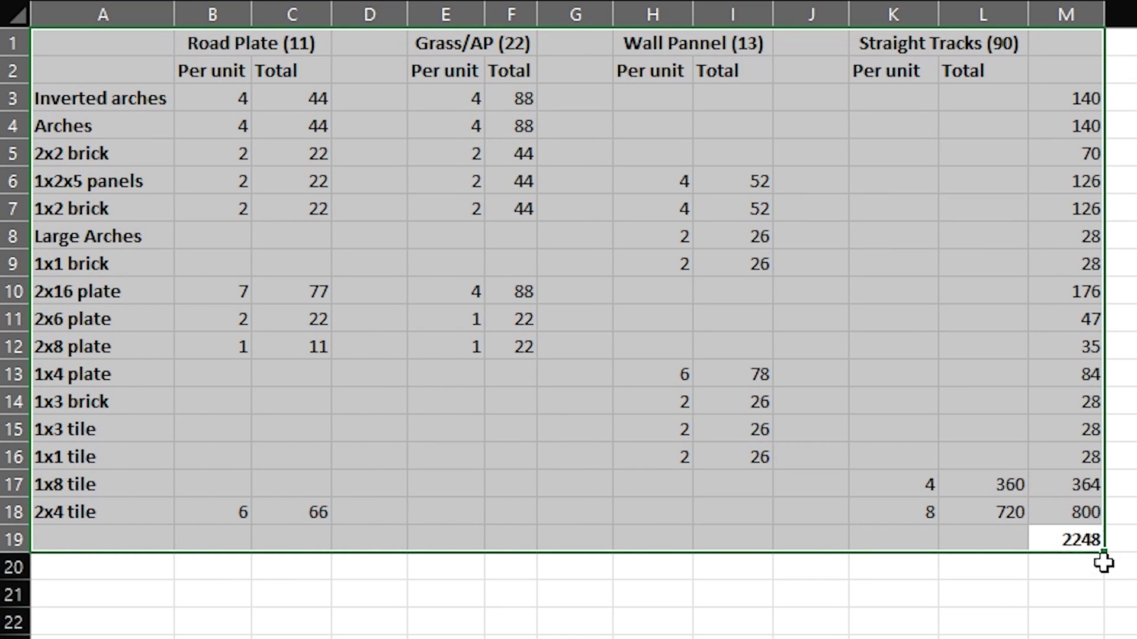
left_click(1082, 539)
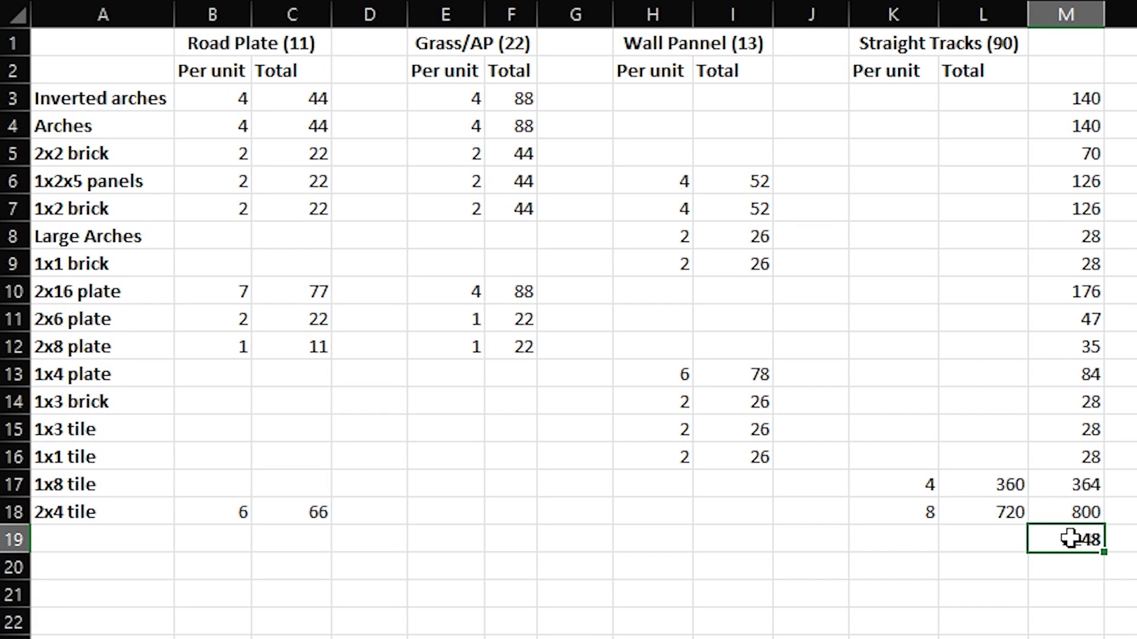
left_click_drag(1066, 539, 1099, 101)
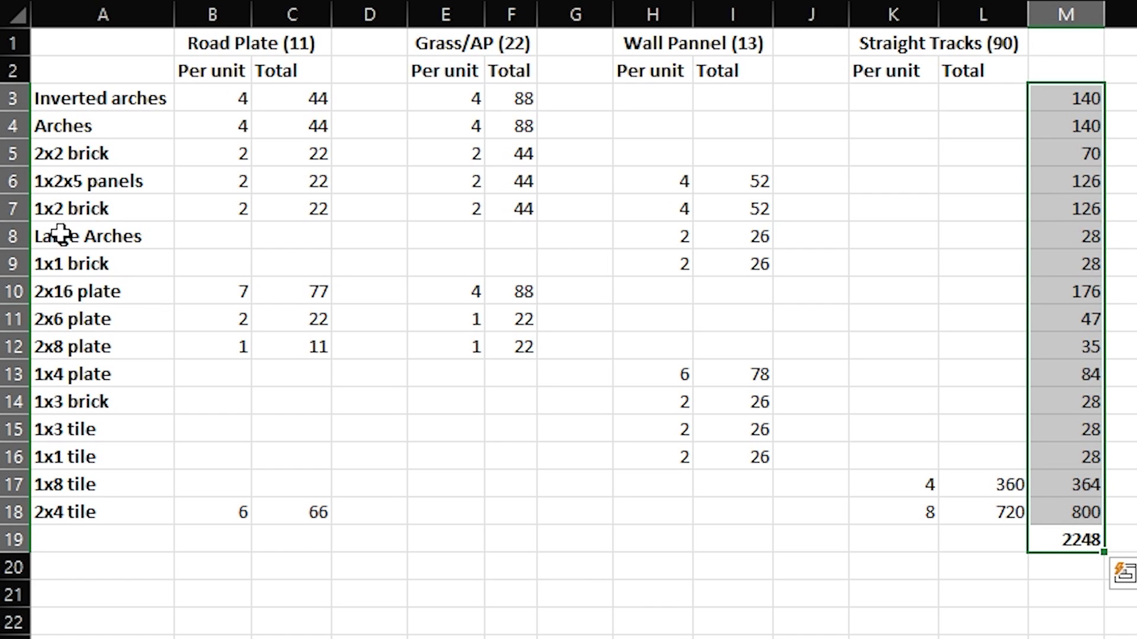
Step: Select the per-unit and total figures, including the Wall Pannel counts in rows 6–16
left_click_drag(205, 104, 1026, 518)
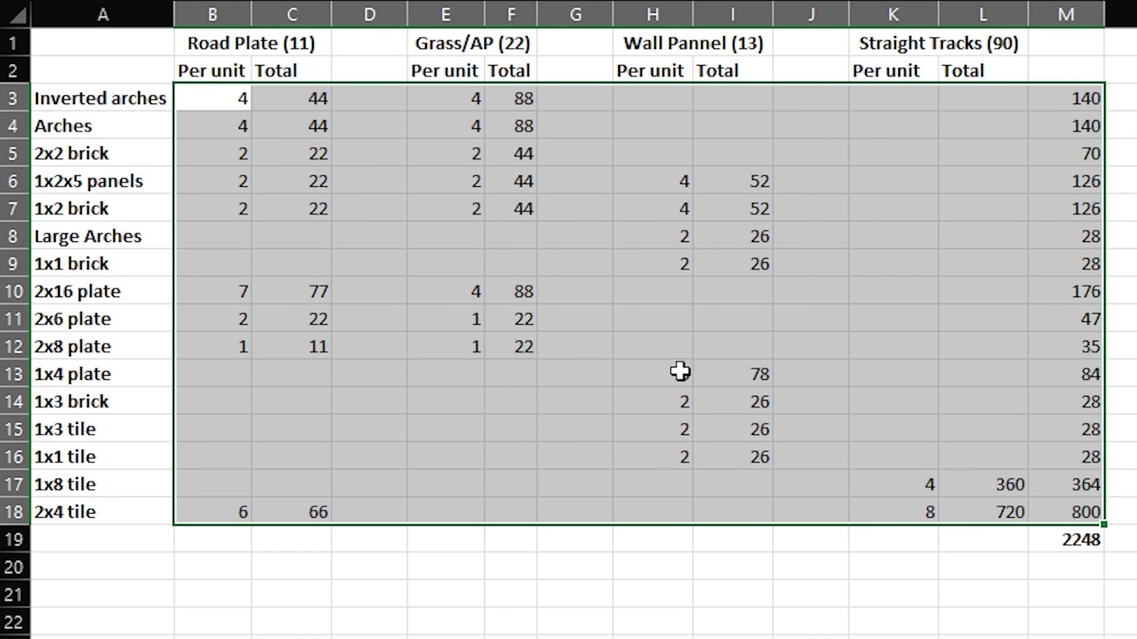
left_click_drag(680, 372, 656, 468)
left_click_drag(652, 193, 659, 278)
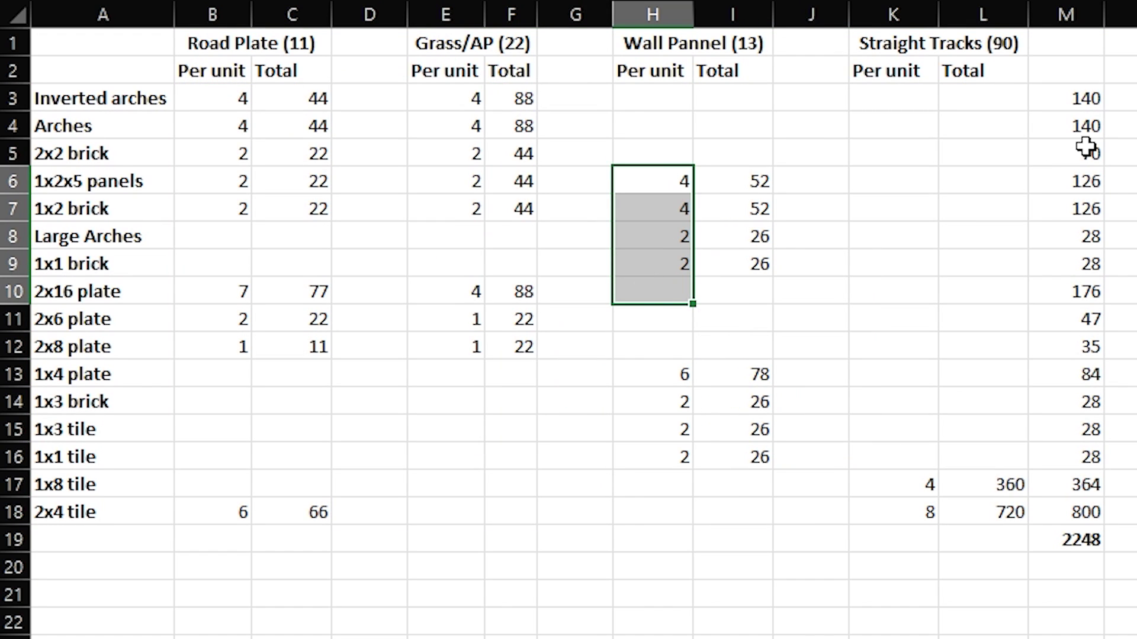
Step: Enter =L3+I3+F3+C3 in M3 and fill it down to M18
left_click(1082, 93)
type("=")
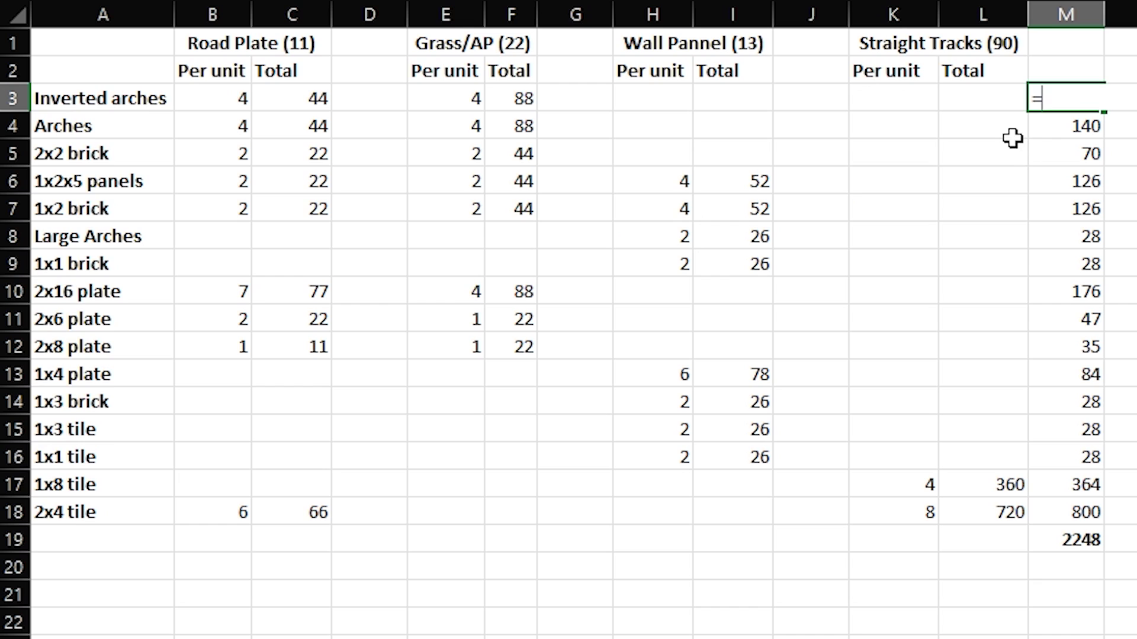
left_click(1000, 99)
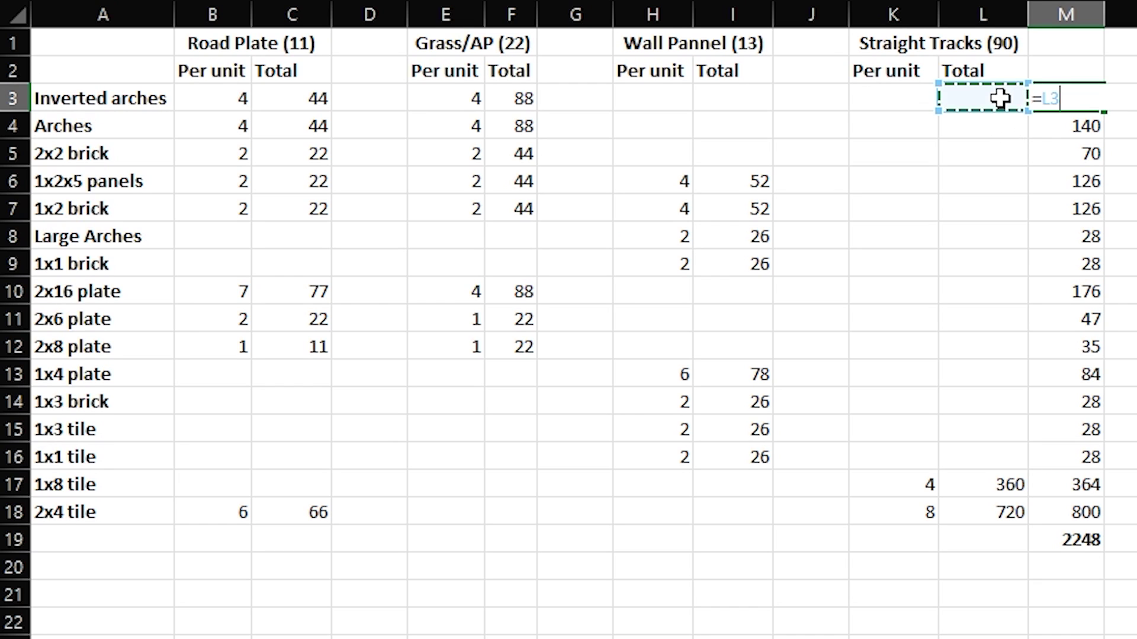
type("+")
left_click(741, 94)
type("+")
left_click(516, 100)
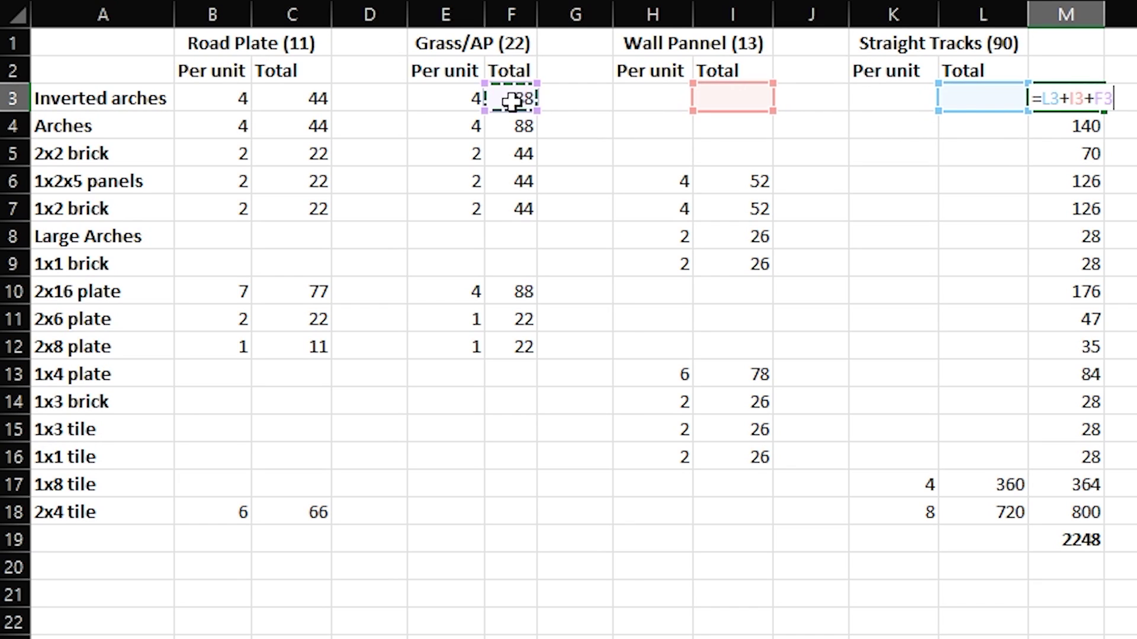
type("+")
left_click(303, 95)
key("Return")
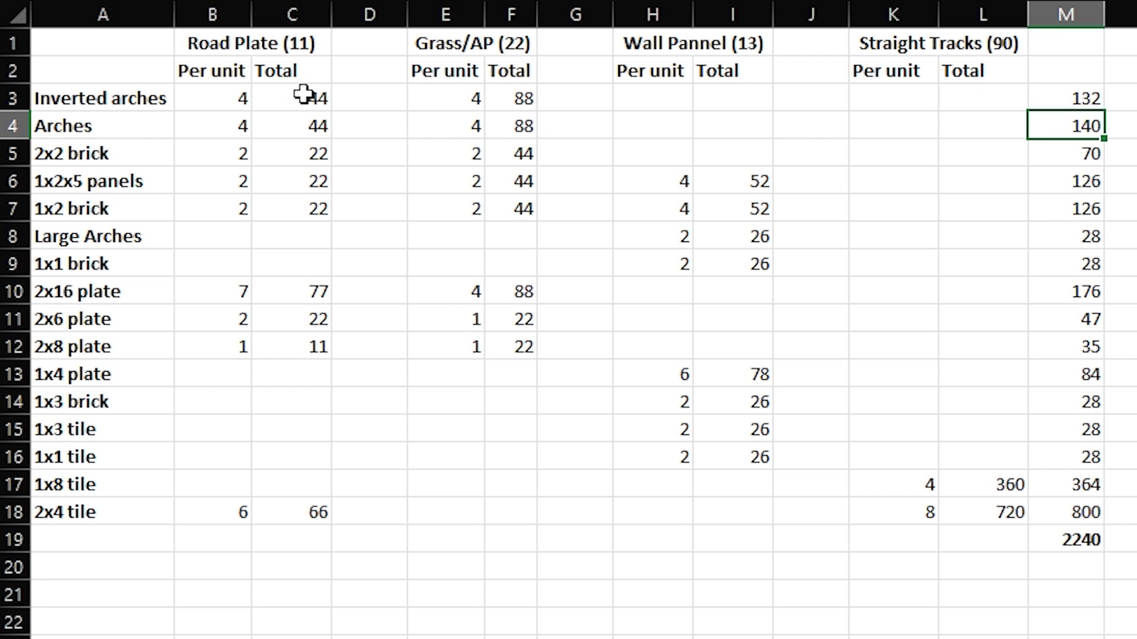
left_click(1081, 100)
left_click_drag(1103, 115, 1065, 524)
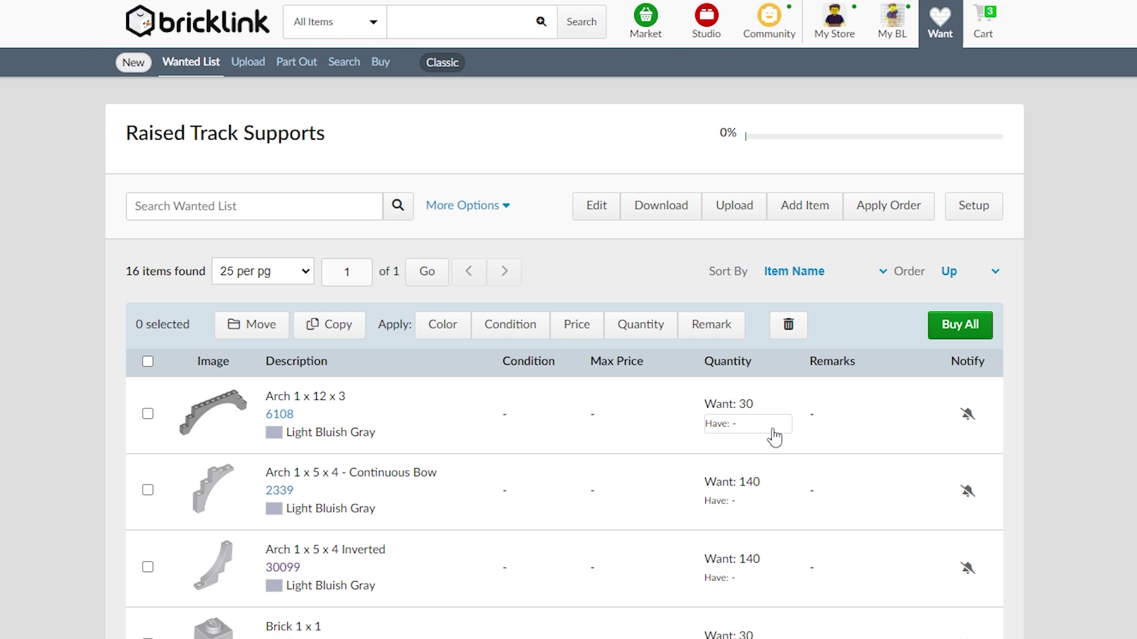
Step: Scroll through the wanted list's 16 parts, then start a catalog search for '1 x 2 tile'
scroll(775, 438, "down", 2)
scroll(773, 432, "down", 6)
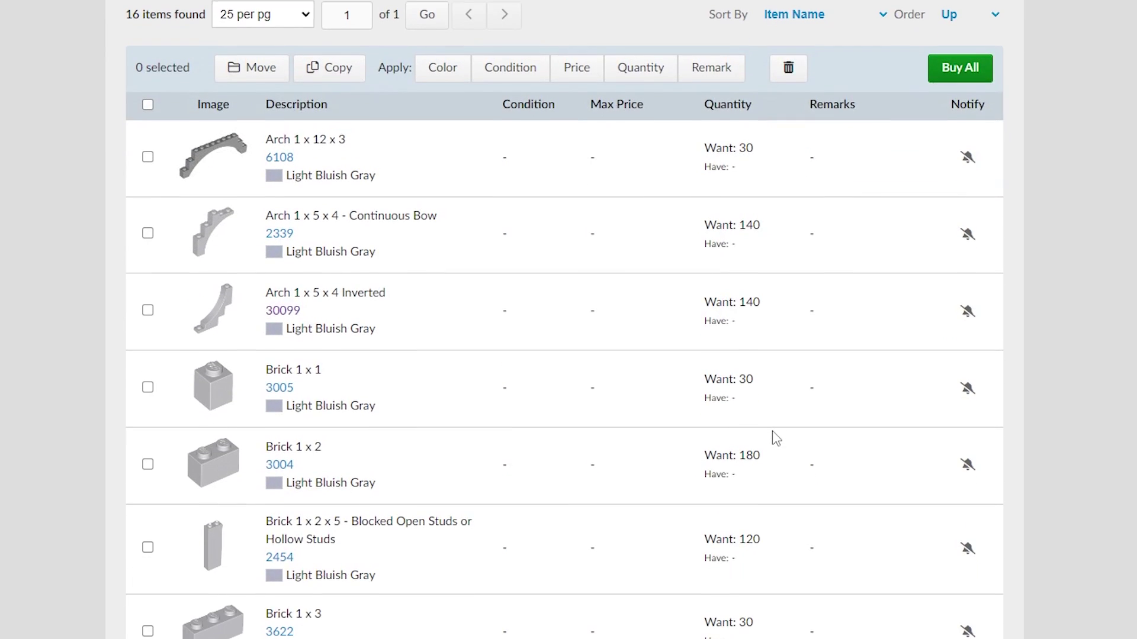
scroll(772, 425, "down", 4)
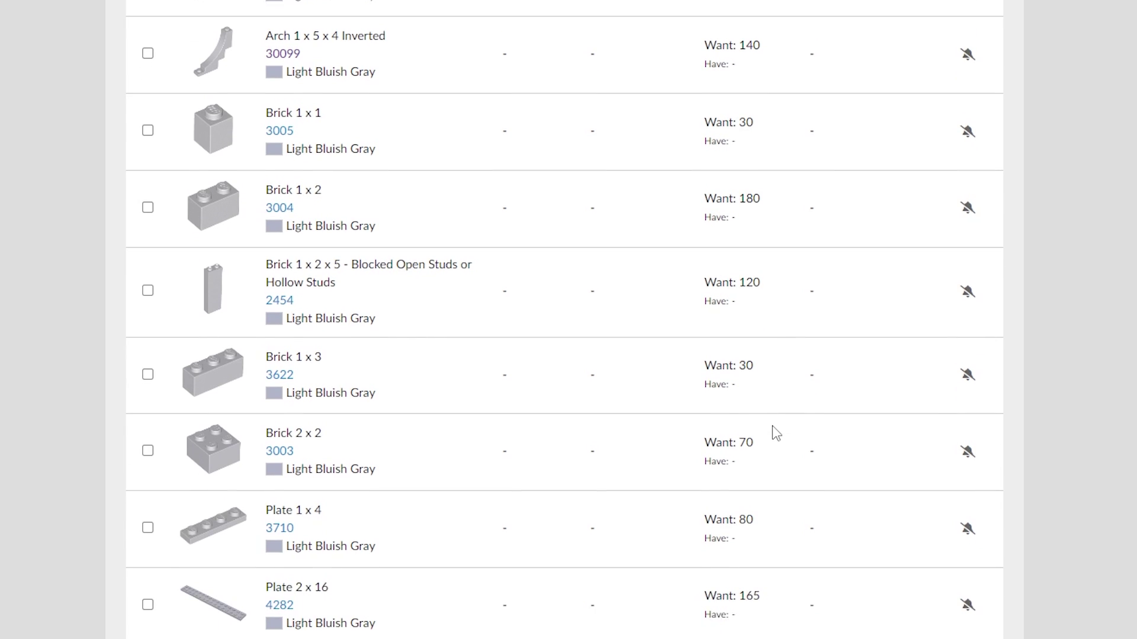
scroll(774, 434, "down", 4)
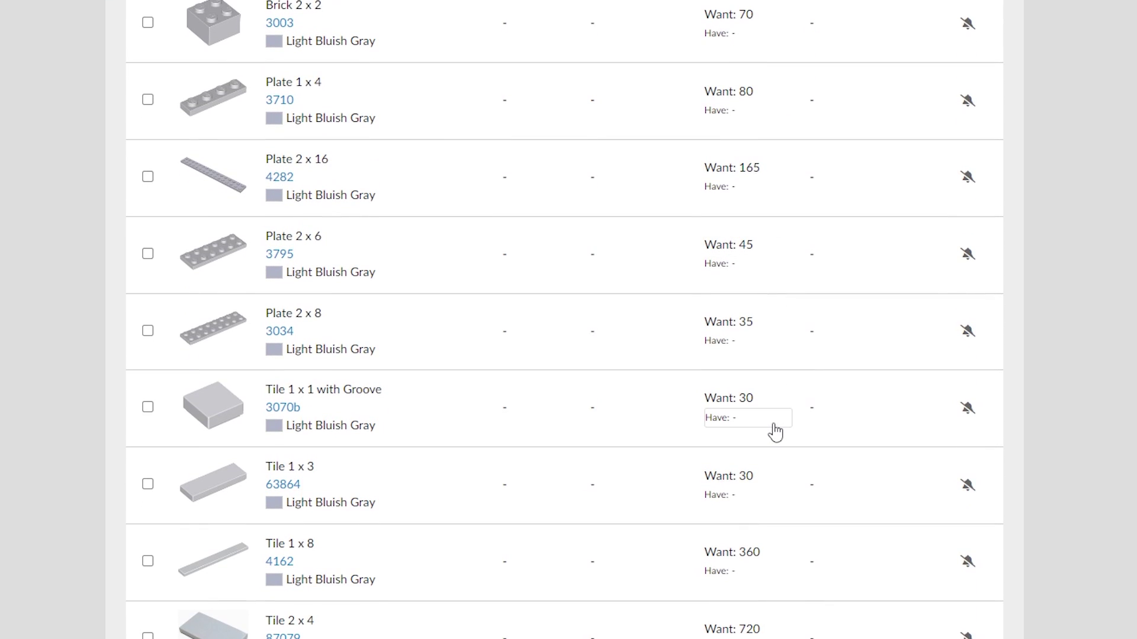
scroll(774, 432, "up", 15)
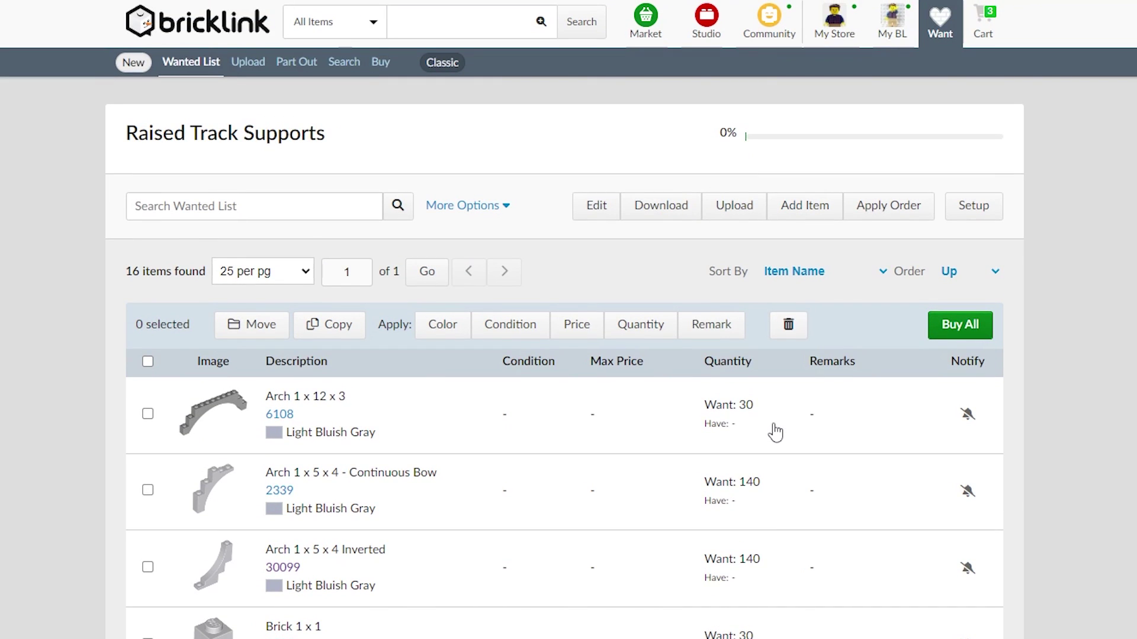
left_click(417, 21)
type("1 x 2")
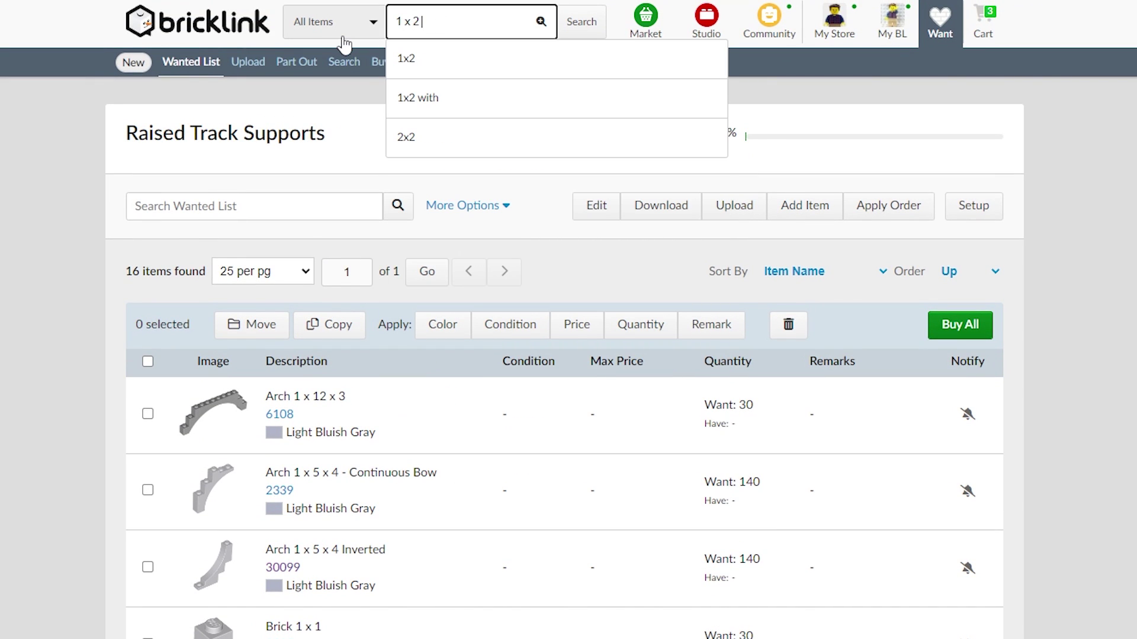
type(" tile")
key("Return")
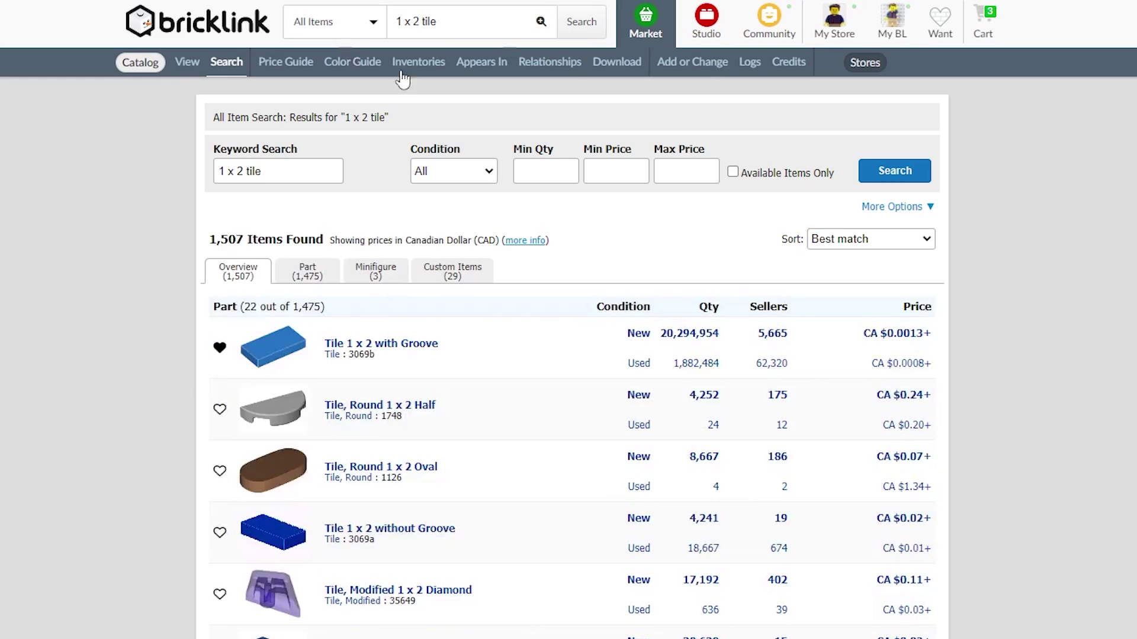
left_click(414, 345)
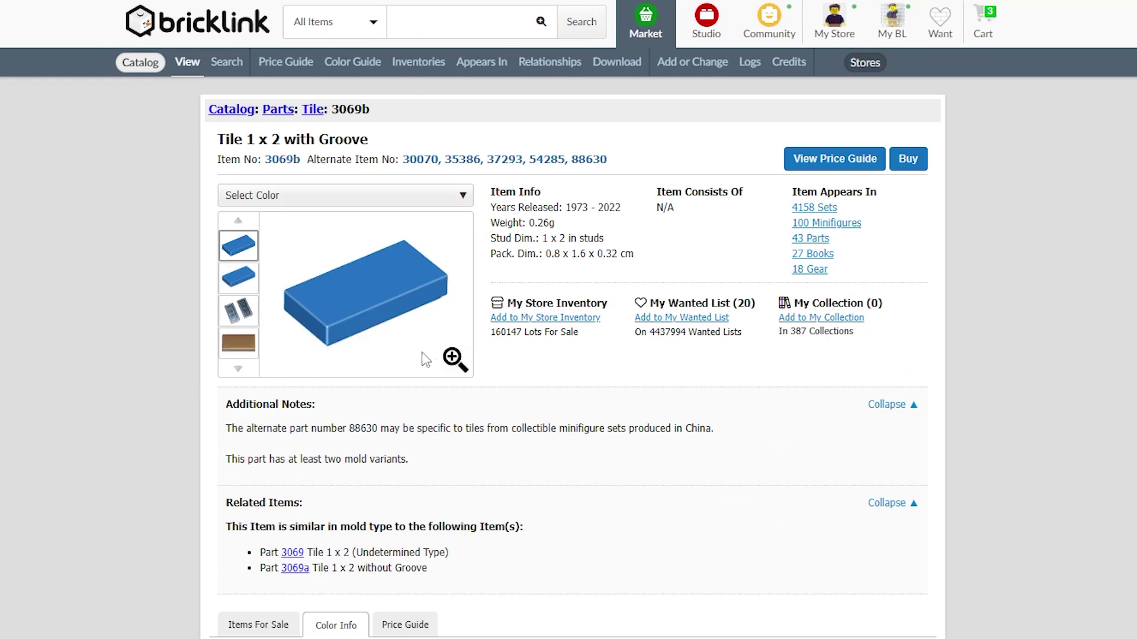
scroll(456, 358, "down", 10)
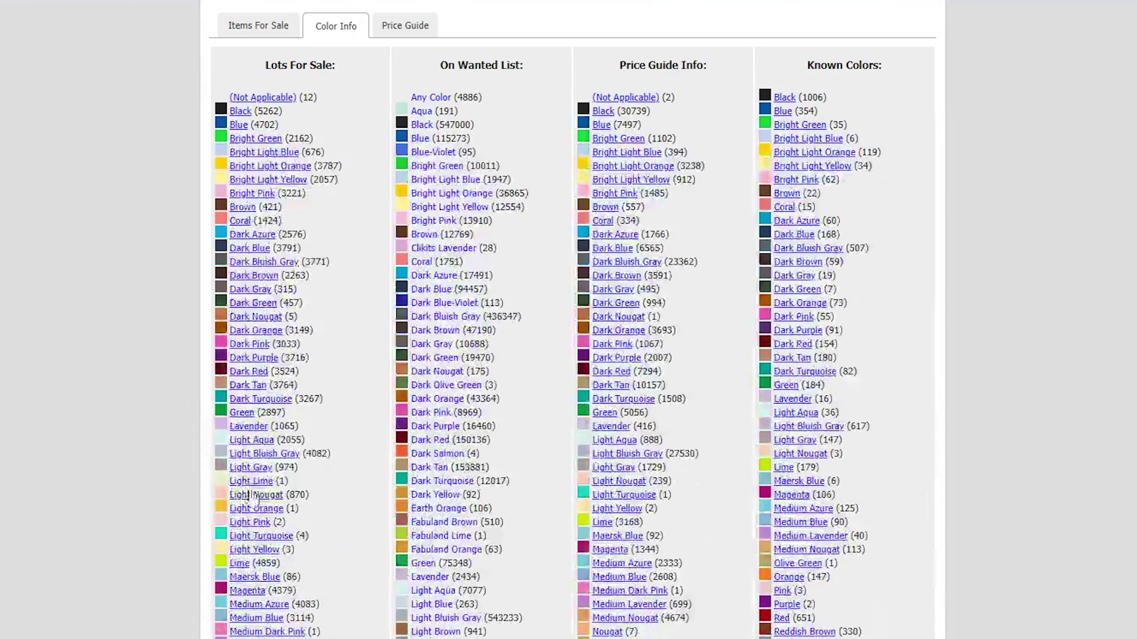
left_click(251, 454)
scroll(318, 471, "up", 9)
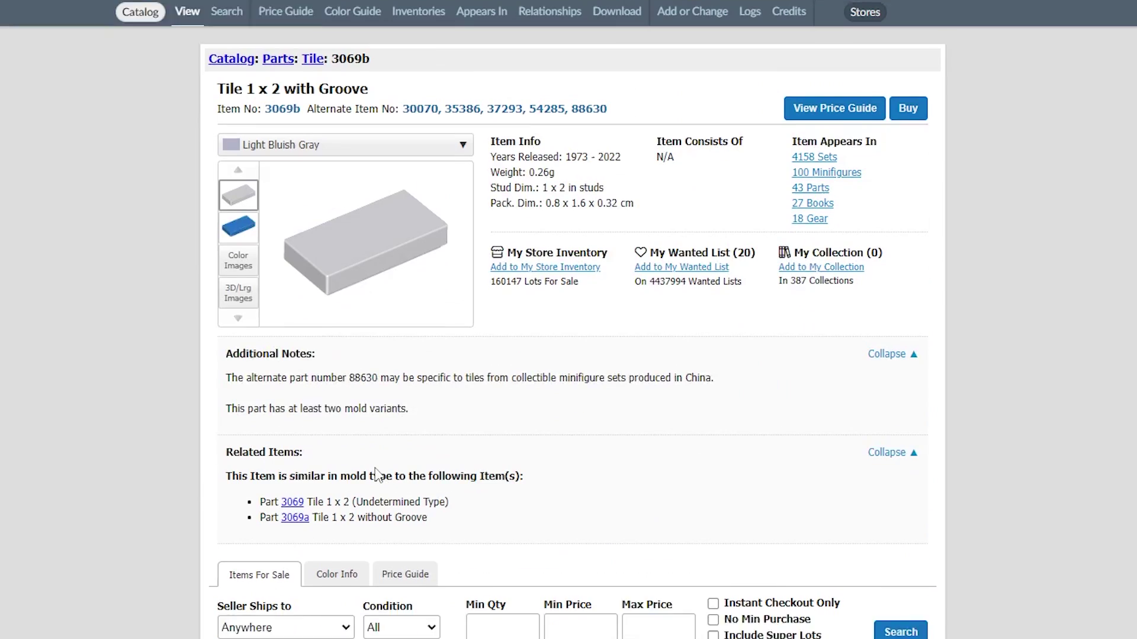
left_click(677, 298)
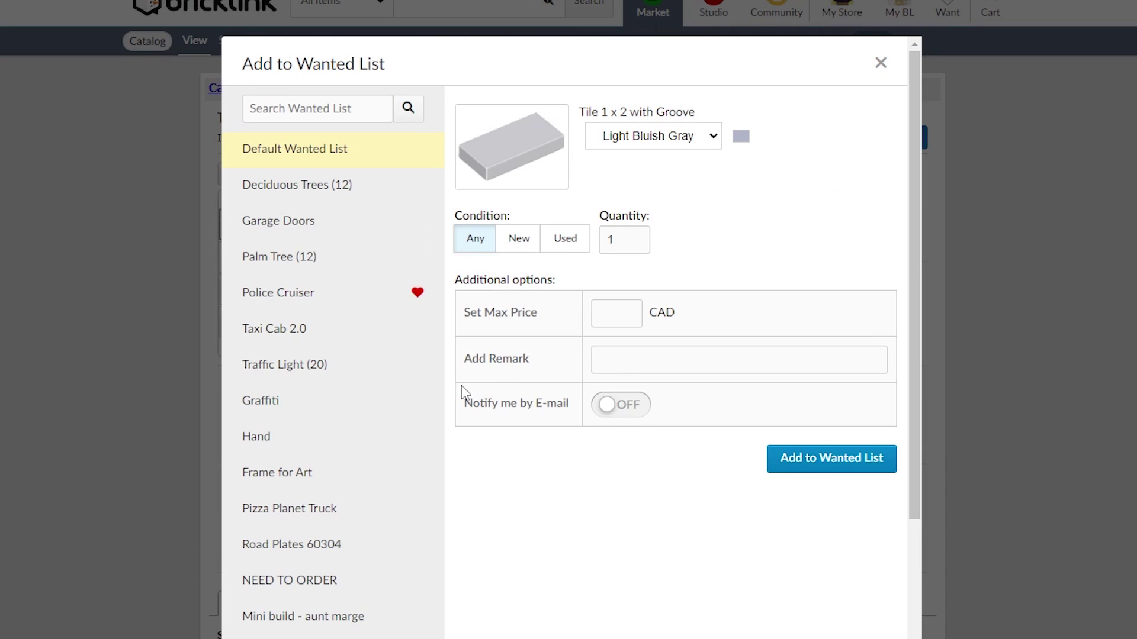
scroll(319, 546, "down", 5)
scroll(568, 337, "up", 5)
double_click(625, 246)
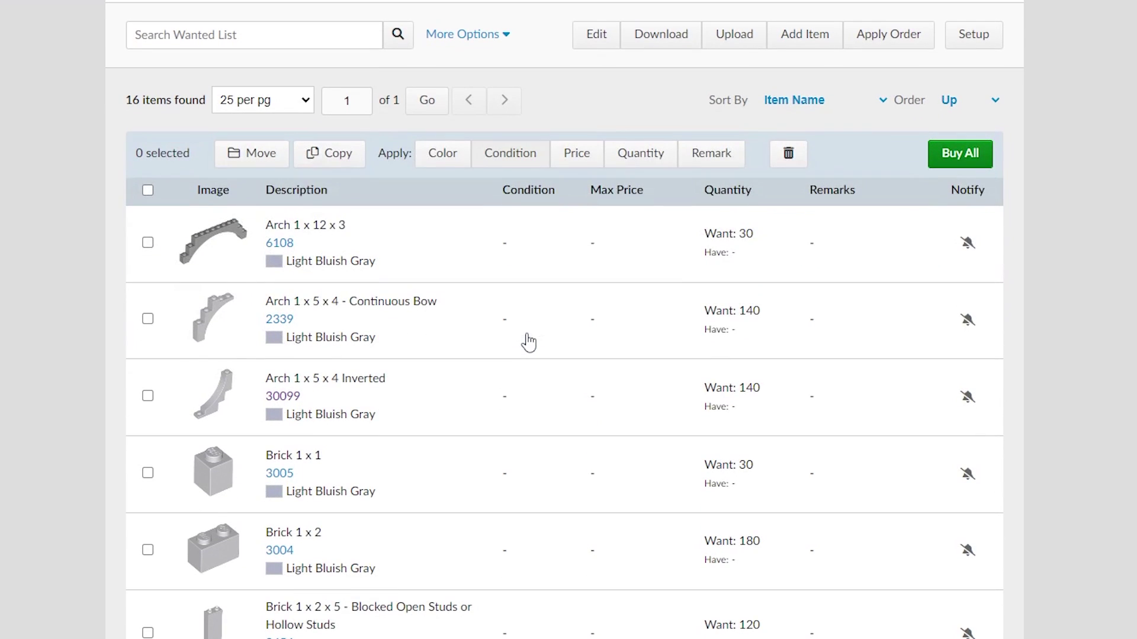
scroll(528, 342, "down", 4)
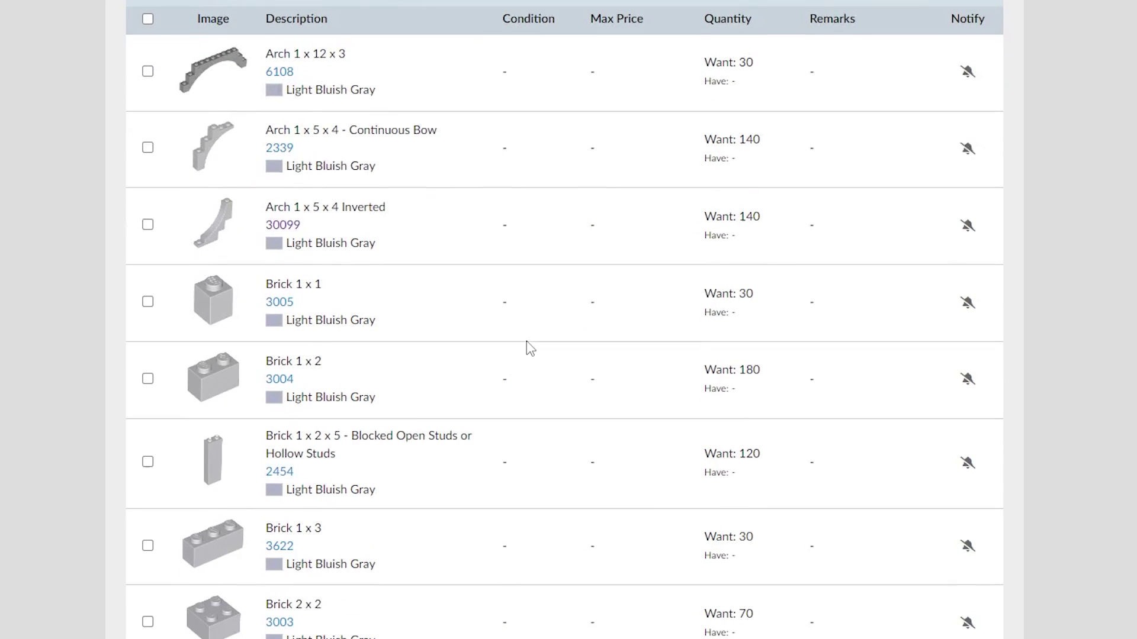
Step: Scroll through the Raised Track Supports parts, then switch the table into edit mode via a Have value
scroll(526, 342, "down", 2)
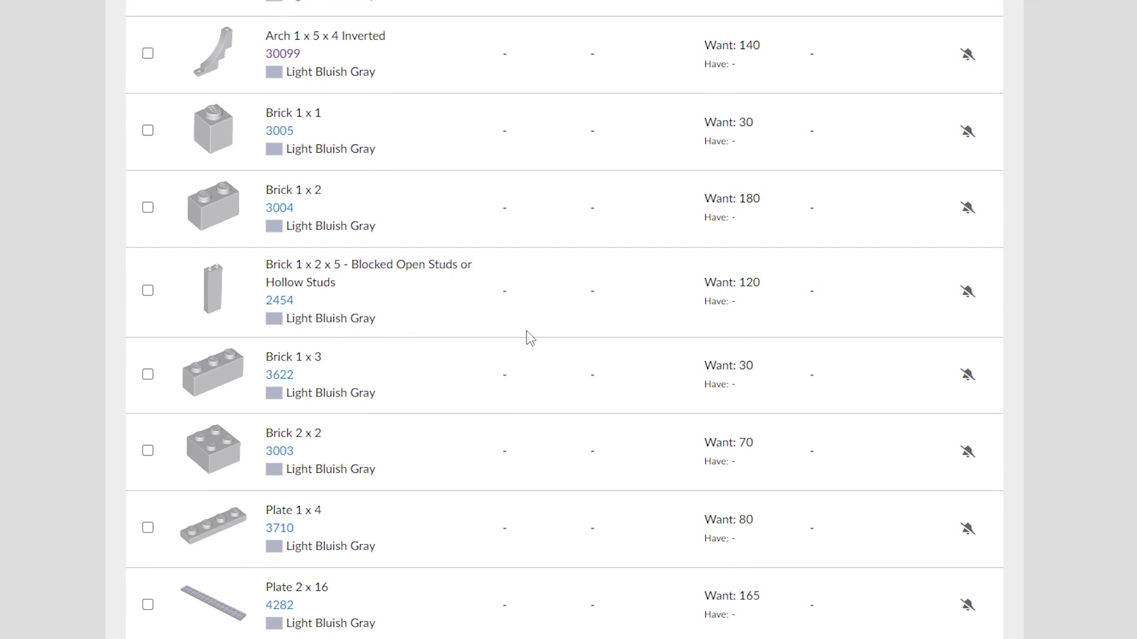
scroll(527, 331, "down", 2)
scroll(526, 332, "down", 2)
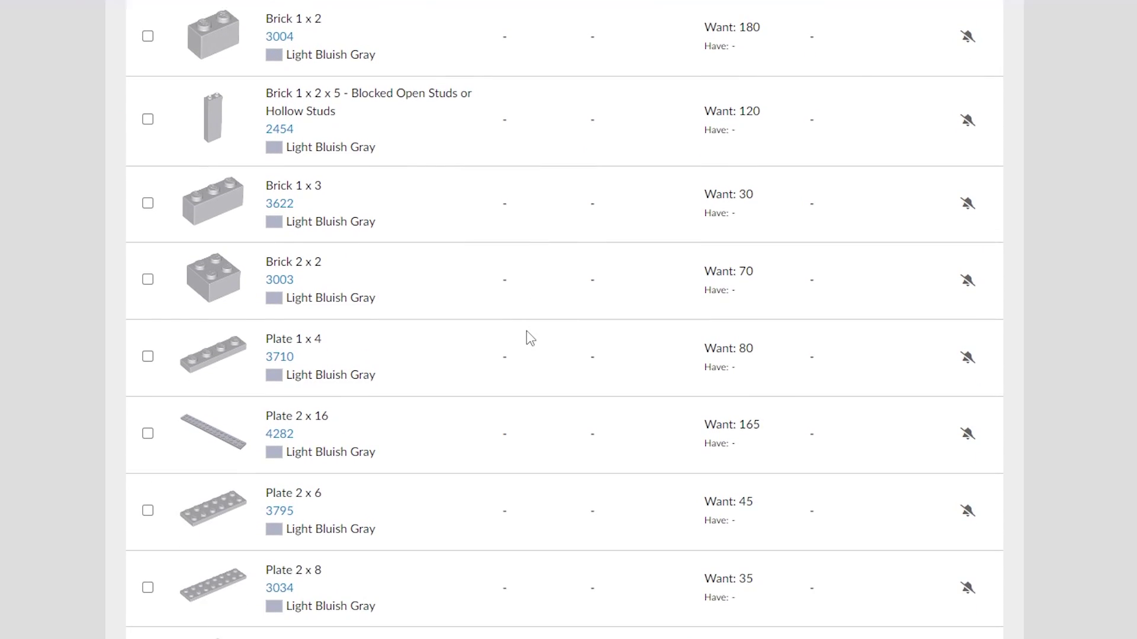
scroll(526, 332, "down", 10)
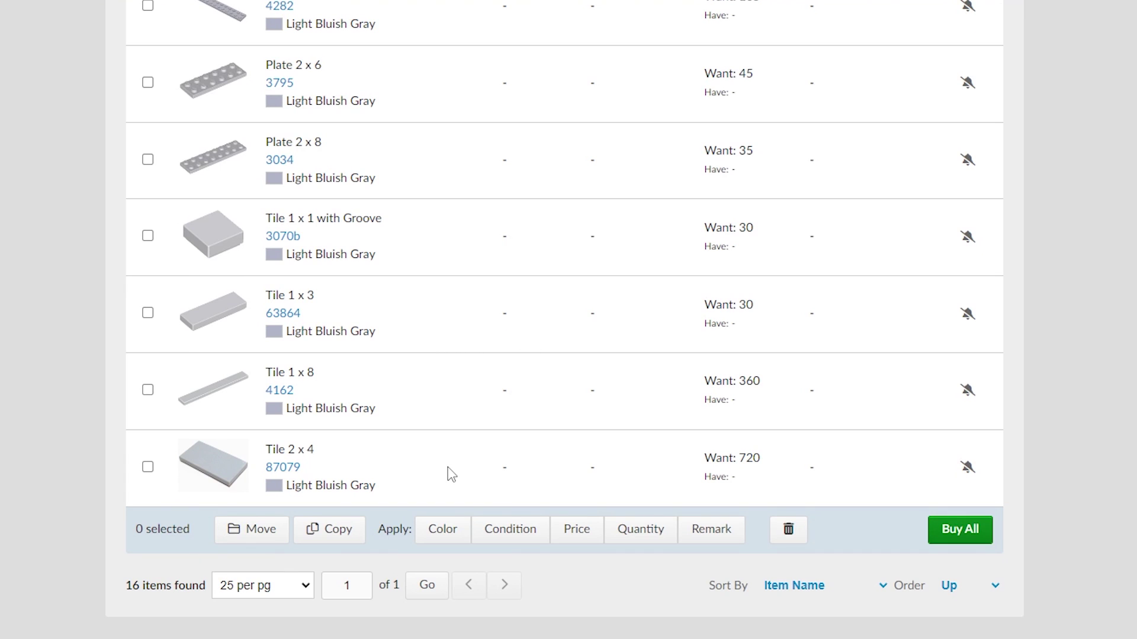
scroll(450, 473, "up", 10)
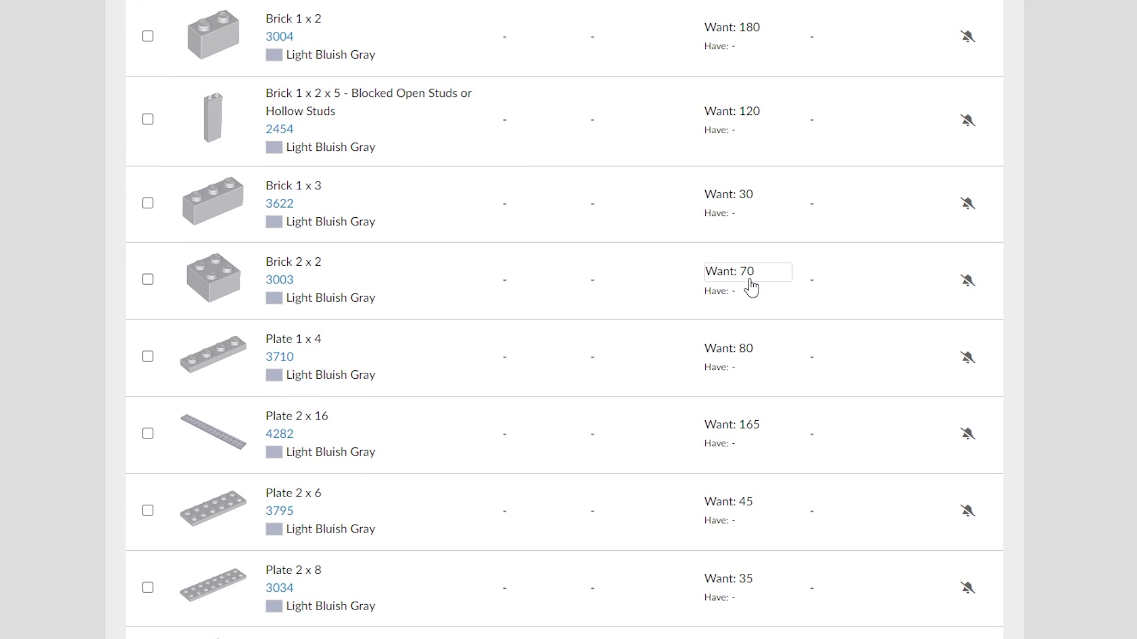
left_click(738, 299)
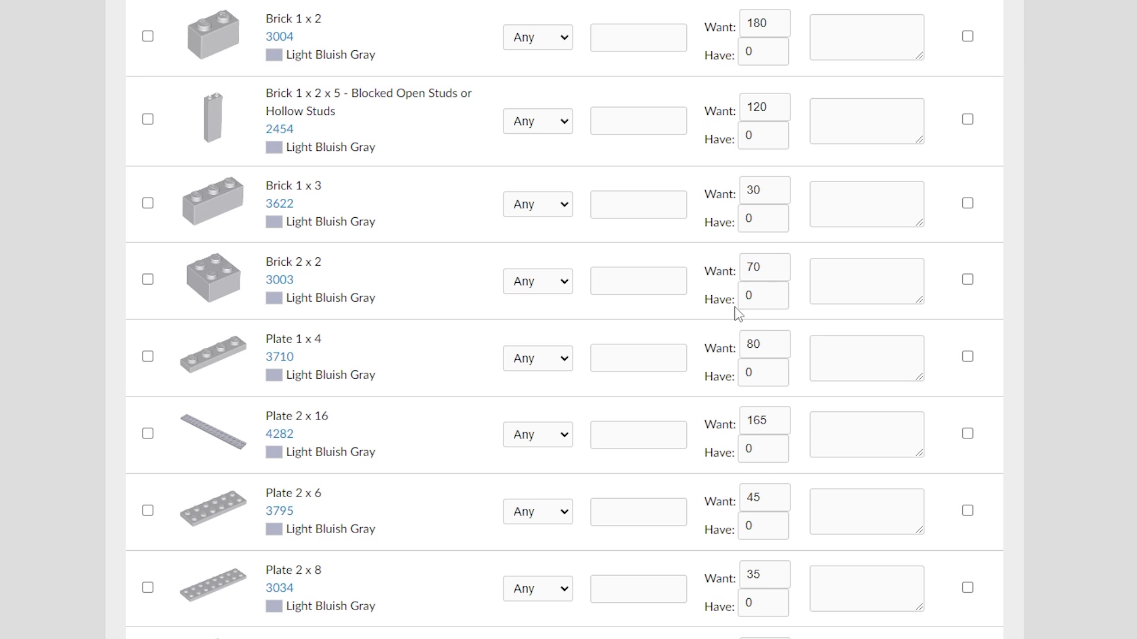
Step: Change the Brick 2 x 2 Have quantity from 34 to 0
left_click_drag(754, 299, 728, 299)
left_click(860, 316)
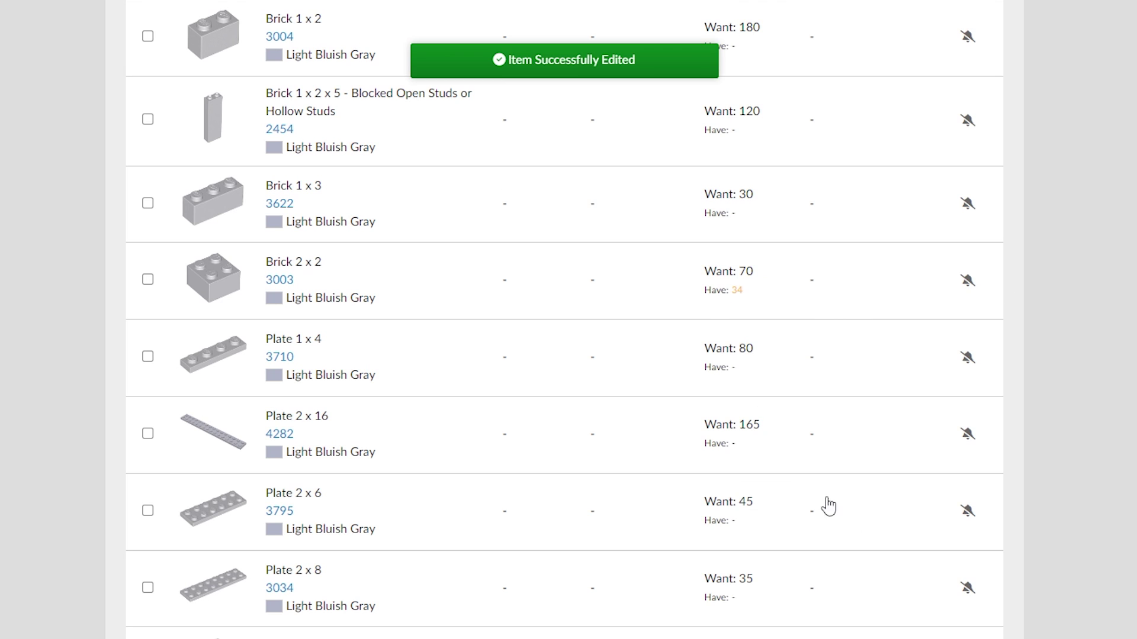
left_click(755, 294)
double_click(758, 296)
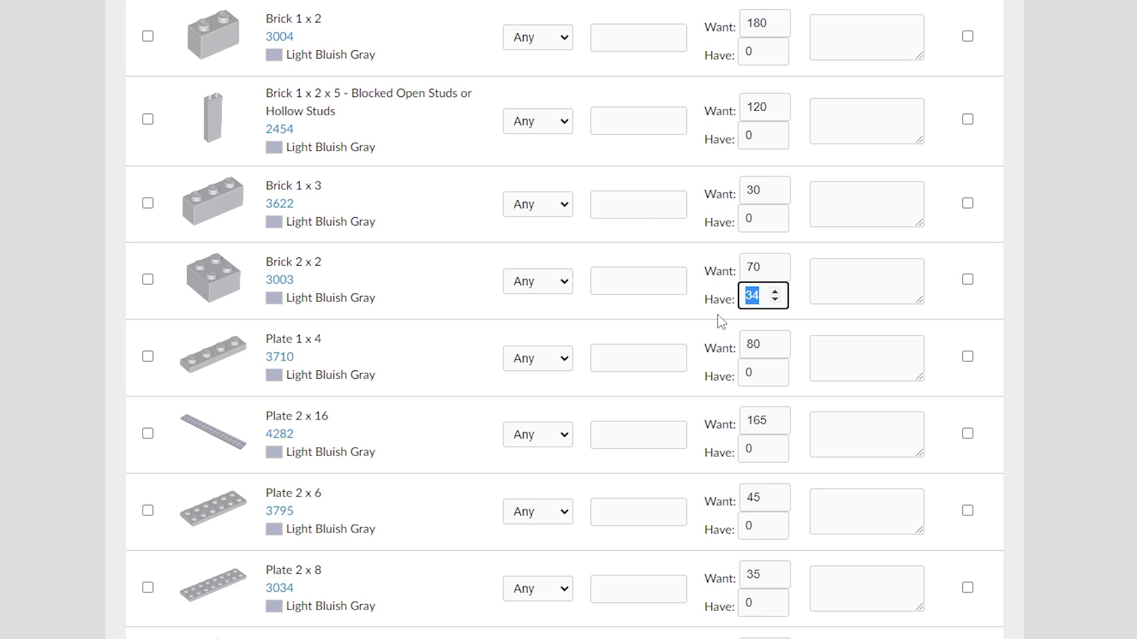
type("0")
left_click(1041, 212)
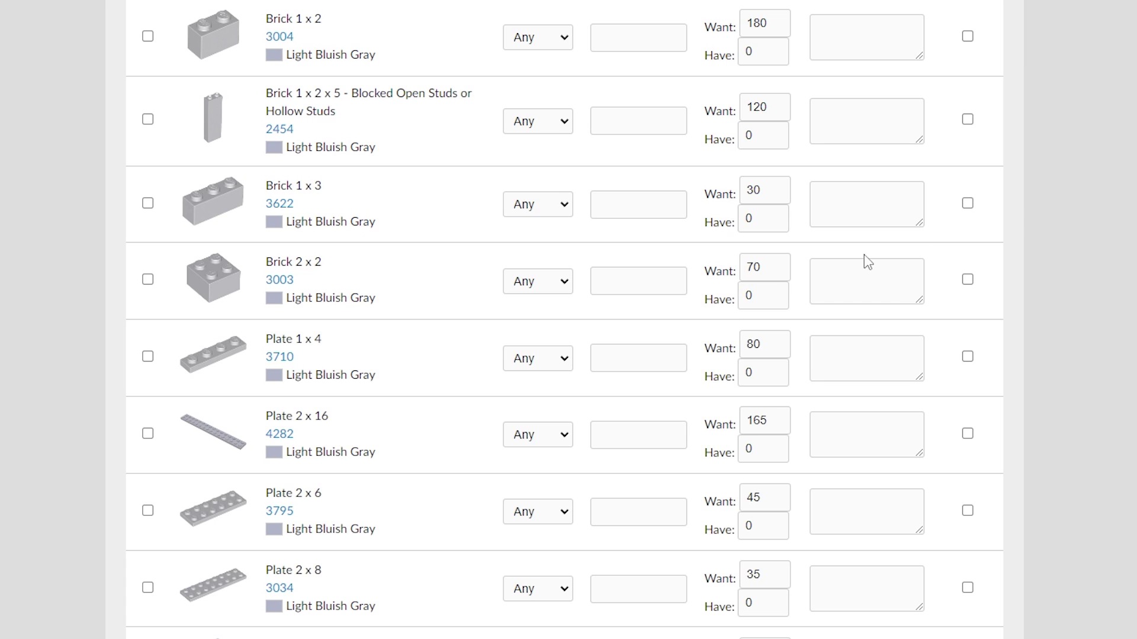
Step: Scroll through the wanted list to confirm every part shows as not yet owned
scroll(861, 257, "down", 4)
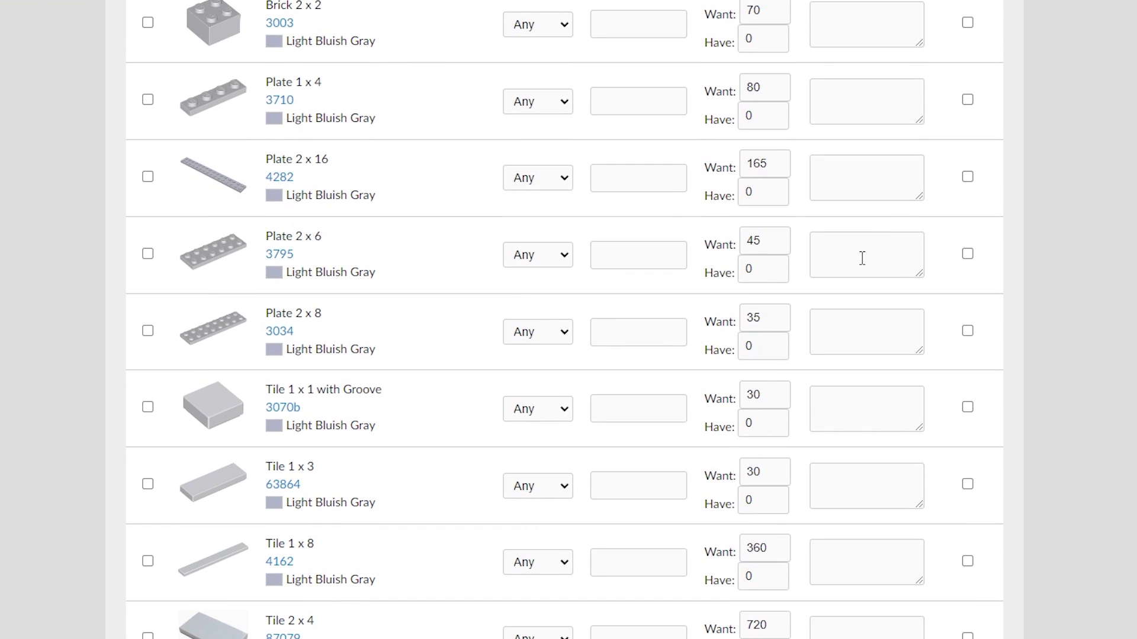
scroll(862, 258, "down", 2)
scroll(862, 258, "up", 2)
scroll(862, 258, "up", 4)
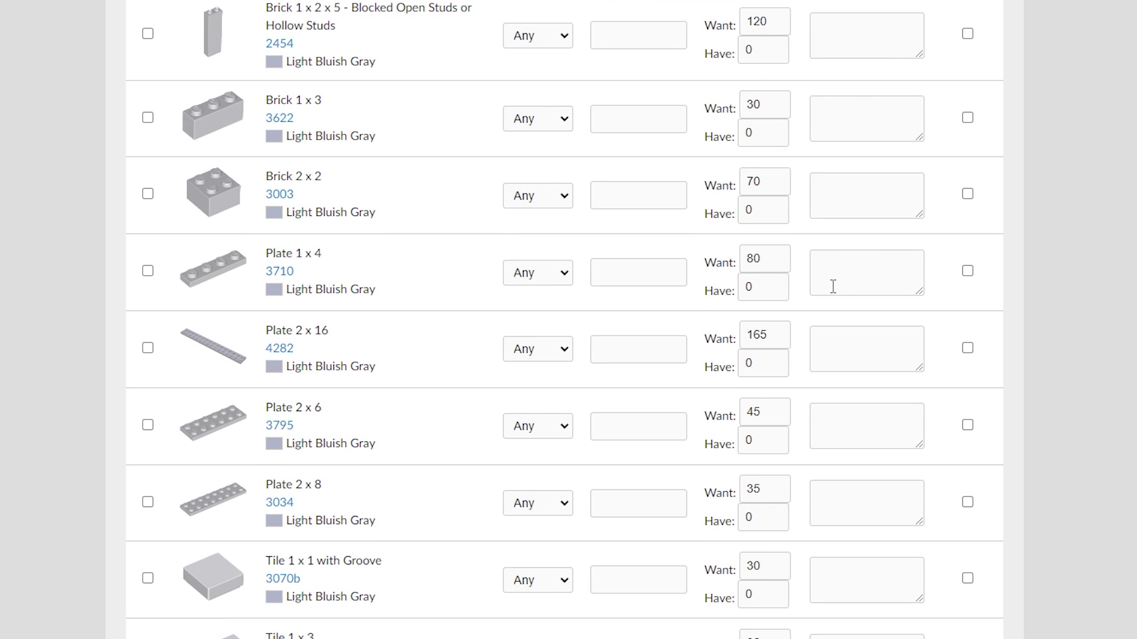
scroll(833, 287, "up", 2)
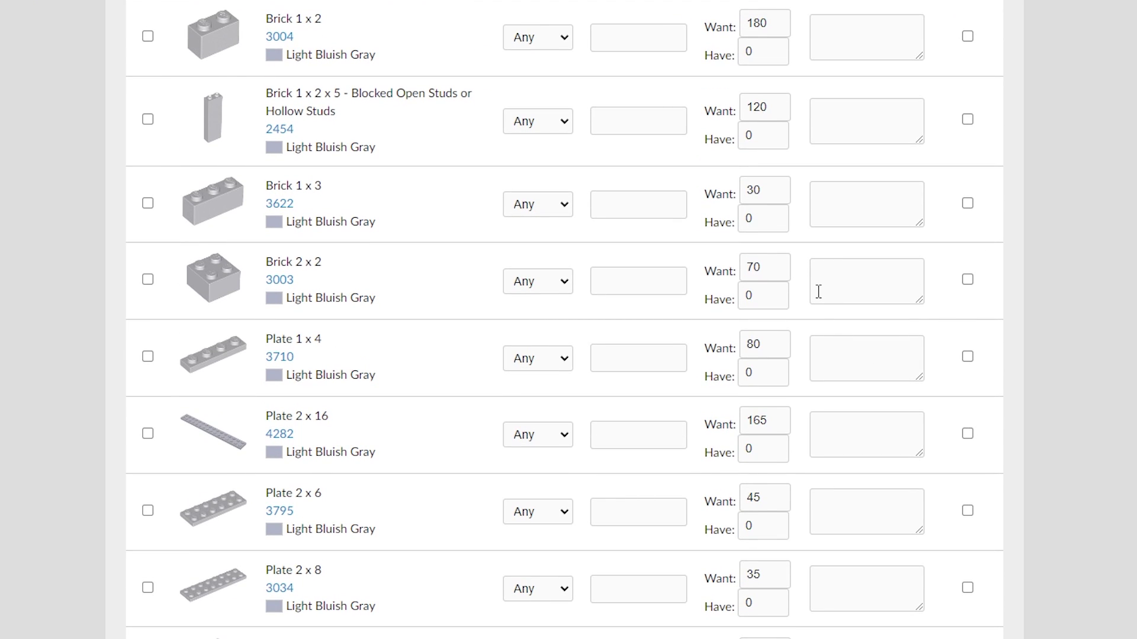
scroll(818, 291, "up", 2)
scroll(818, 291, "up", 2)
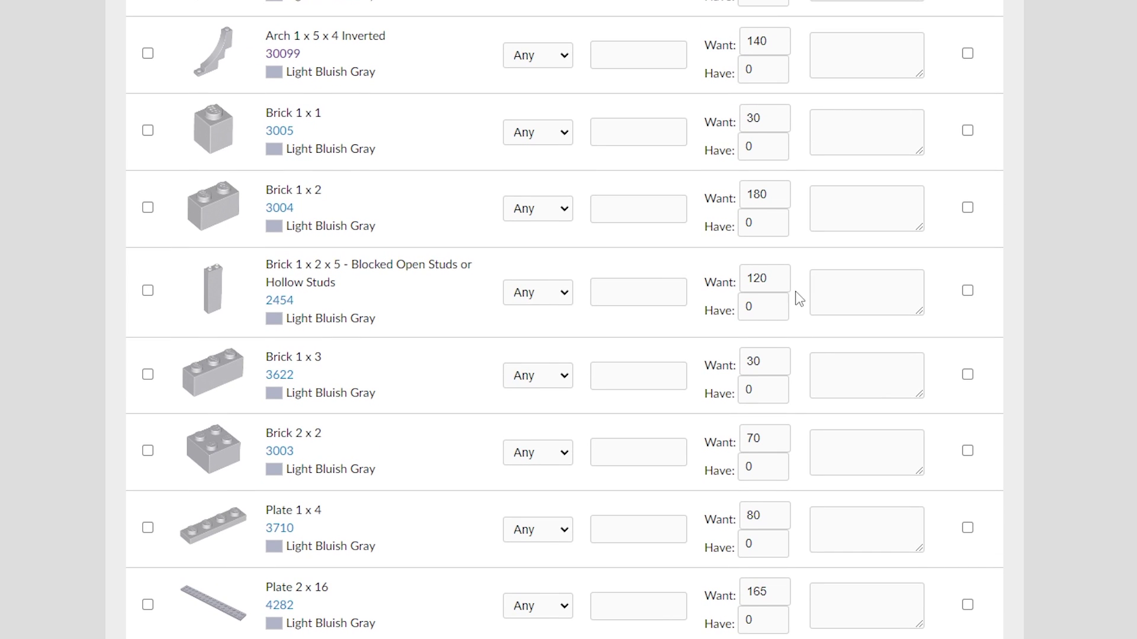
scroll(766, 298, "up", 2)
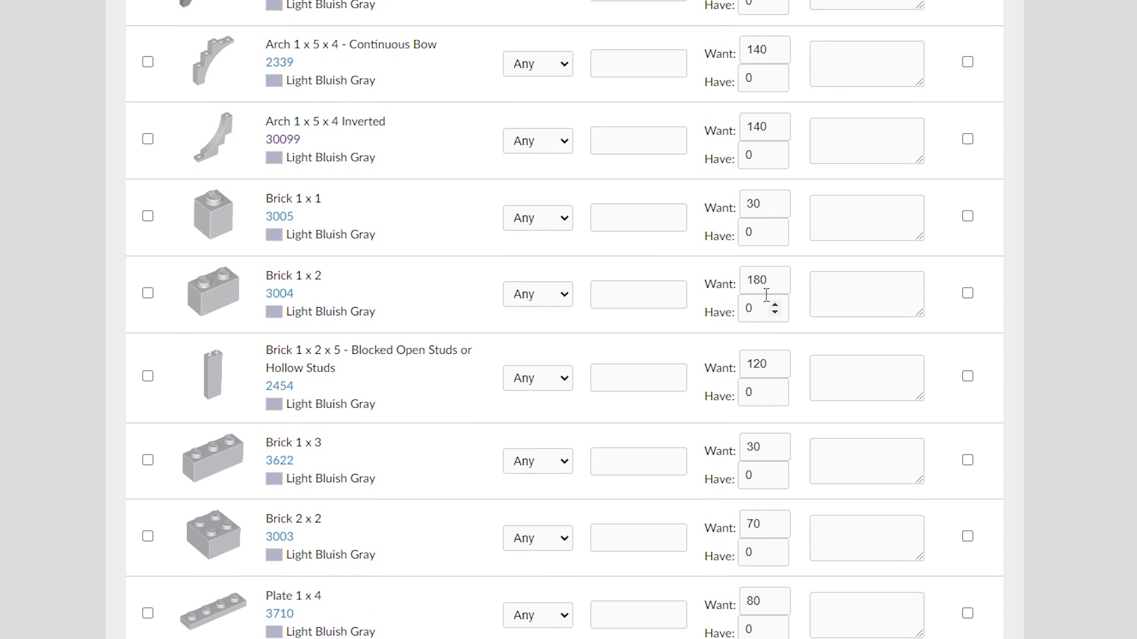
scroll(764, 292, "up", 4)
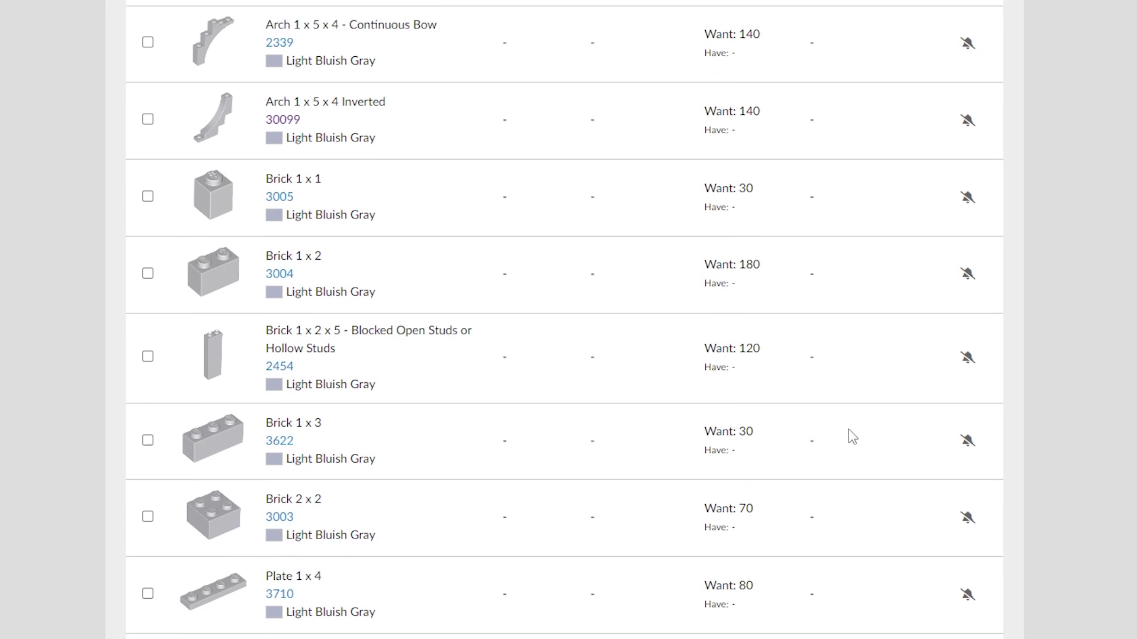
scroll(849, 437, "down", 4)
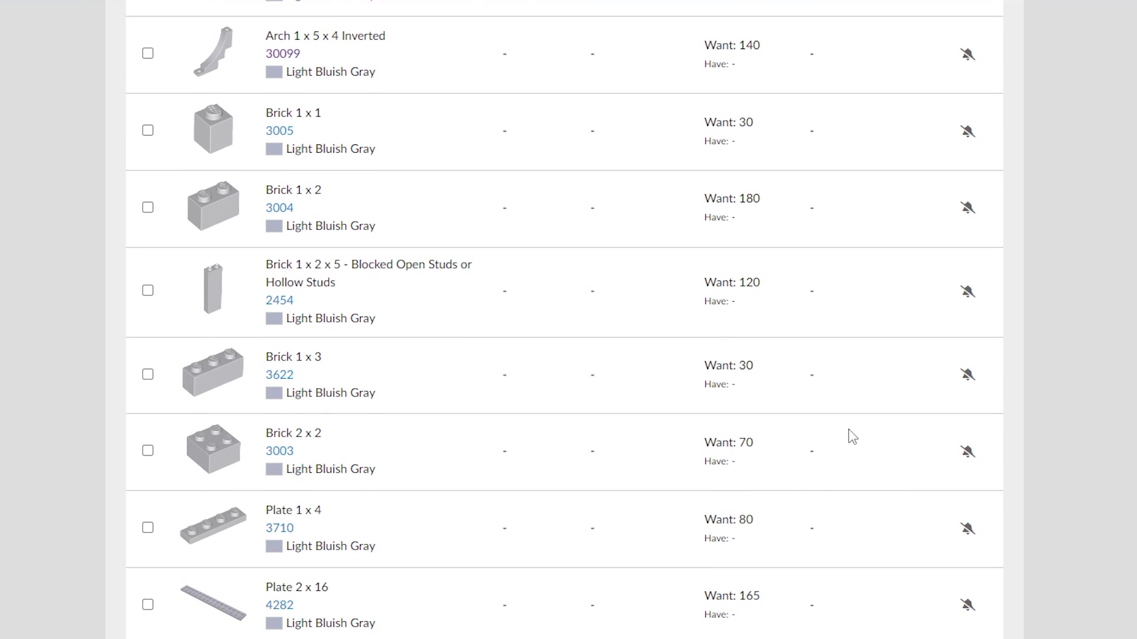
scroll(850, 441, "down", 4)
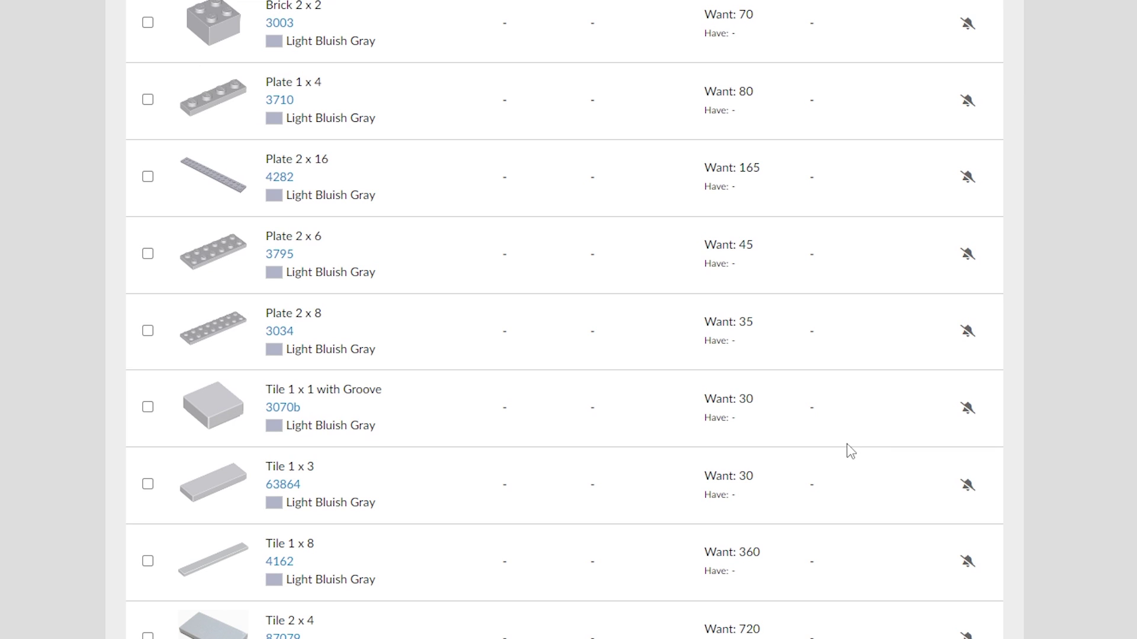
mouse_move(846, 419)
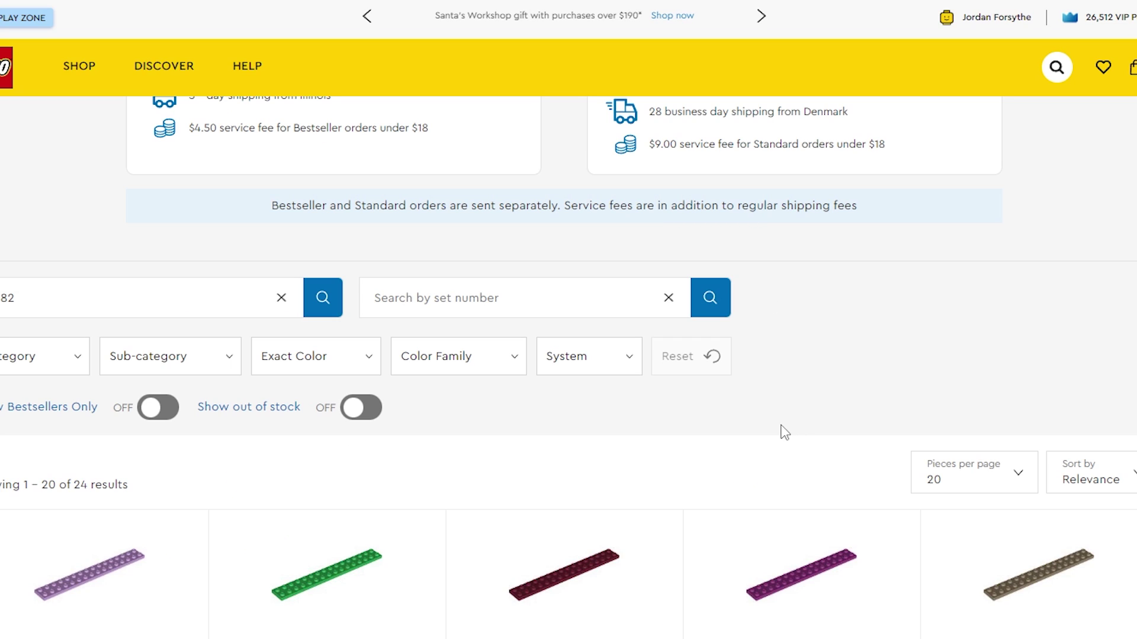
Step: Scroll through the Pick a Brick search results for '2x4 tile'
scroll(784, 433, "down", 6)
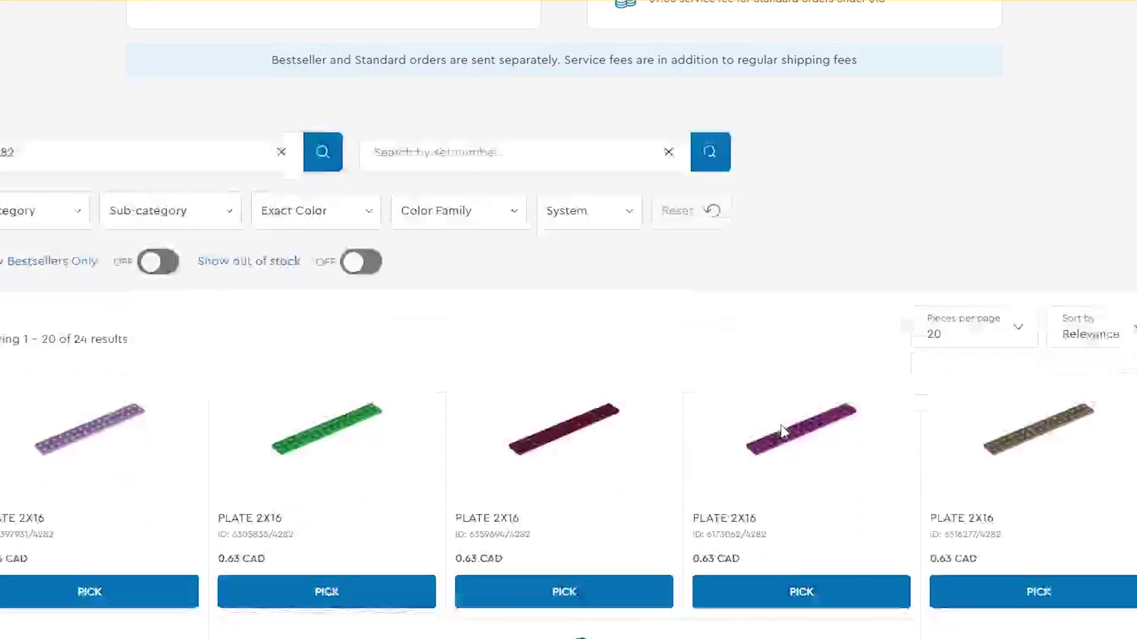
scroll(781, 435, "up", 2)
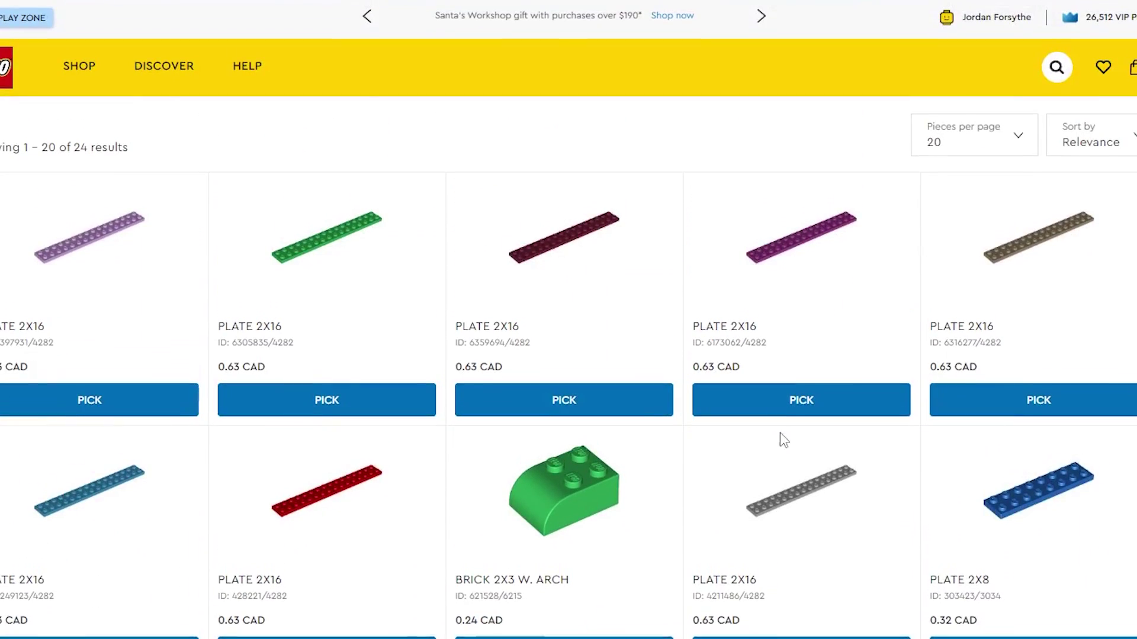
scroll(678, 441, "down", 4)
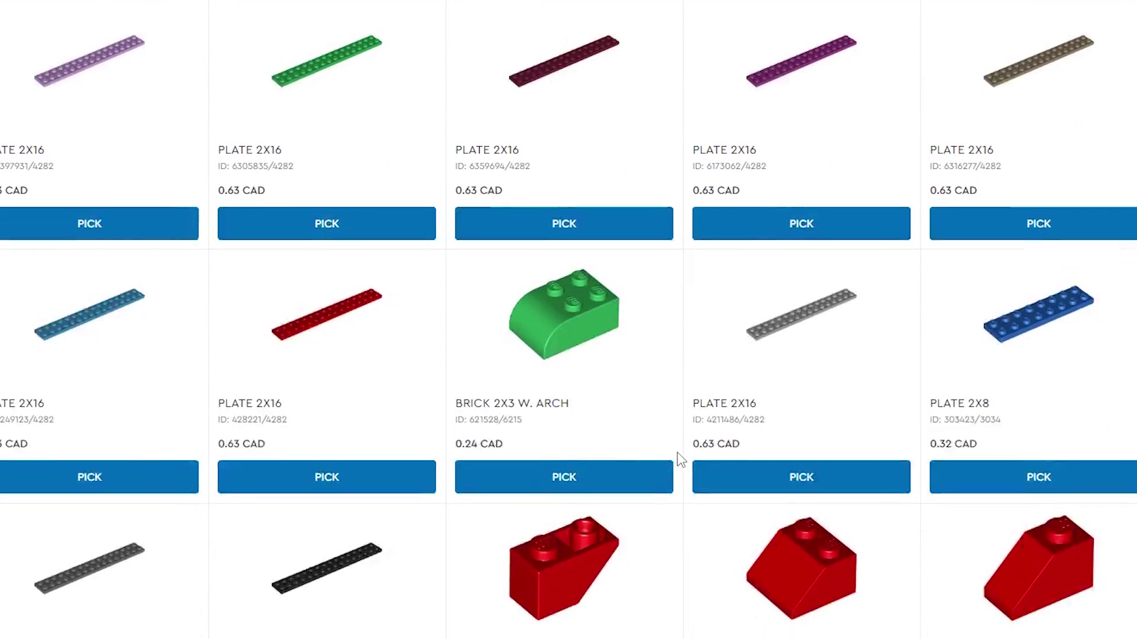
scroll(679, 456, "down", 1)
scroll(685, 459, "down", 2)
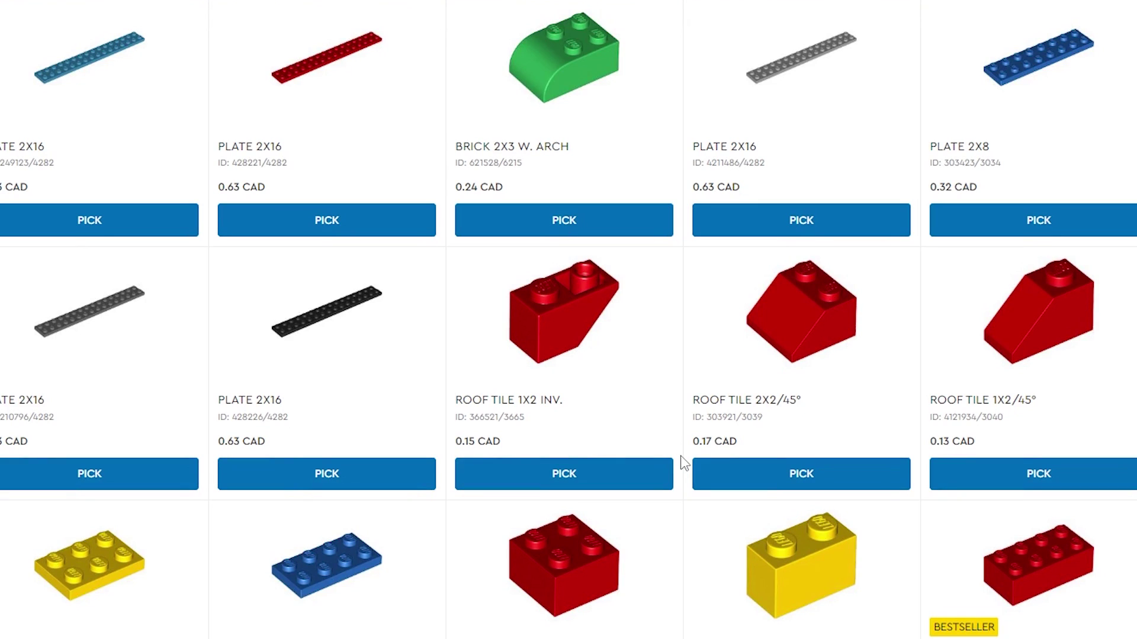
scroll(682, 460, "down", 2)
scroll(680, 464, "up", 3)
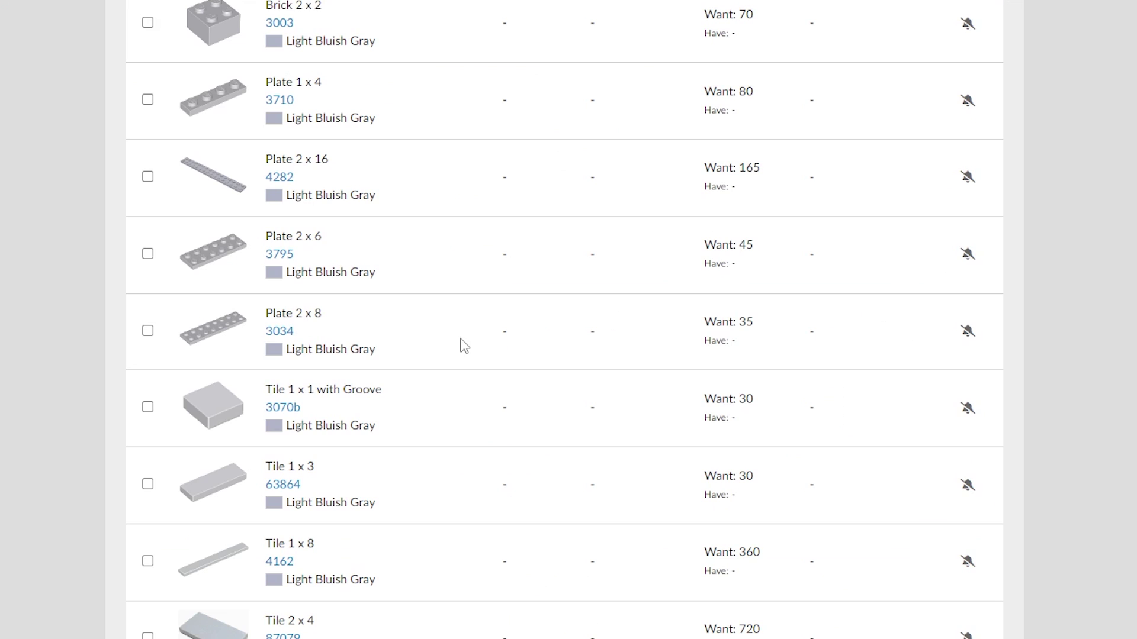
scroll(526, 556, "up", 1)
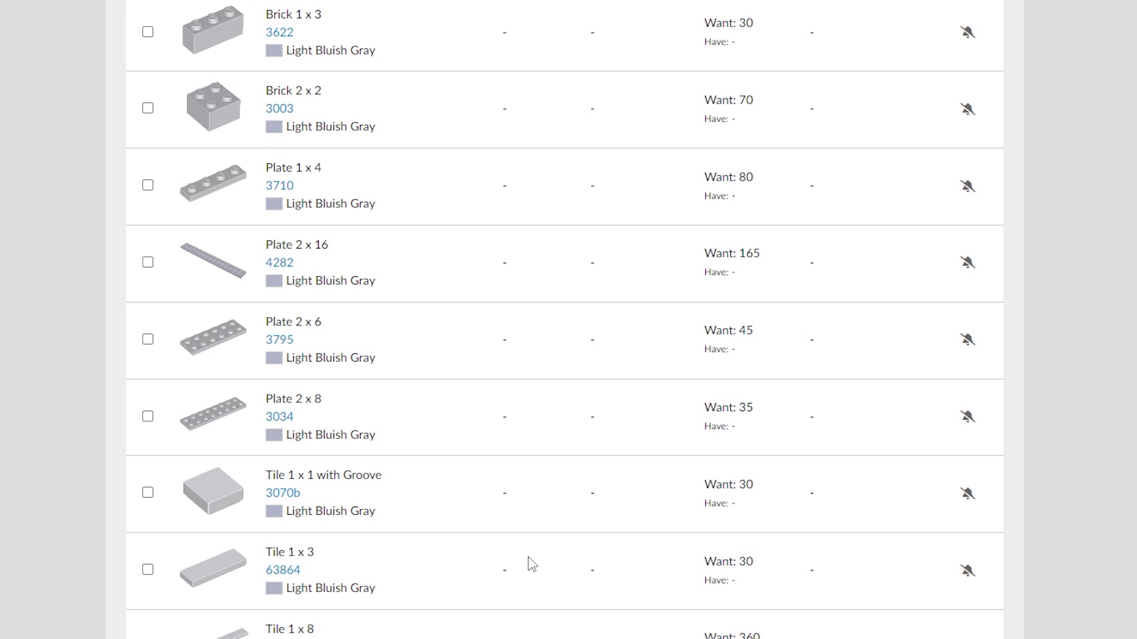
scroll(531, 563, "down", 1)
scroll(366, 626, "down", 1)
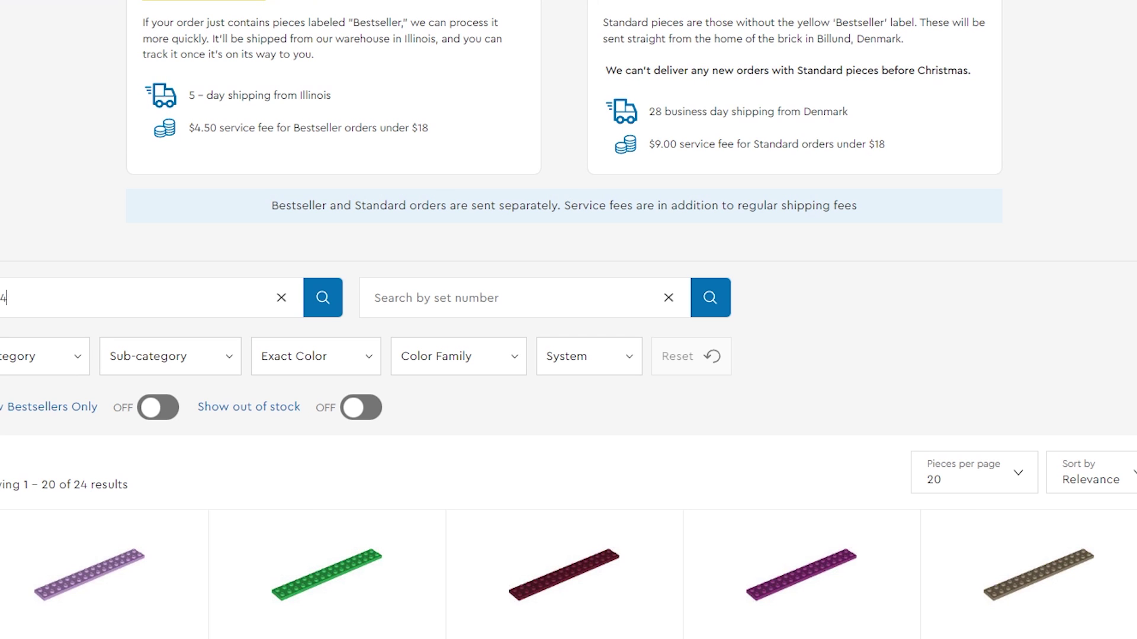
type("e")
scroll(59, 538, "down", 4)
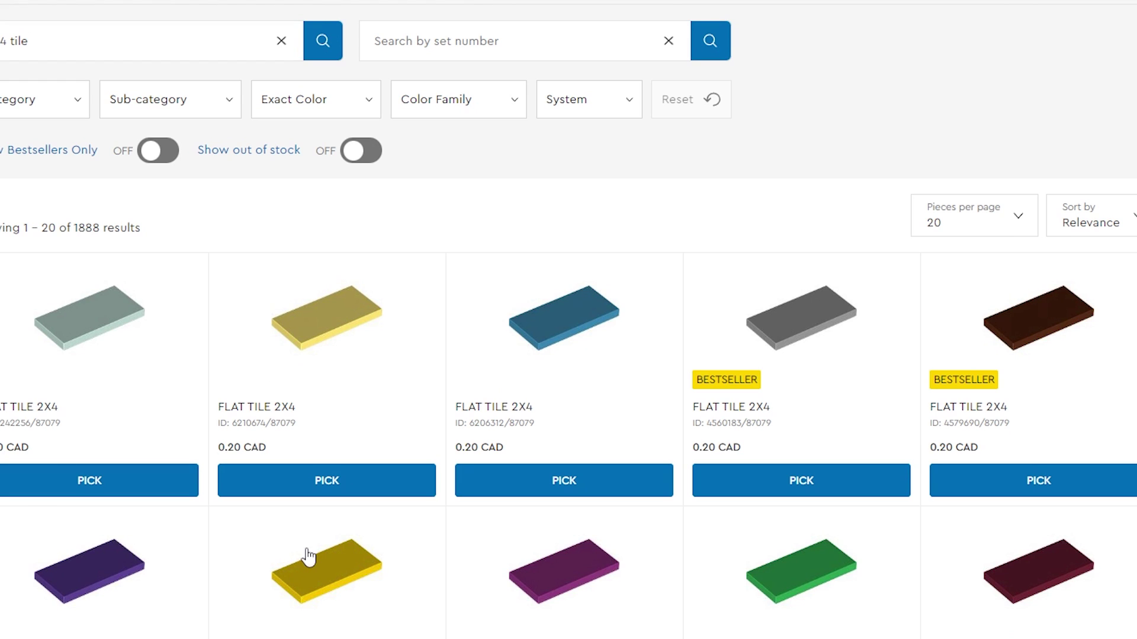
scroll(422, 523, "up", 3)
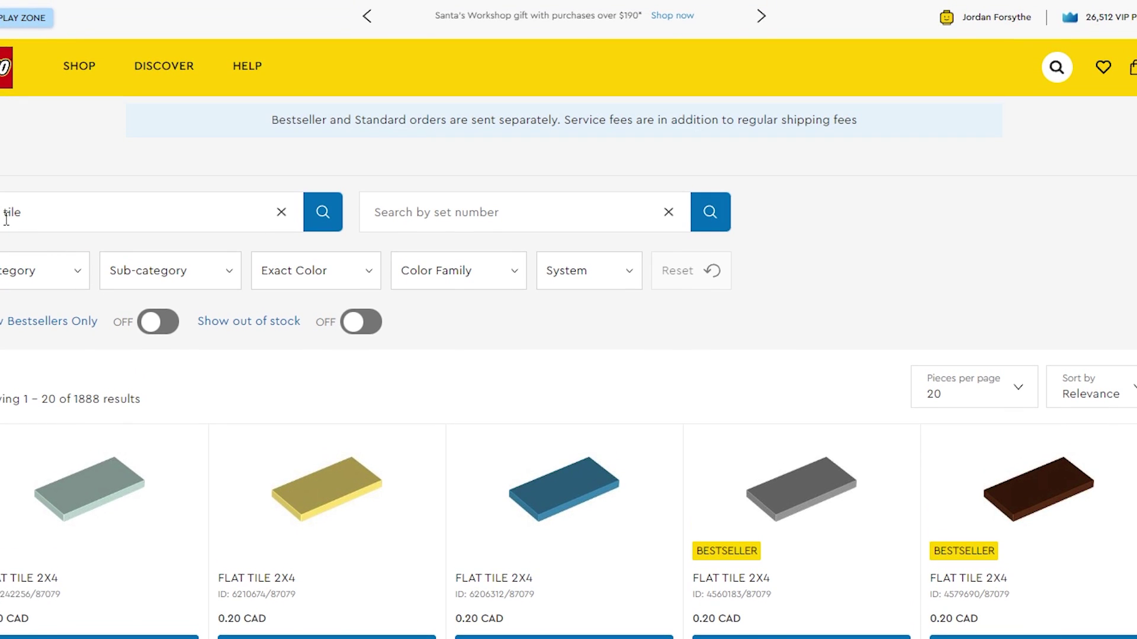
Step: Change the search to '2x2 tile' and return to its results using browser Back/Forward
left_click(6, 217)
type("2")
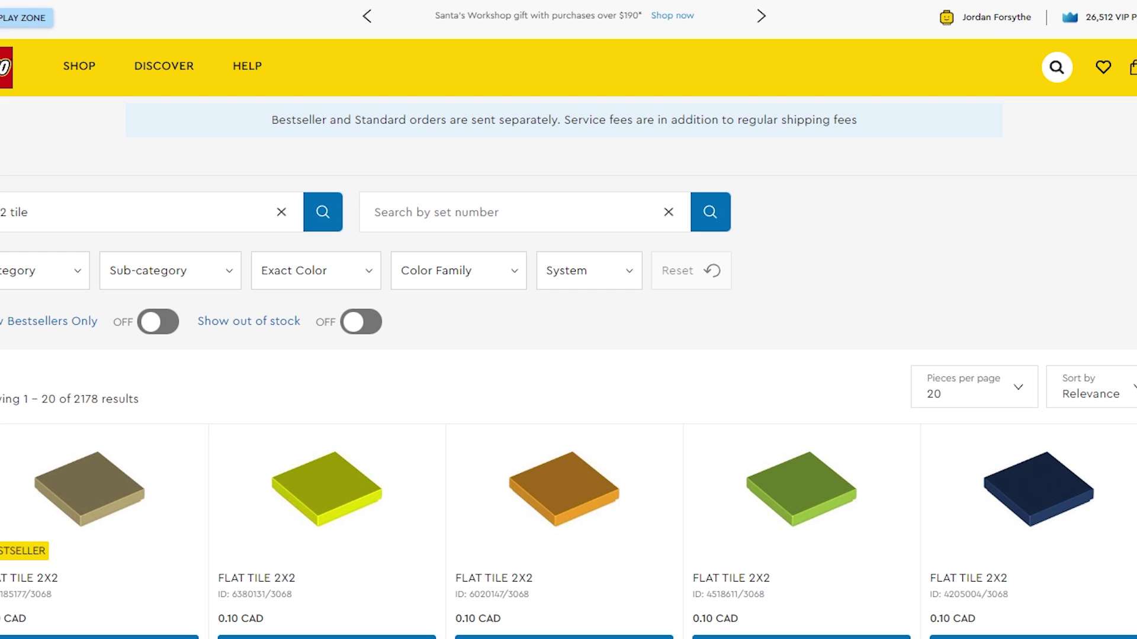
key("alt+Left")
key("alt+Left")
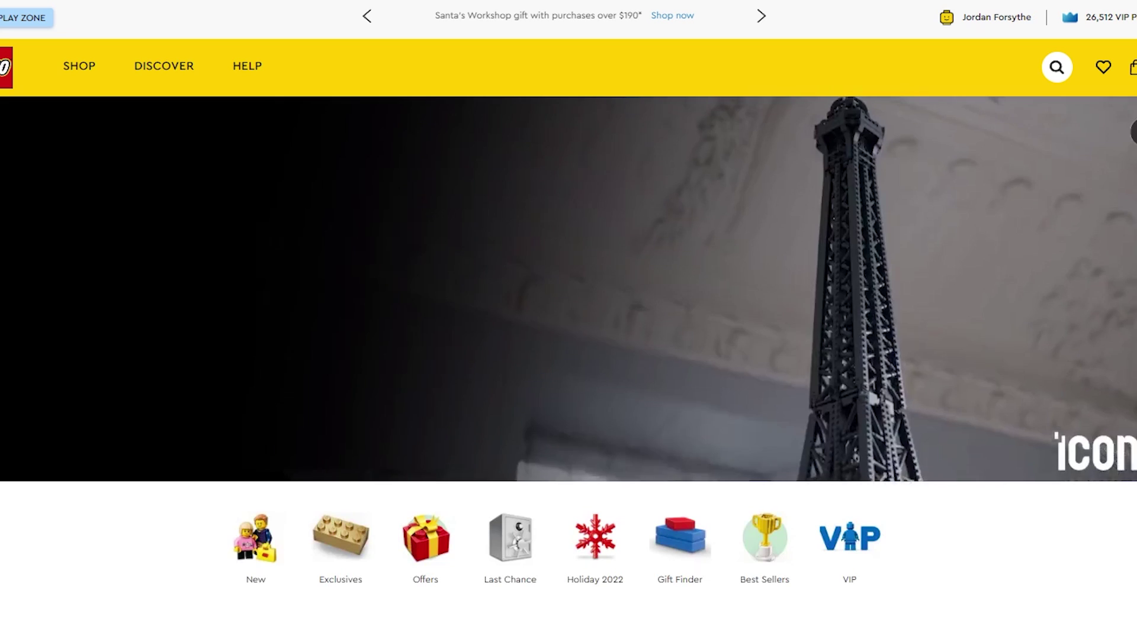
key("alt+Right")
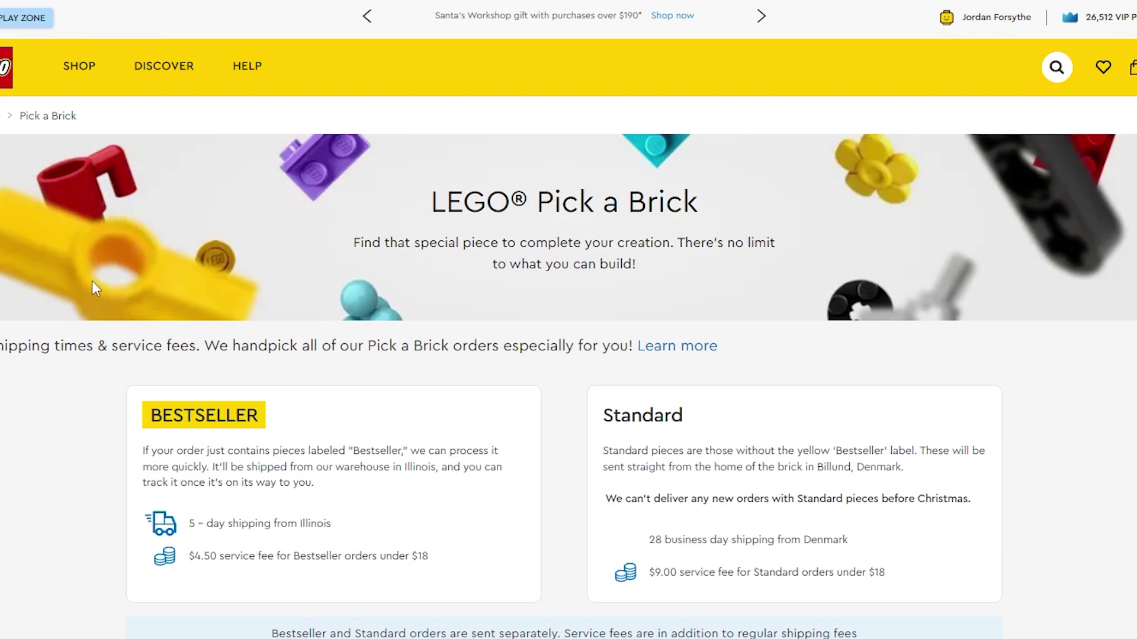
key("alt+Right")
scroll(331, 471, "down", 3)
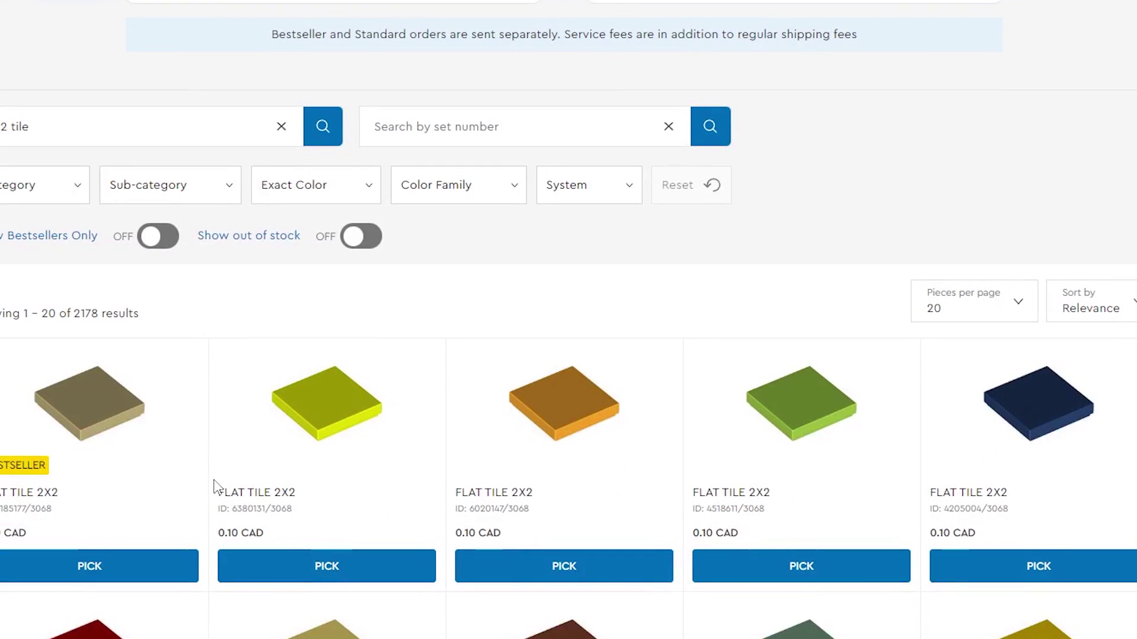
scroll(214, 483, "down", 5)
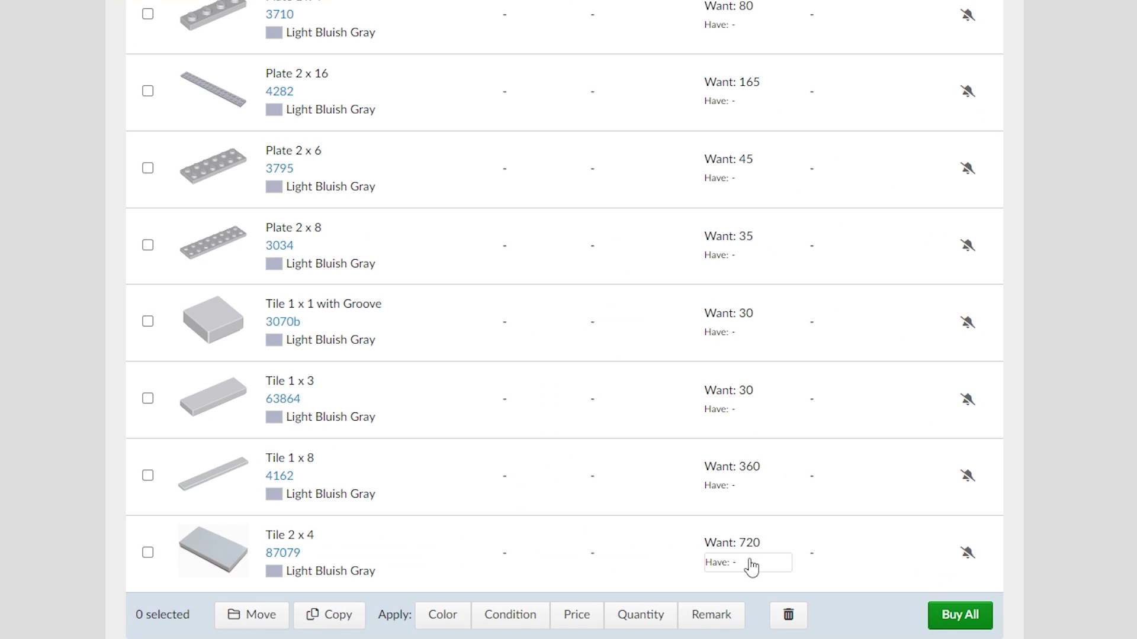
Step: Set owned counts: Tile 2 x 4 to 720, Tile 1 x 8 to 350, Tile 1 x 3 and Tile 1 x 1 with Groove to 30
left_click(752, 565)
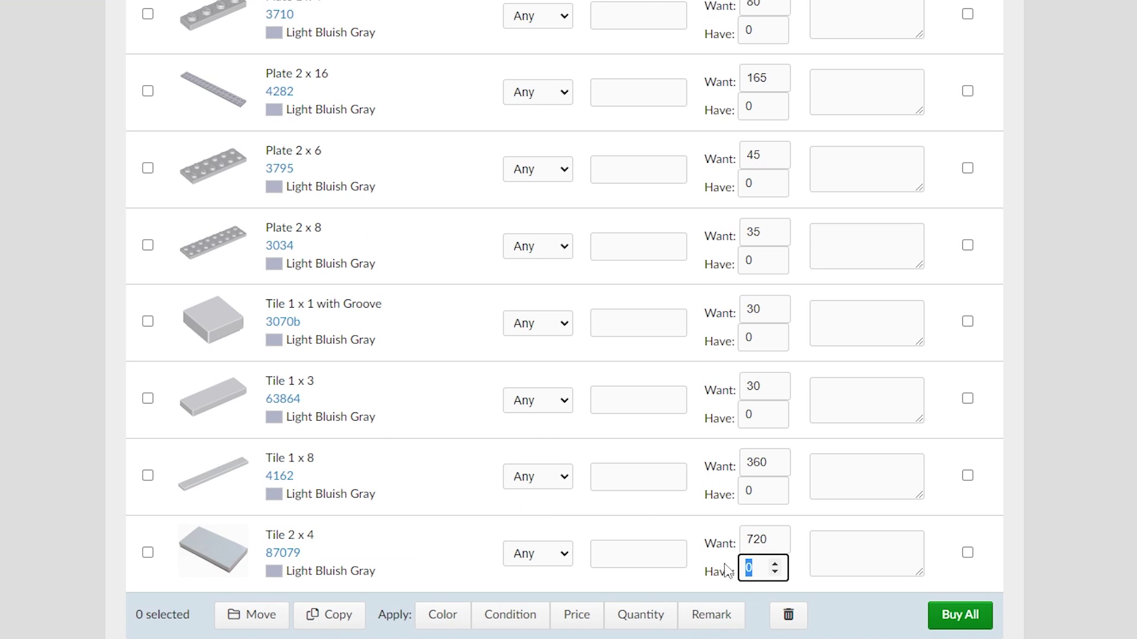
type("720")
left_click(747, 492)
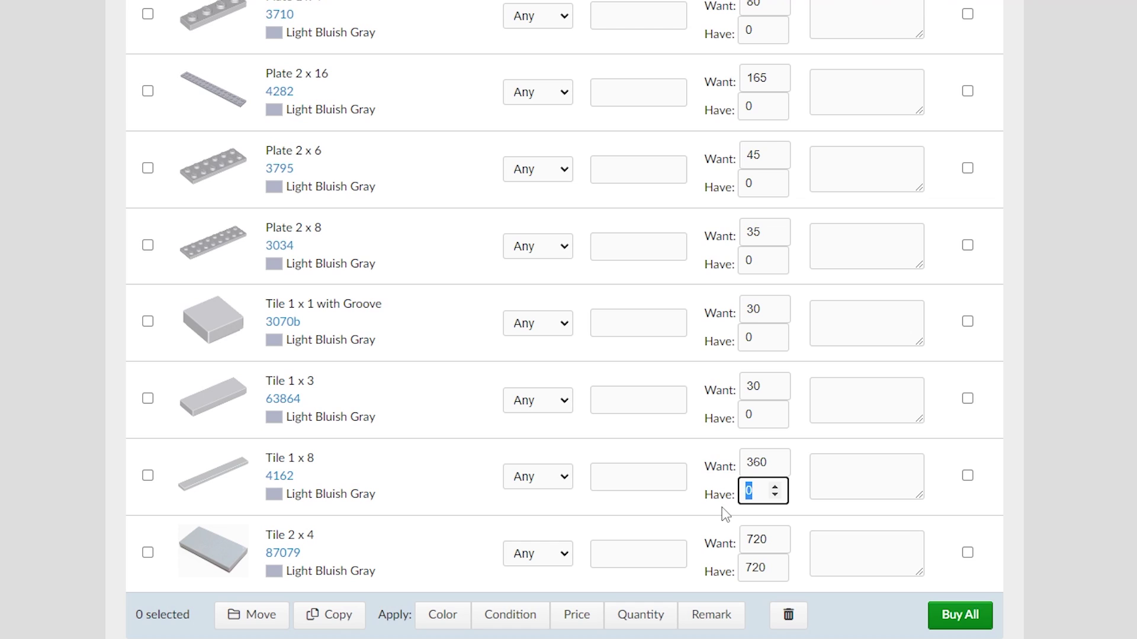
type("350")
double_click(755, 415)
type("30")
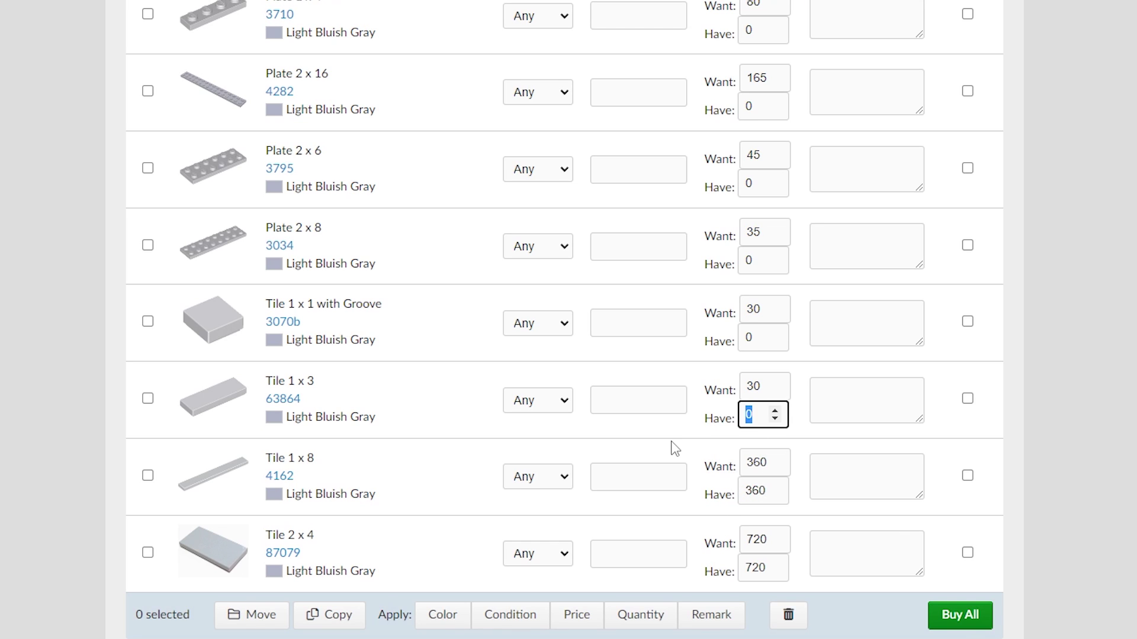
double_click(752, 337)
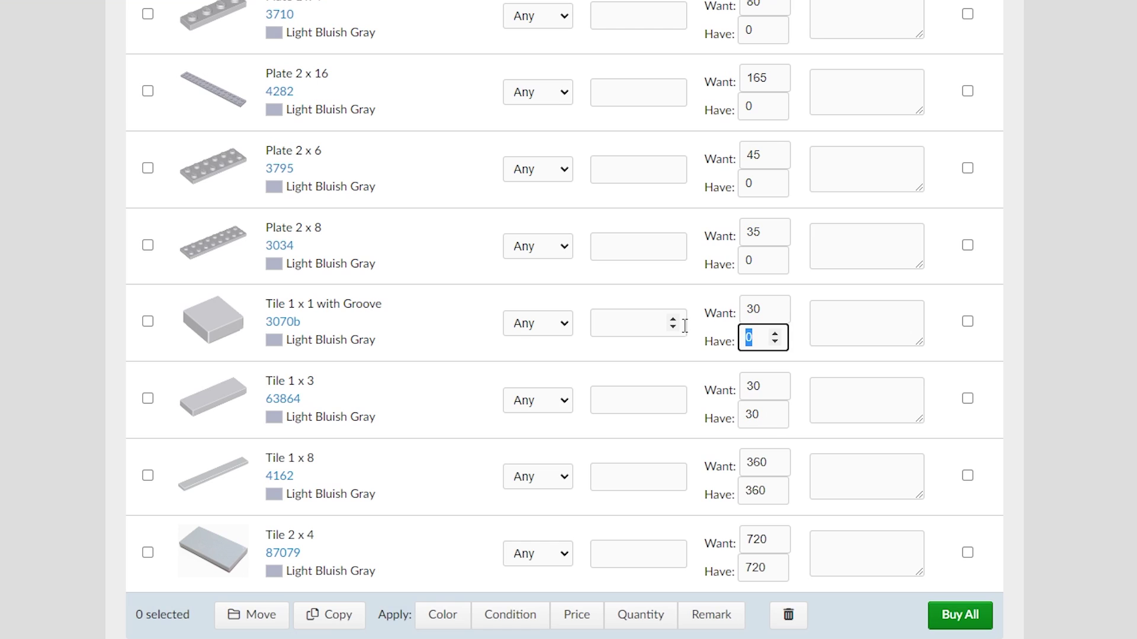
type("30")
key("Return")
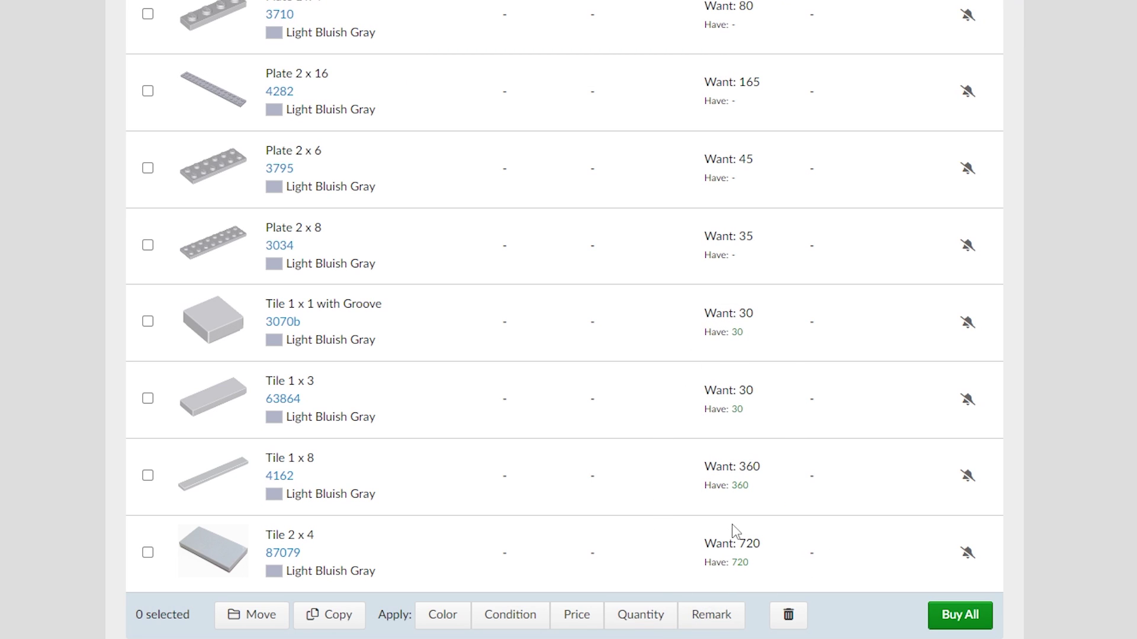
Step: Use Buy All on the Raised Track Supports list to show the stores stocking its items
scroll(589, 417, "up", 15)
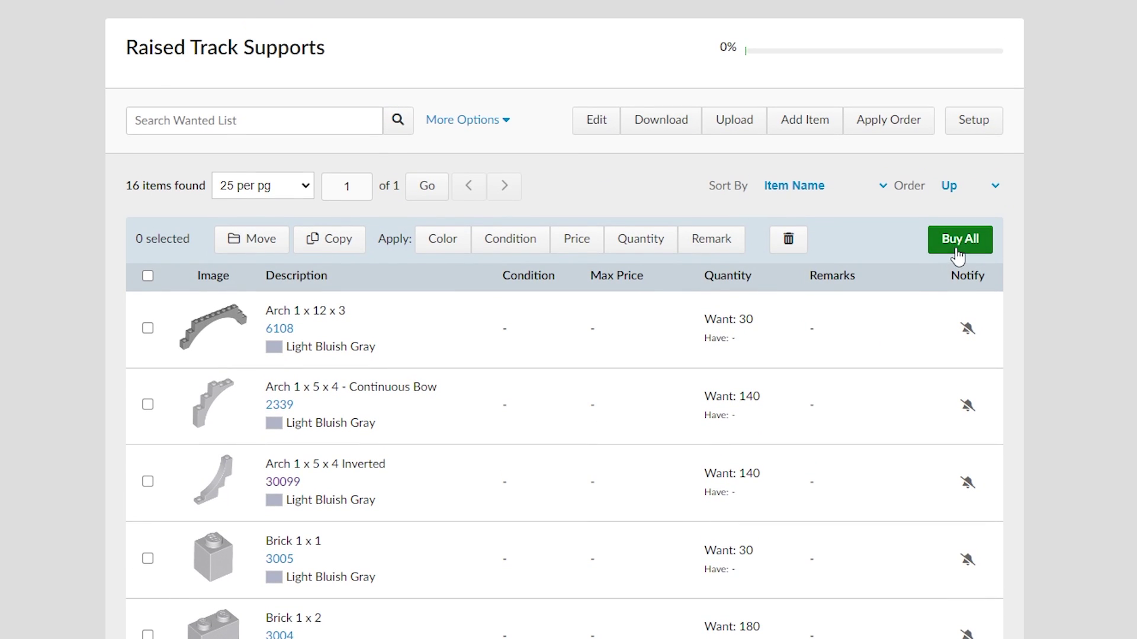
left_click(957, 246)
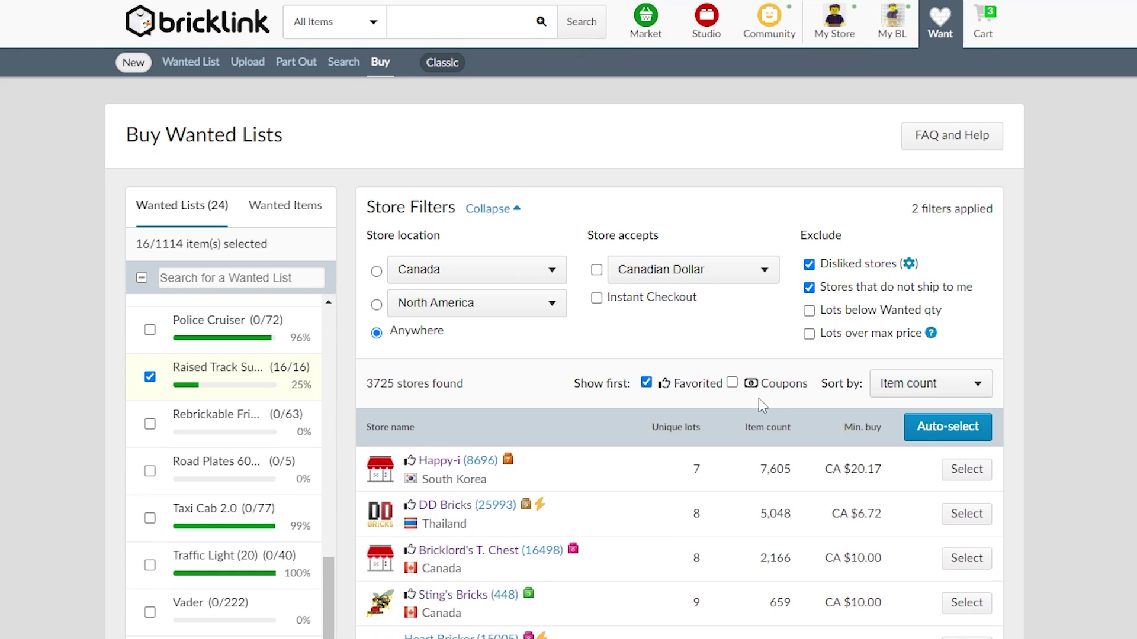
scroll(1083, 444, "down", 1)
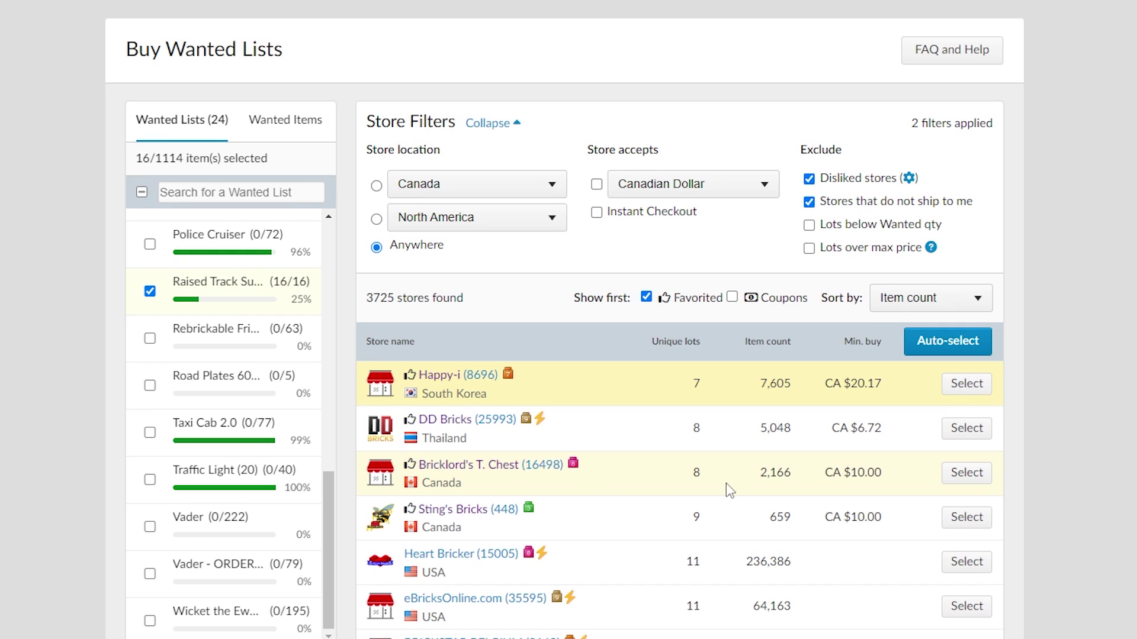
left_click(962, 477)
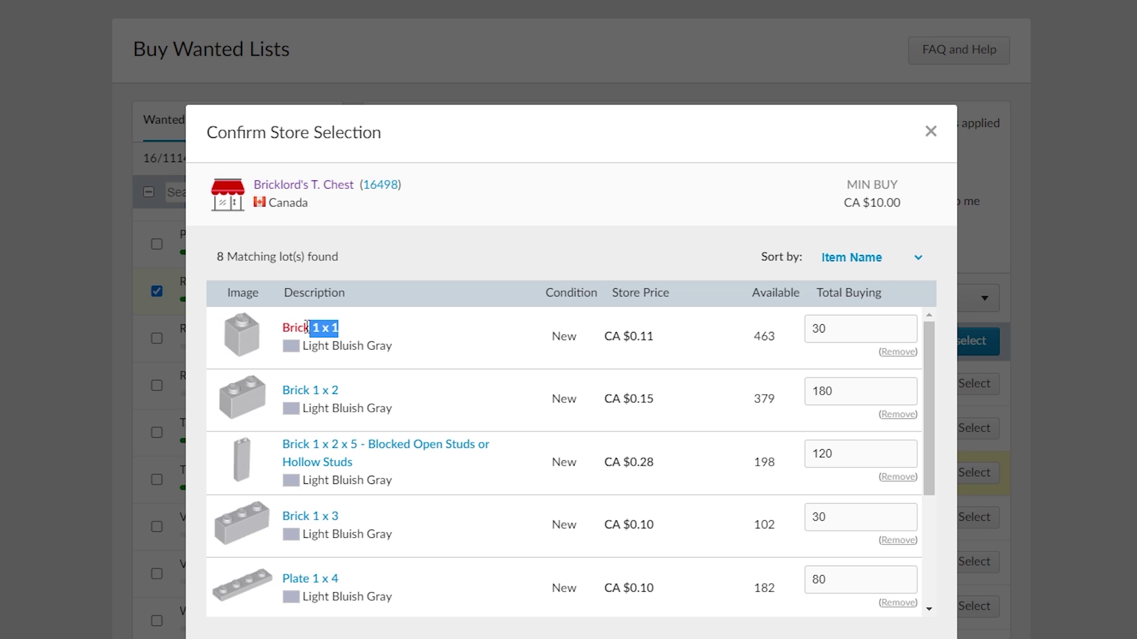
left_click_drag(308, 328, 282, 328)
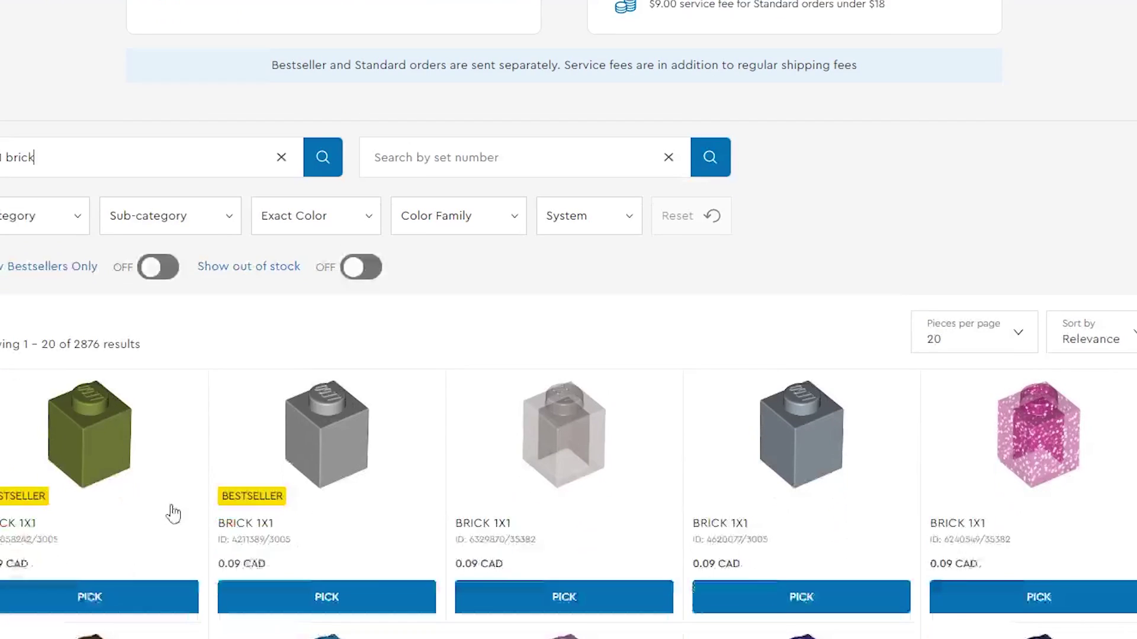
scroll(172, 510, "down", 1)
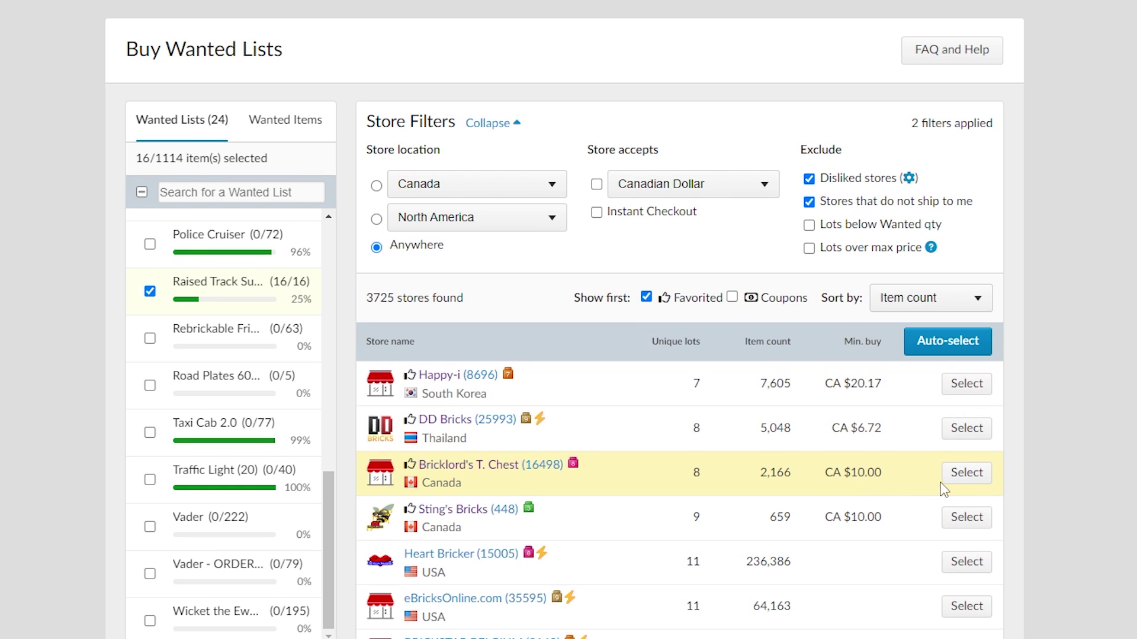
left_click(967, 518)
left_click_drag(654, 399, 602, 400)
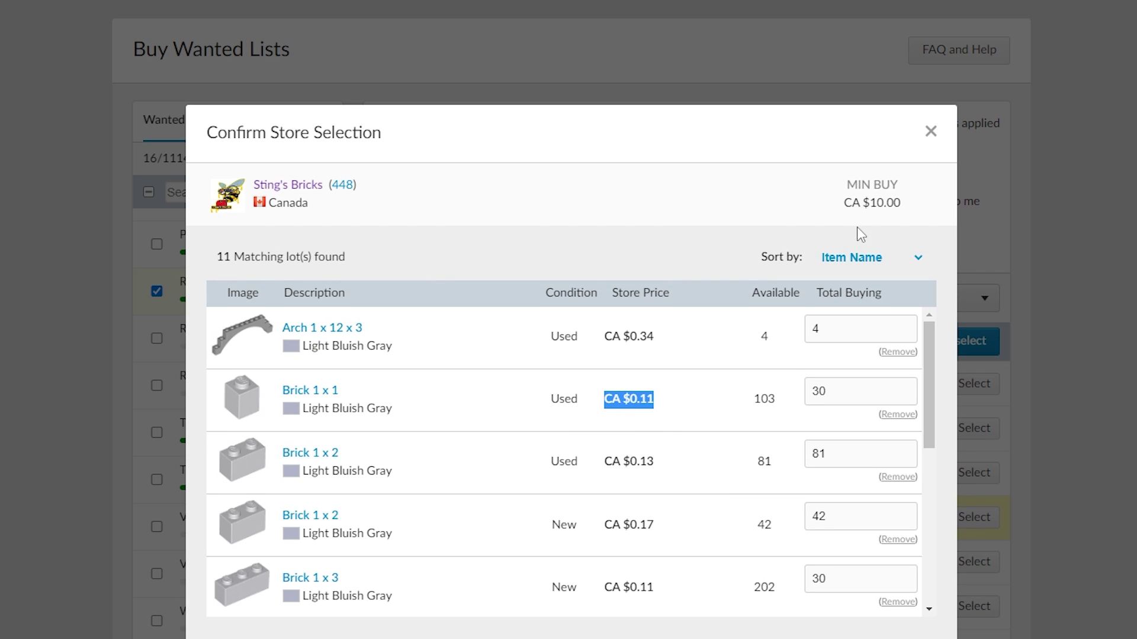
left_click(930, 133)
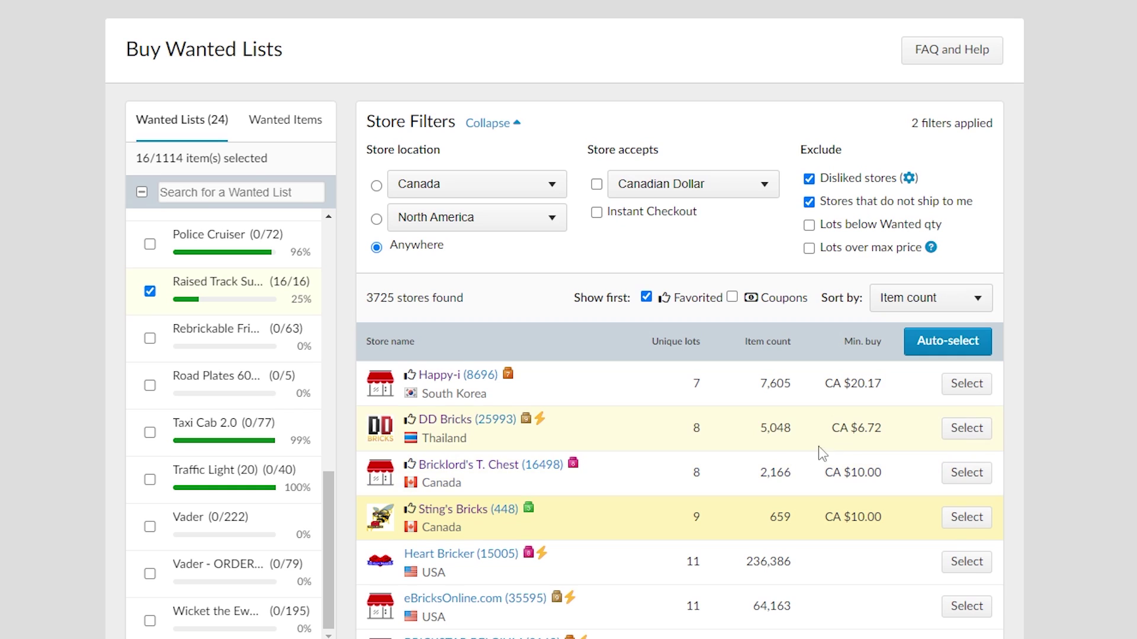
left_click(966, 428)
scroll(485, 495, "down", 2)
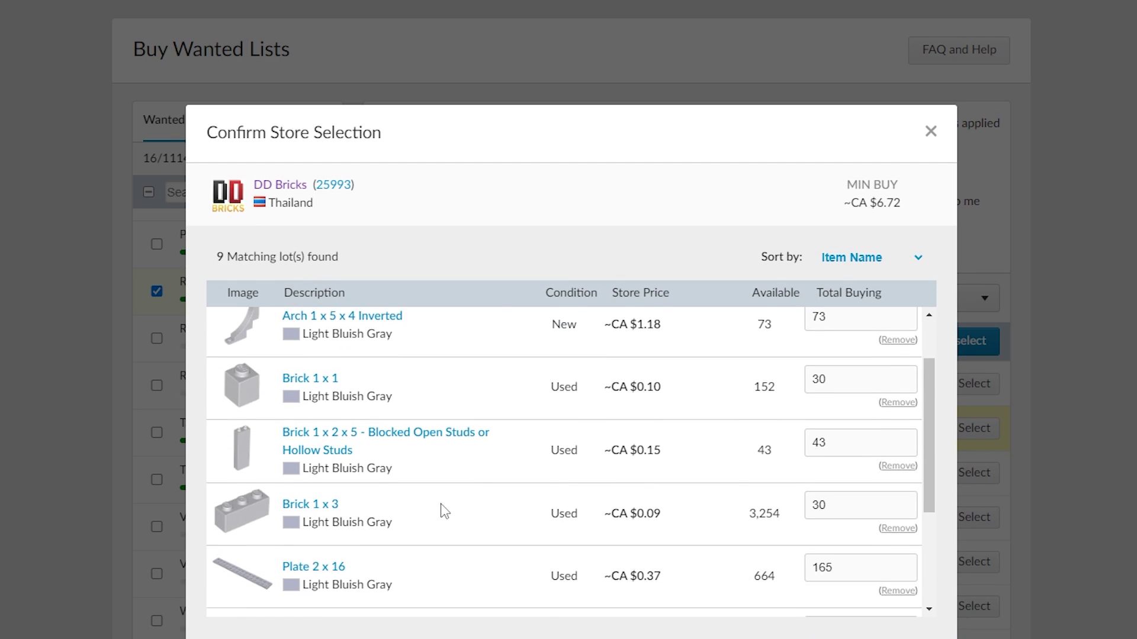
scroll(376, 461, "up", 2)
left_click_drag(693, 465, 279, 458)
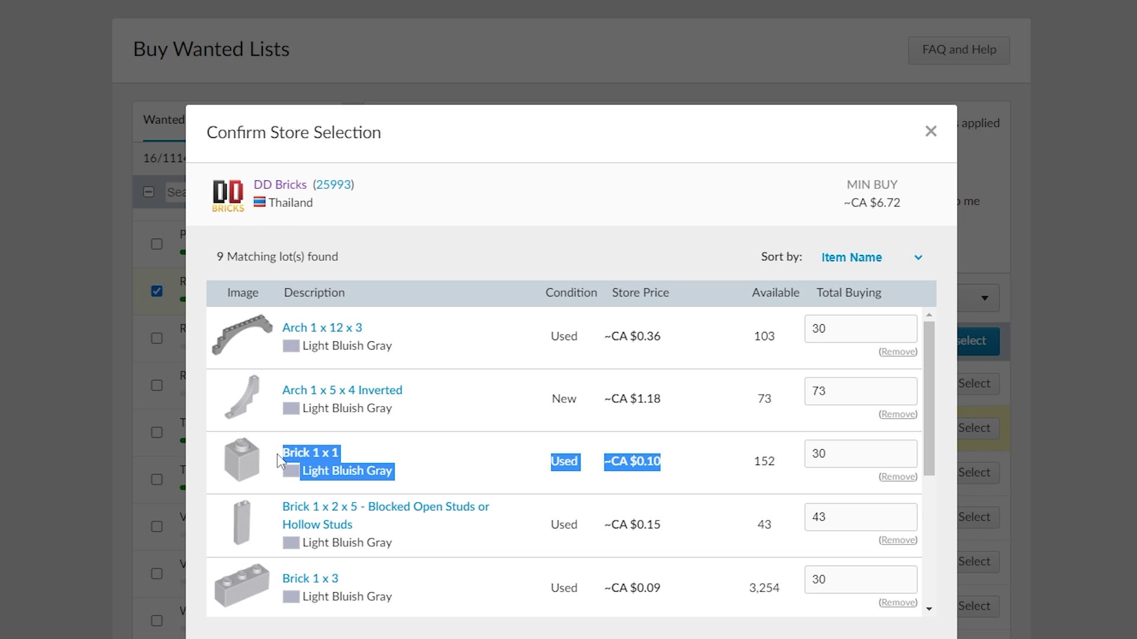
left_click(930, 140)
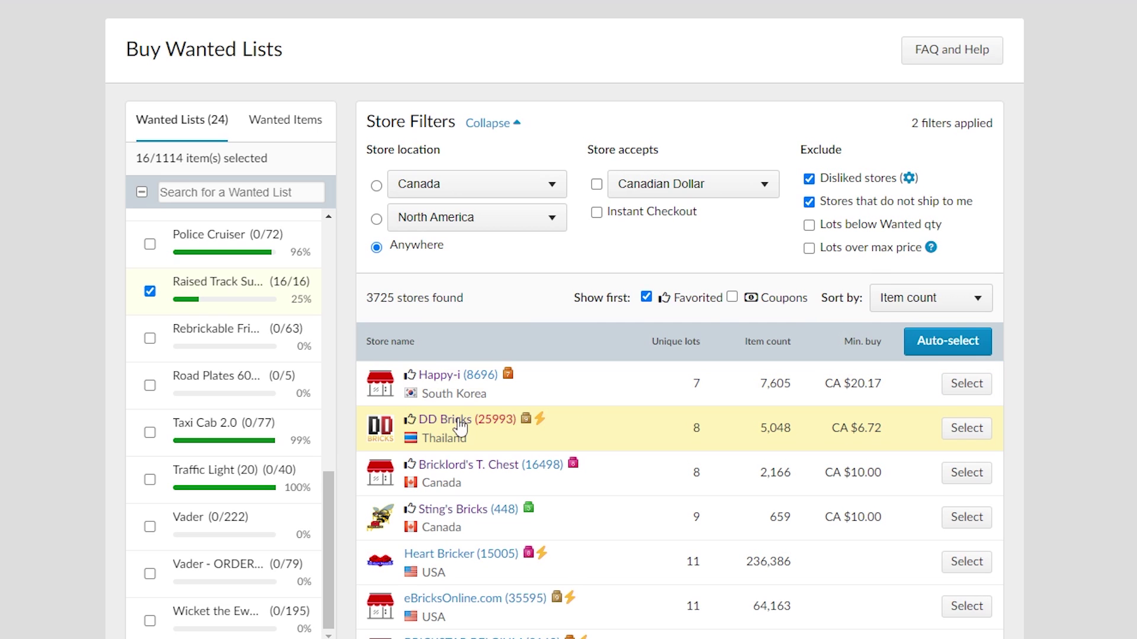
Step: Set Brick 1 x 1's Have quantity to 30, then recheck Bricklord's T. Chest lots
scroll(456, 421, "up", 2)
mouse_move(940, 26)
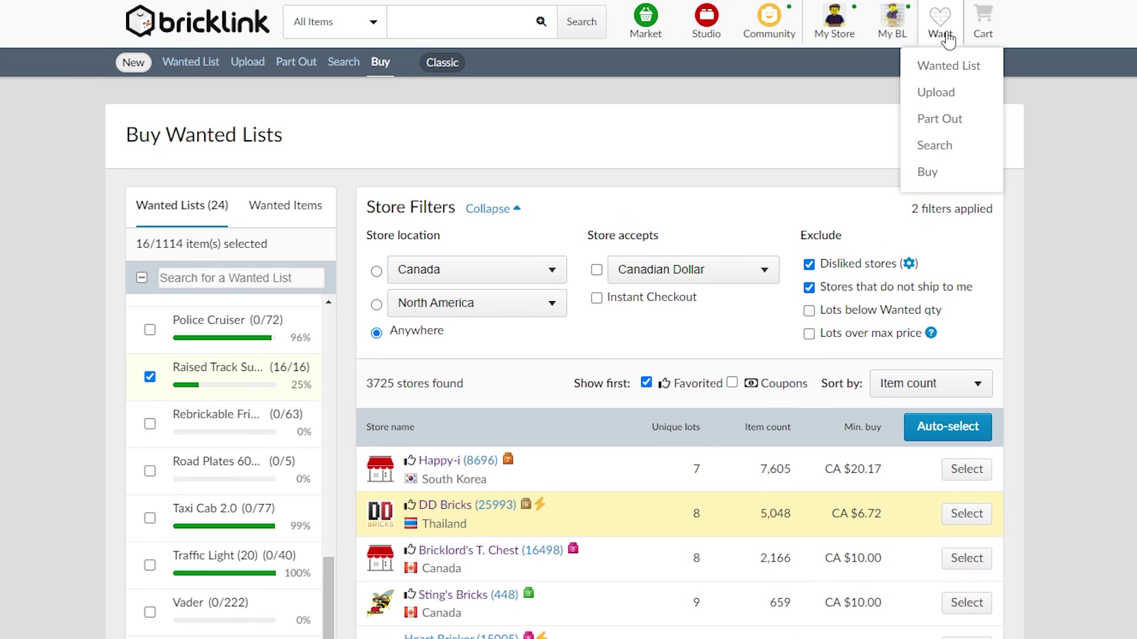
left_click(940, 66)
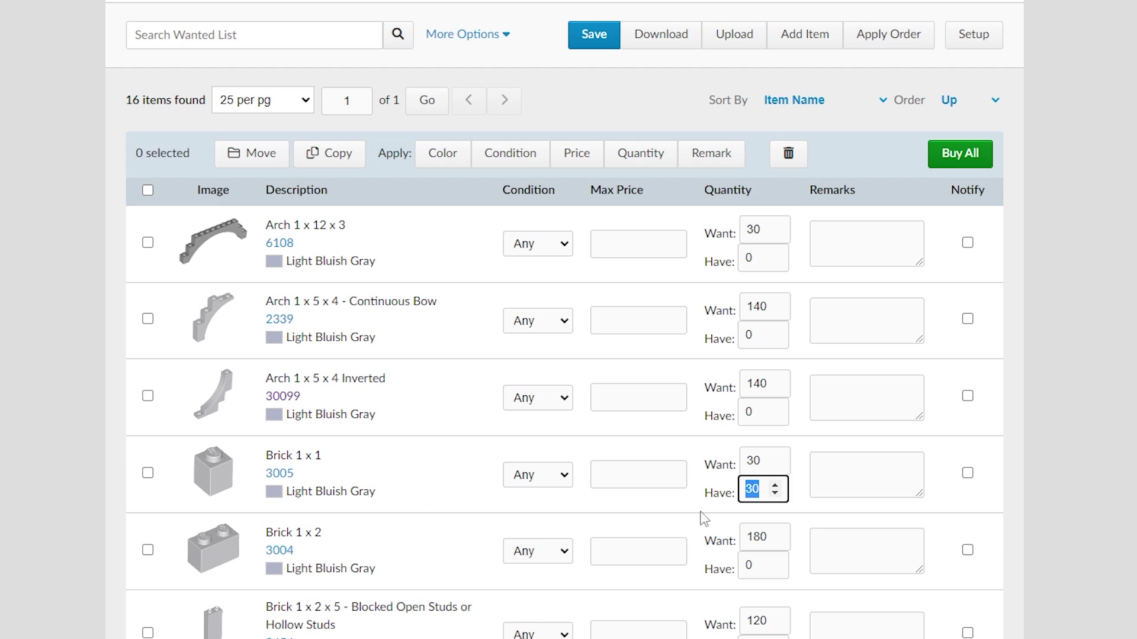
type("30")
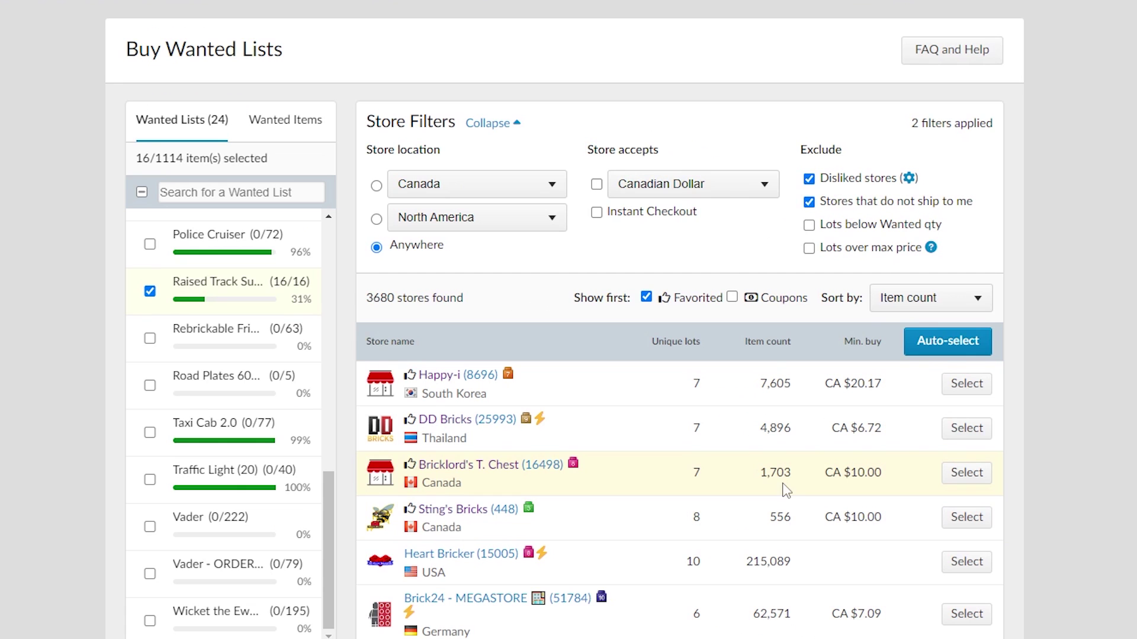
left_click(971, 473)
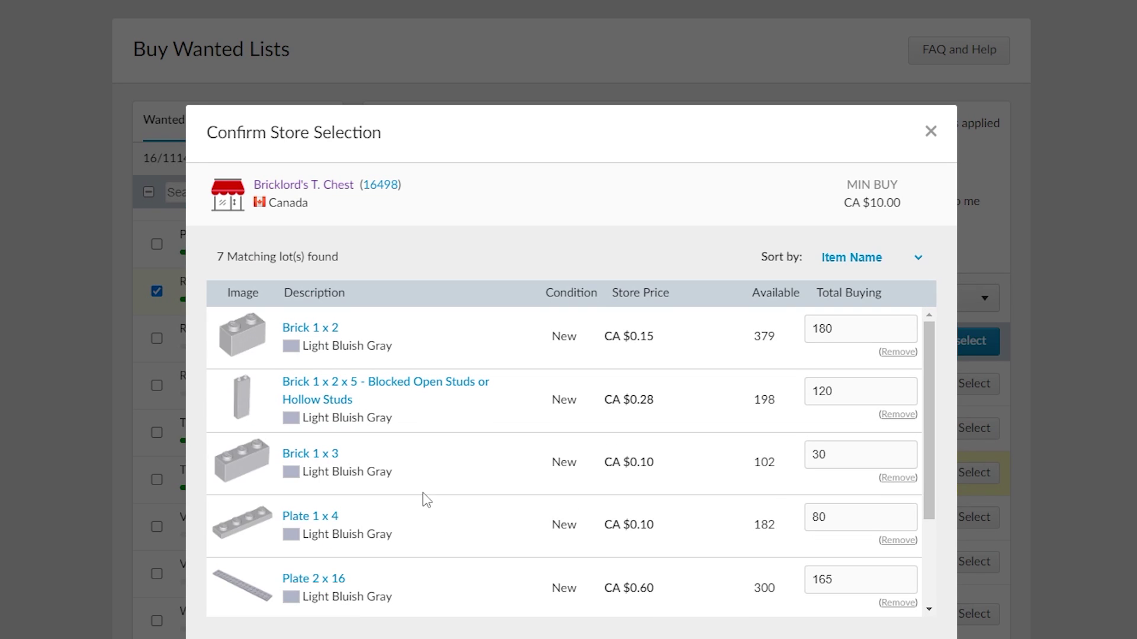
left_click_drag(653, 462, 610, 472)
left_click_drag(661, 407, 303, 408)
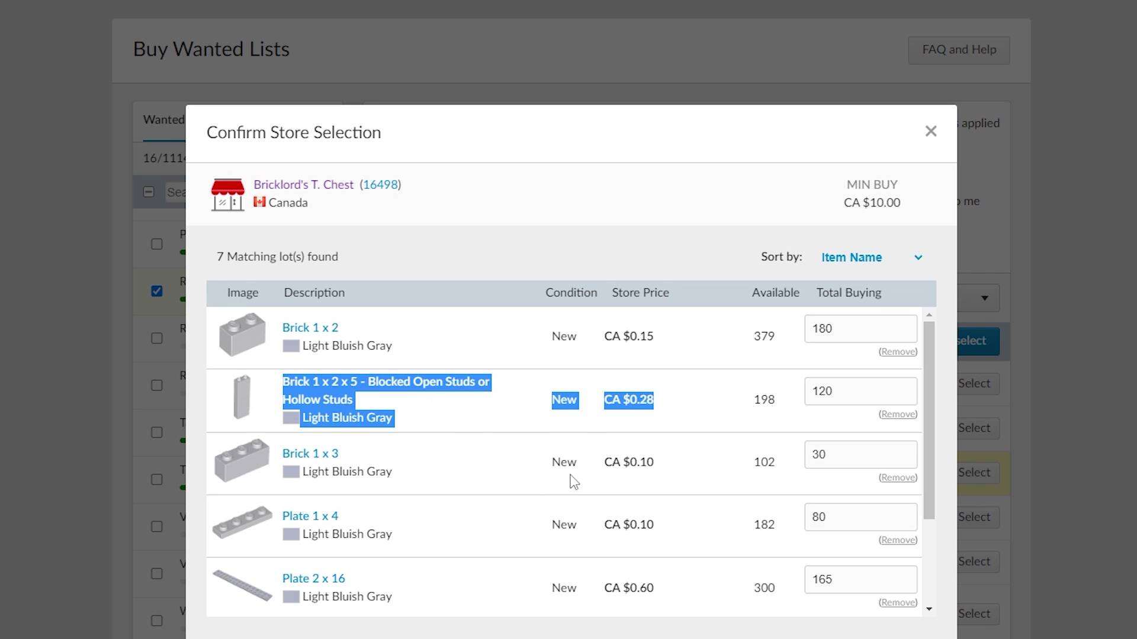
left_click(944, 129)
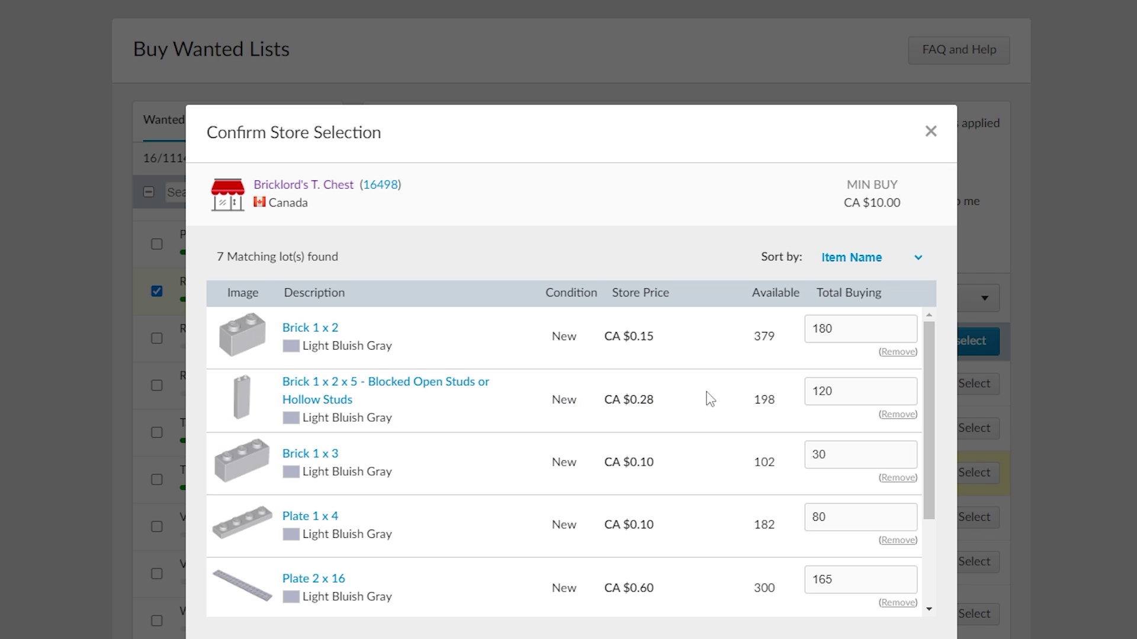
left_click(929, 135)
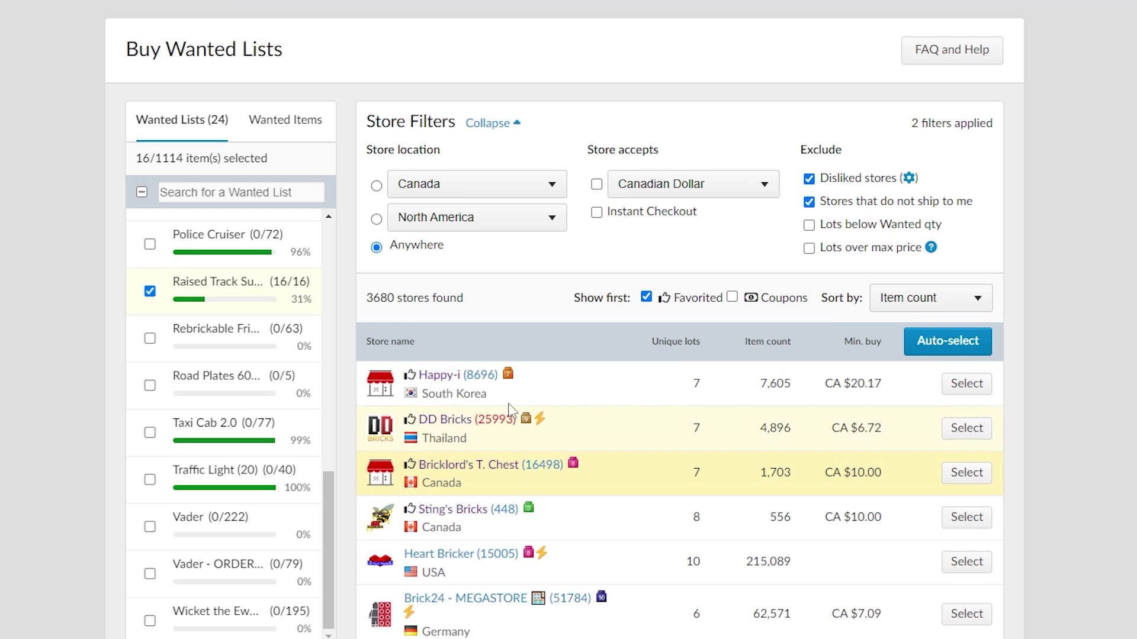
left_click(966, 428)
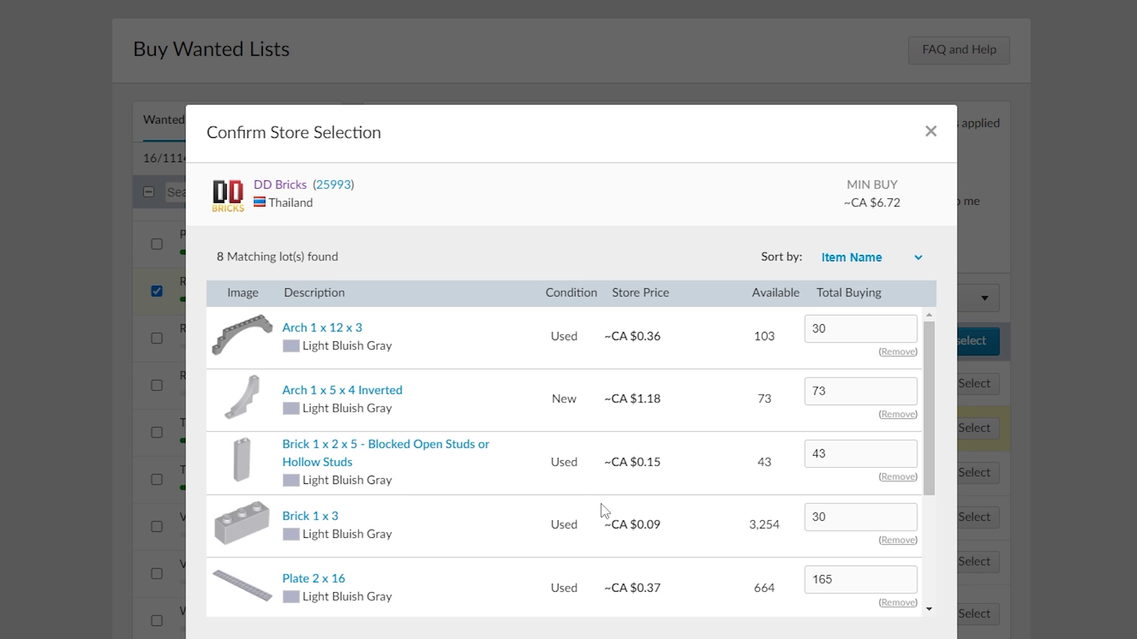
left_click_drag(672, 465, 274, 438)
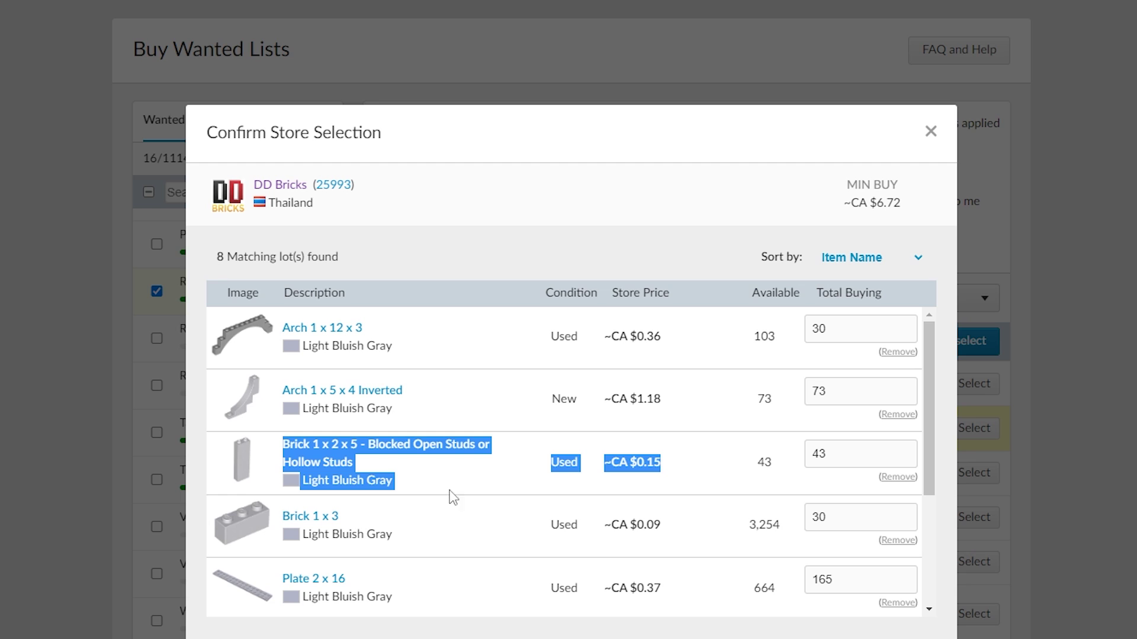
scroll(693, 521, "down", 2)
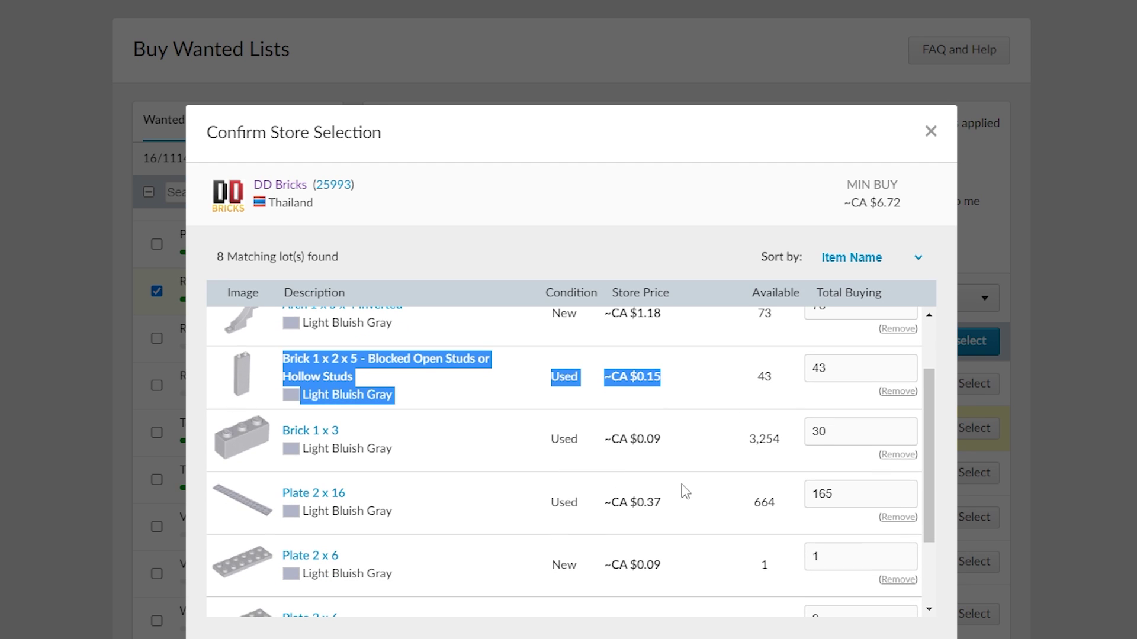
left_click_drag(667, 456, 539, 450)
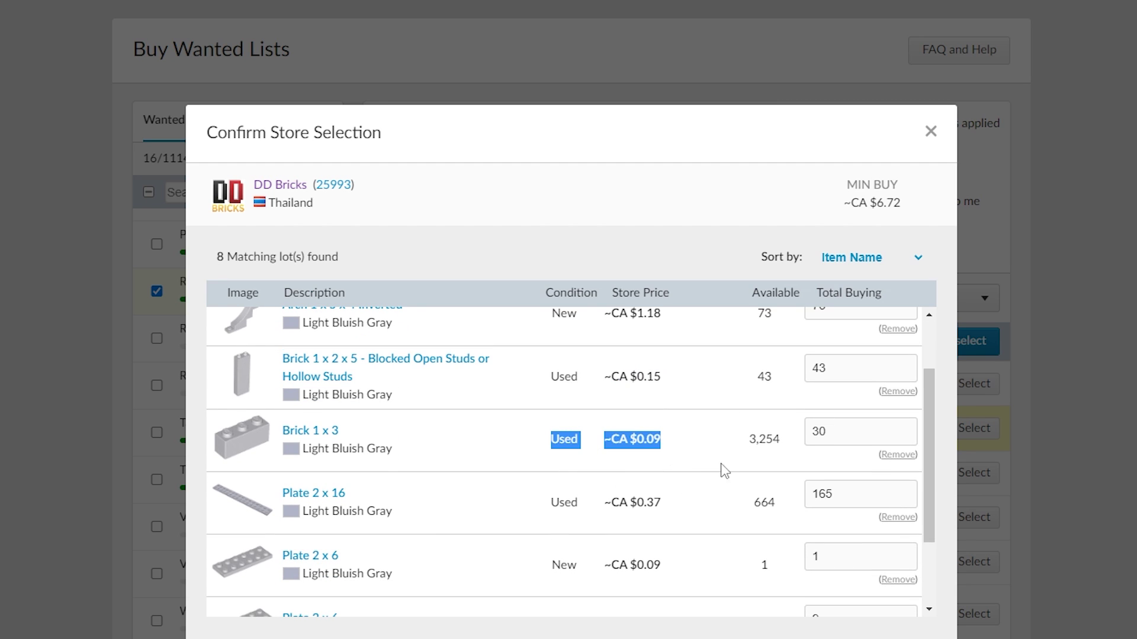
scroll(690, 468, "down", 2)
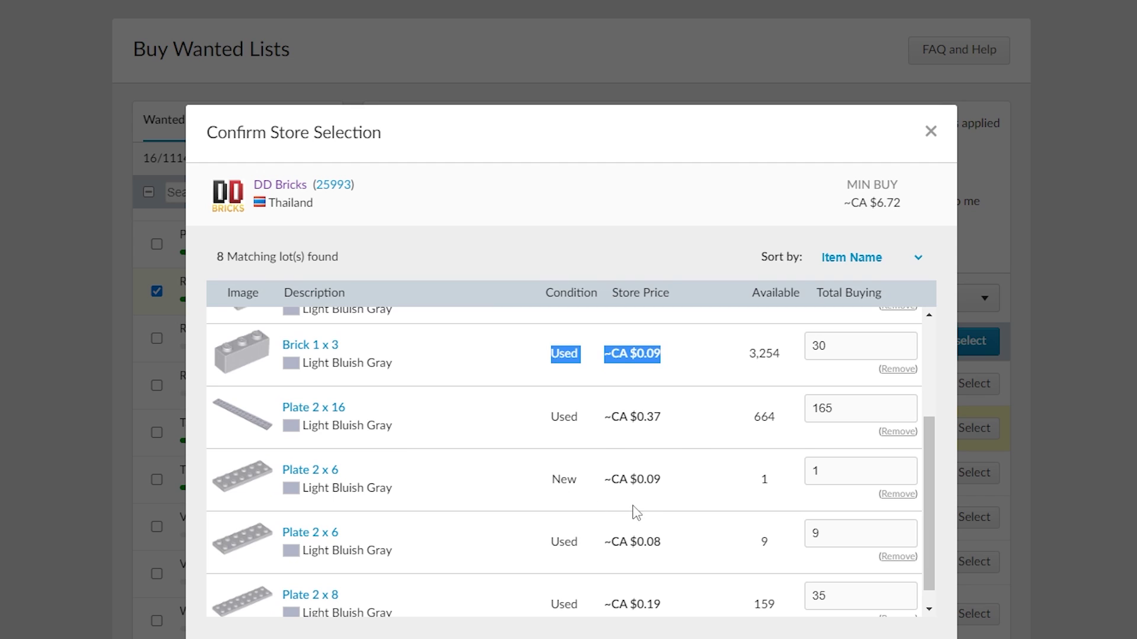
scroll(656, 524, "down", 1)
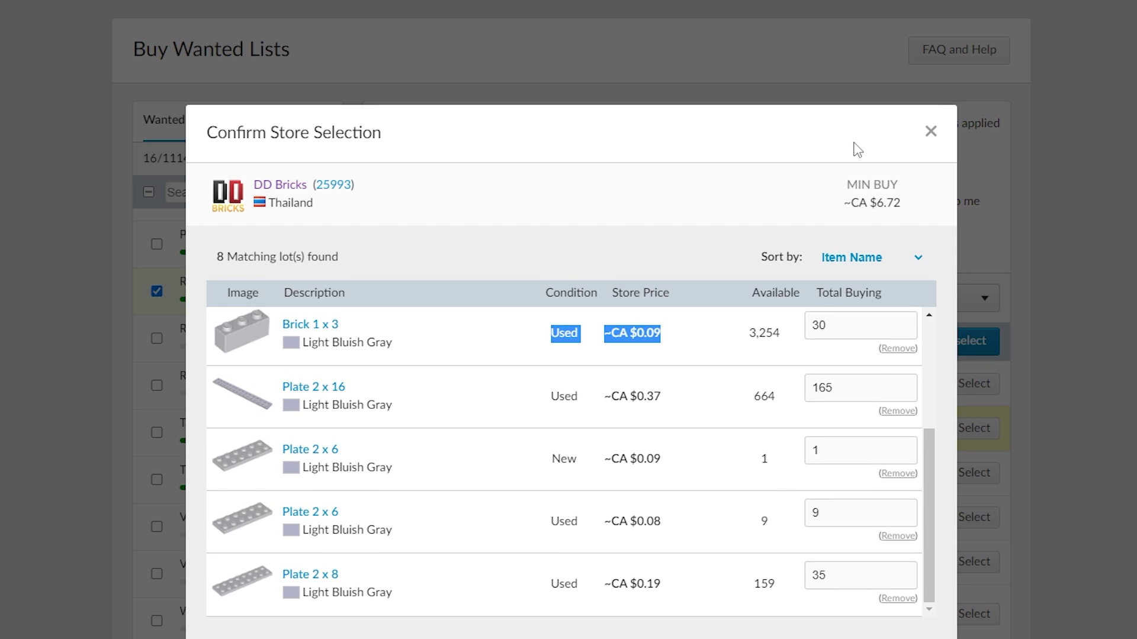
left_click(931, 131)
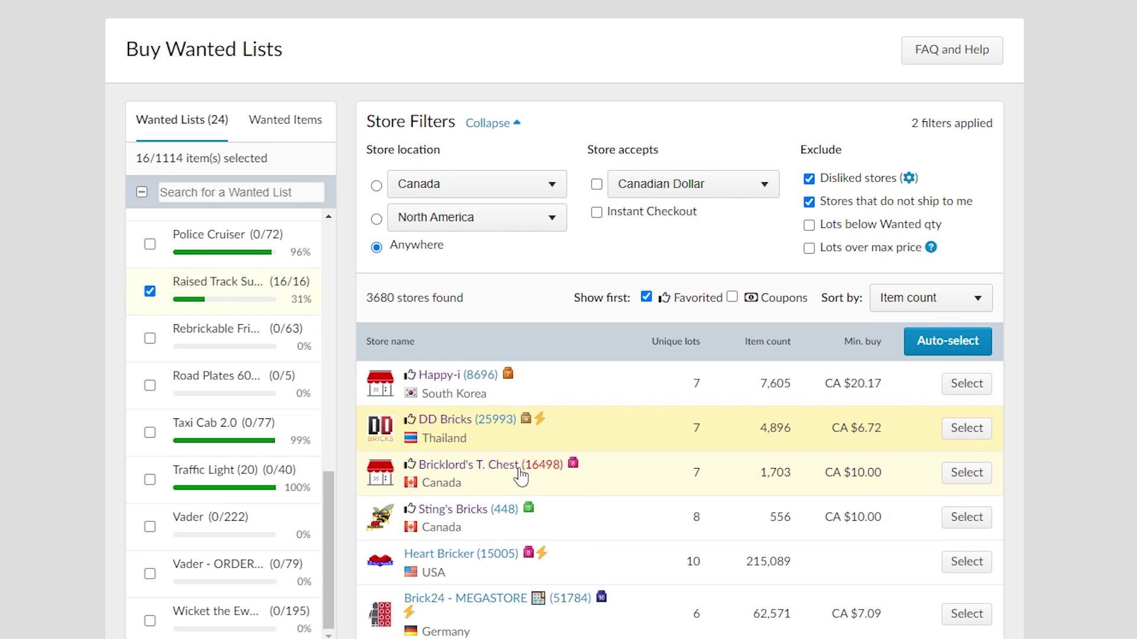
left_click(955, 474)
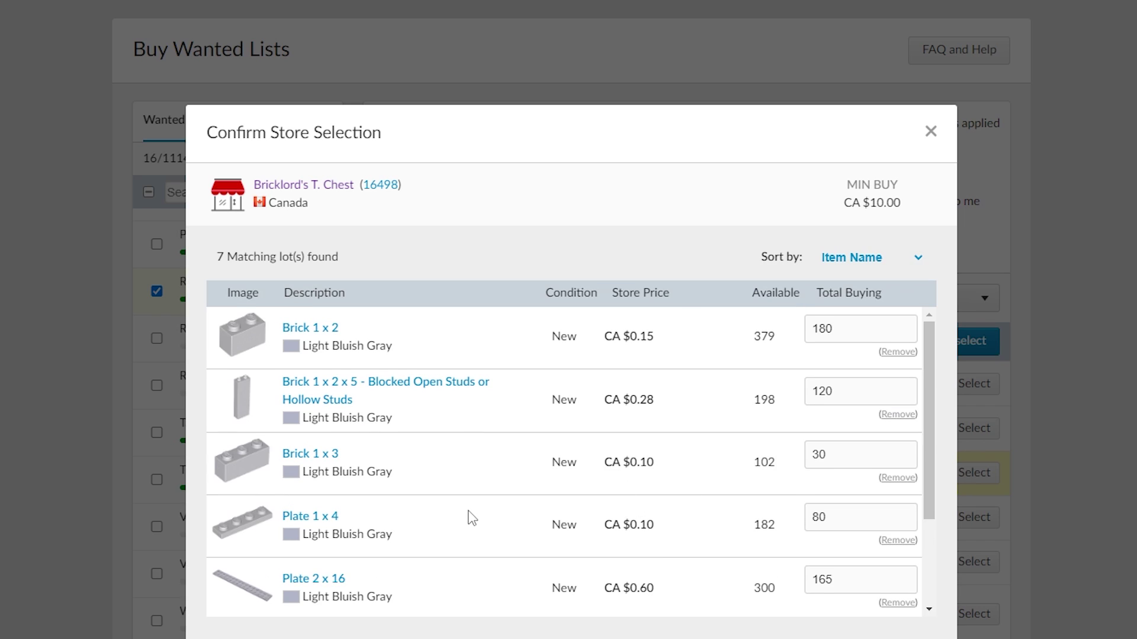
scroll(471, 518, "down", 3)
scroll(444, 548, "up", 2)
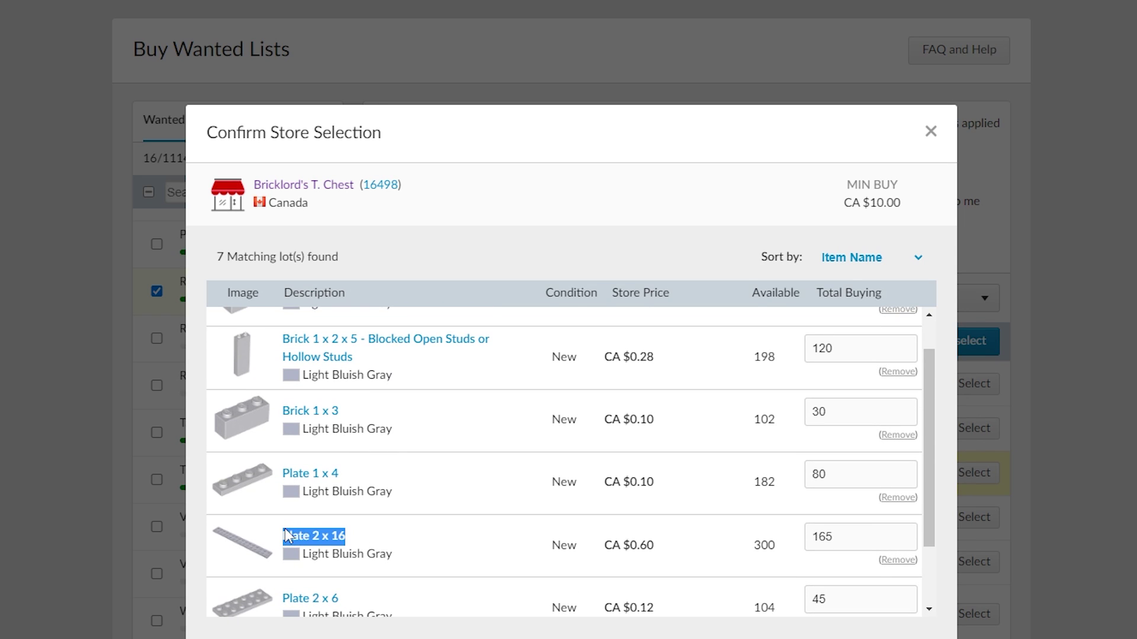
left_click_drag(659, 547, 599, 531)
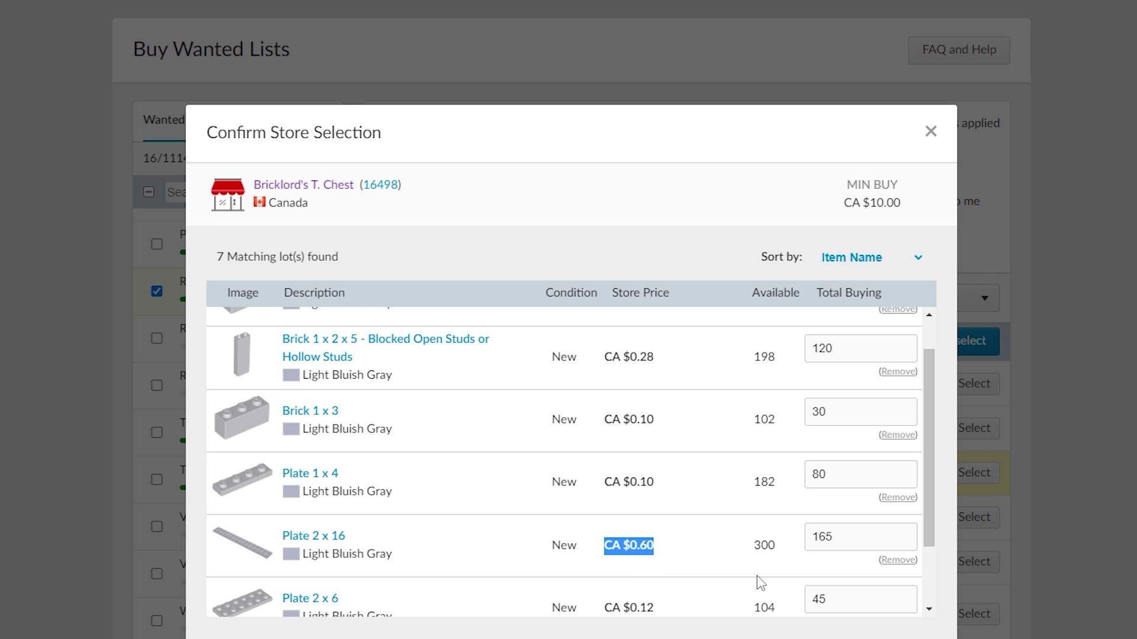
left_click(1128, 288)
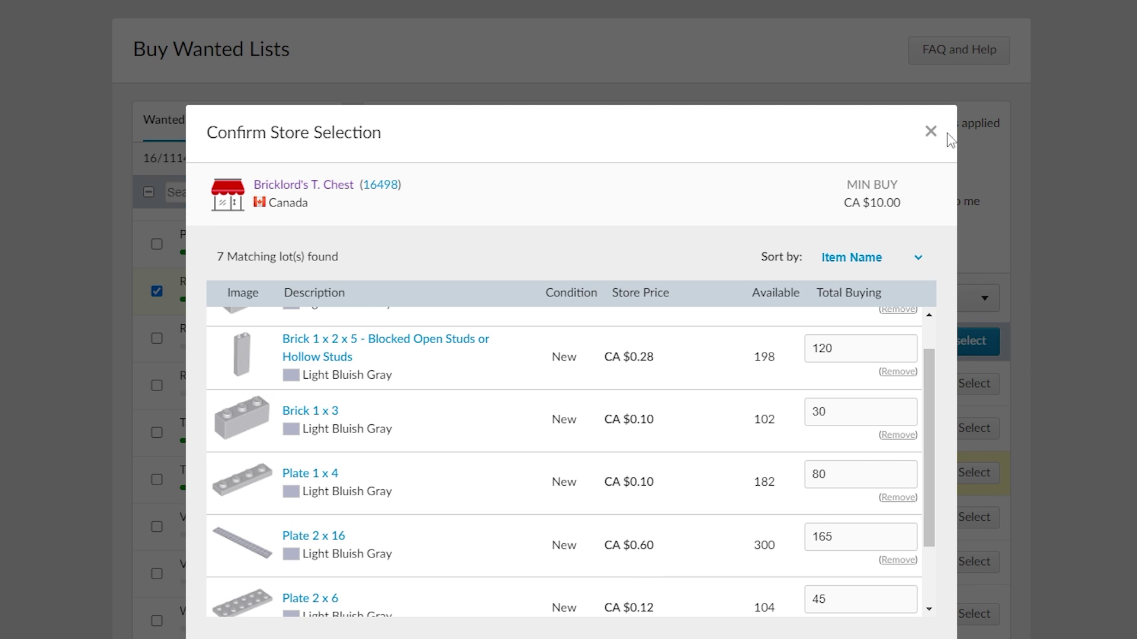
left_click(931, 131)
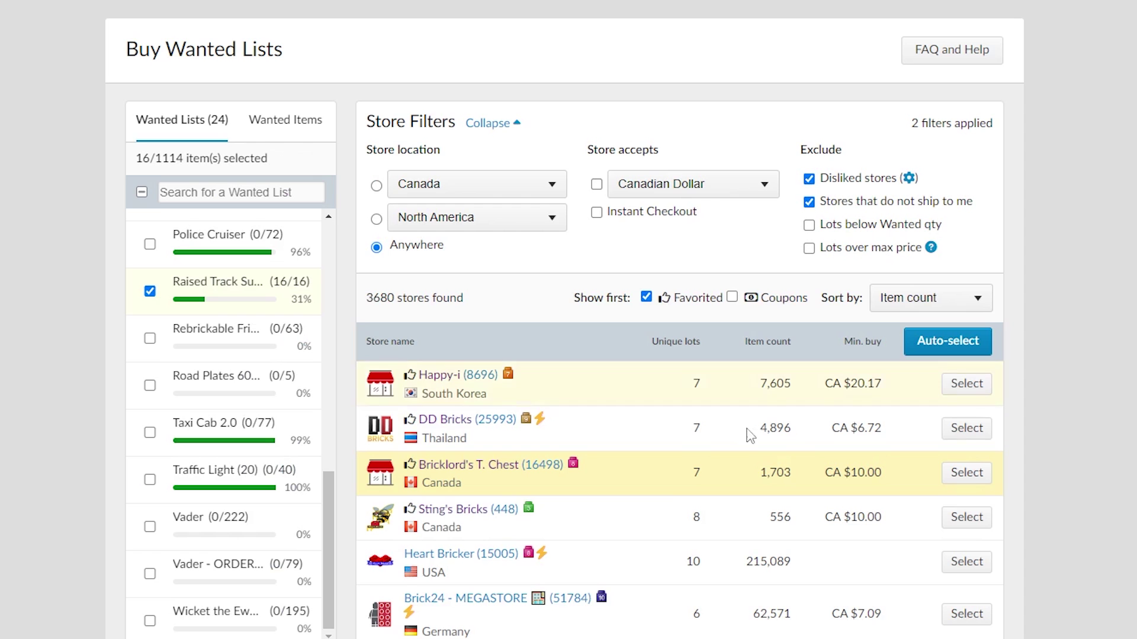
left_click(966, 427)
scroll(523, 513, "down", 3)
left_click_drag(365, 396, 307, 379)
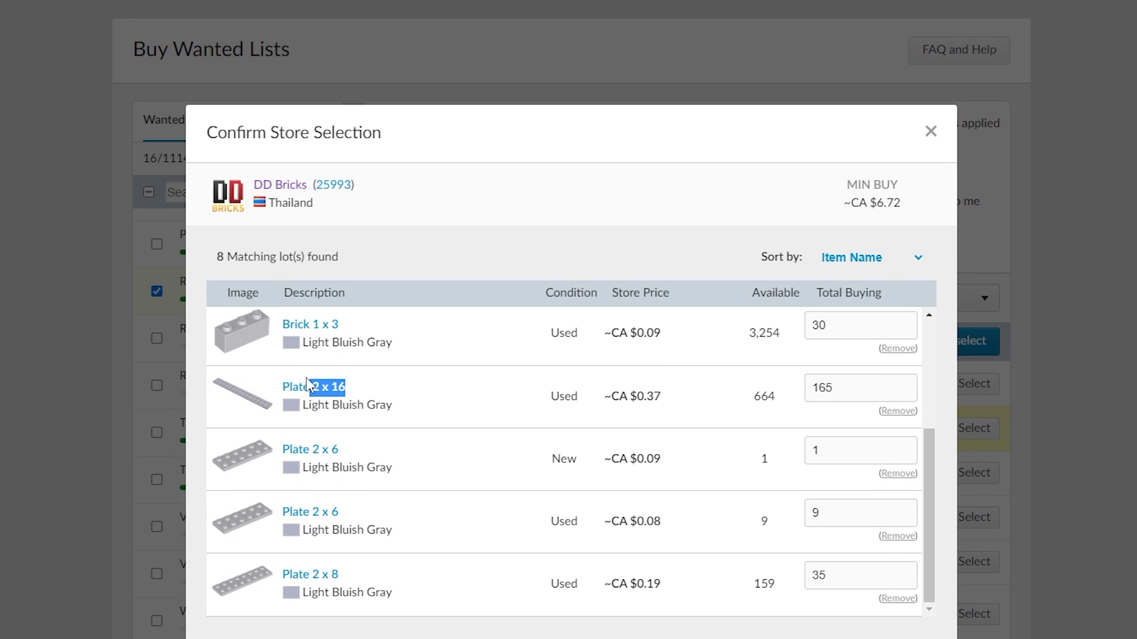
left_click_drag(665, 396, 586, 401)
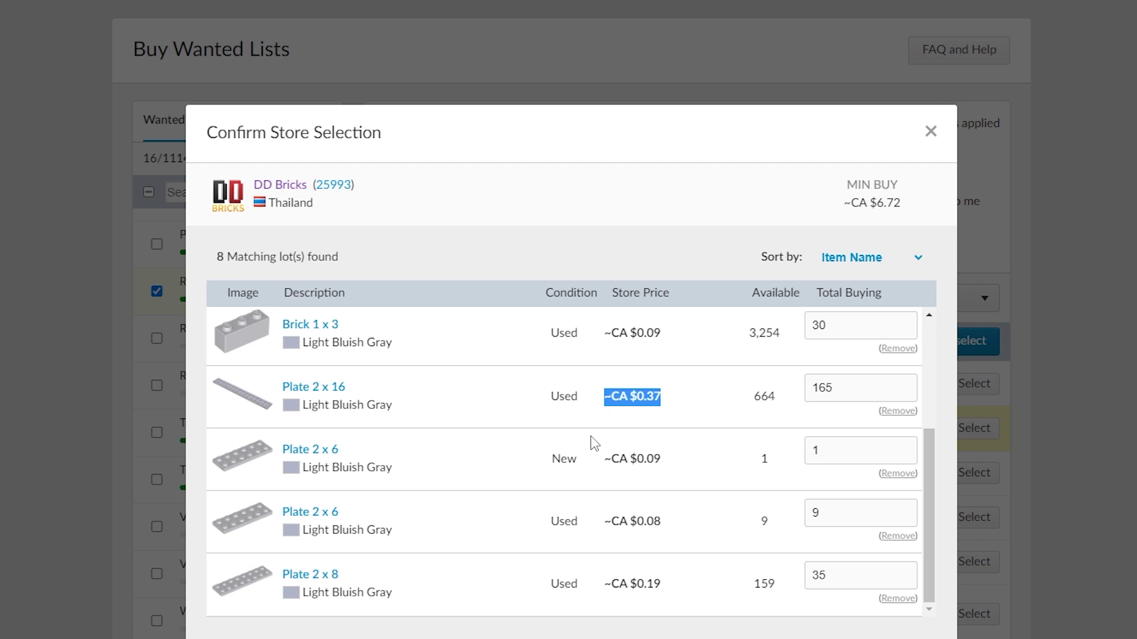
scroll(619, 457, "up", 3)
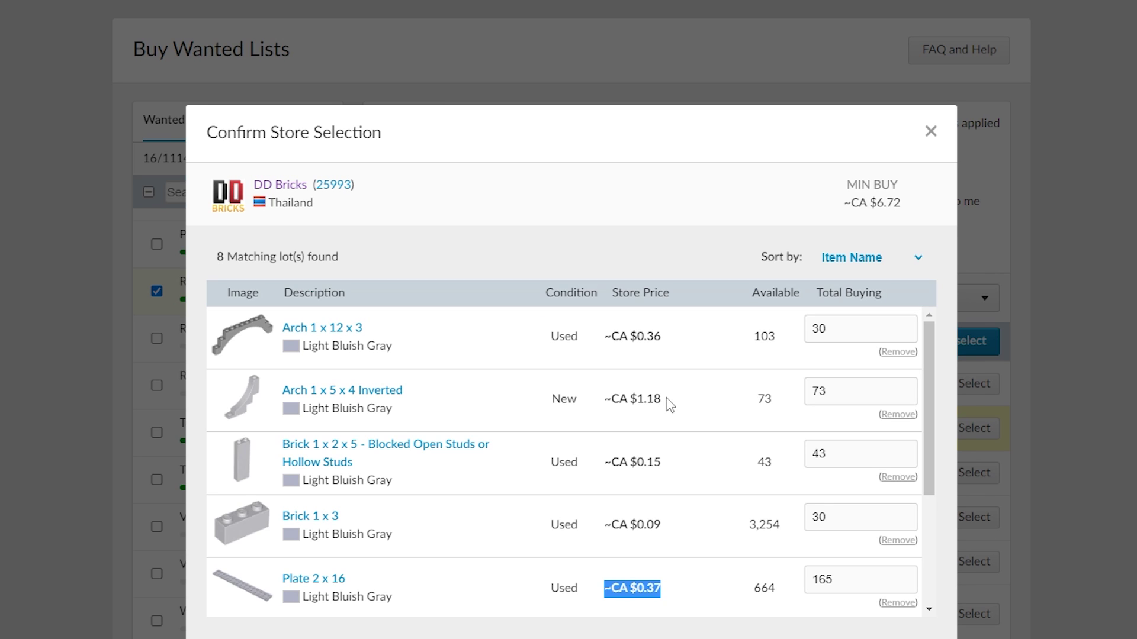
left_click_drag(669, 404, 594, 406)
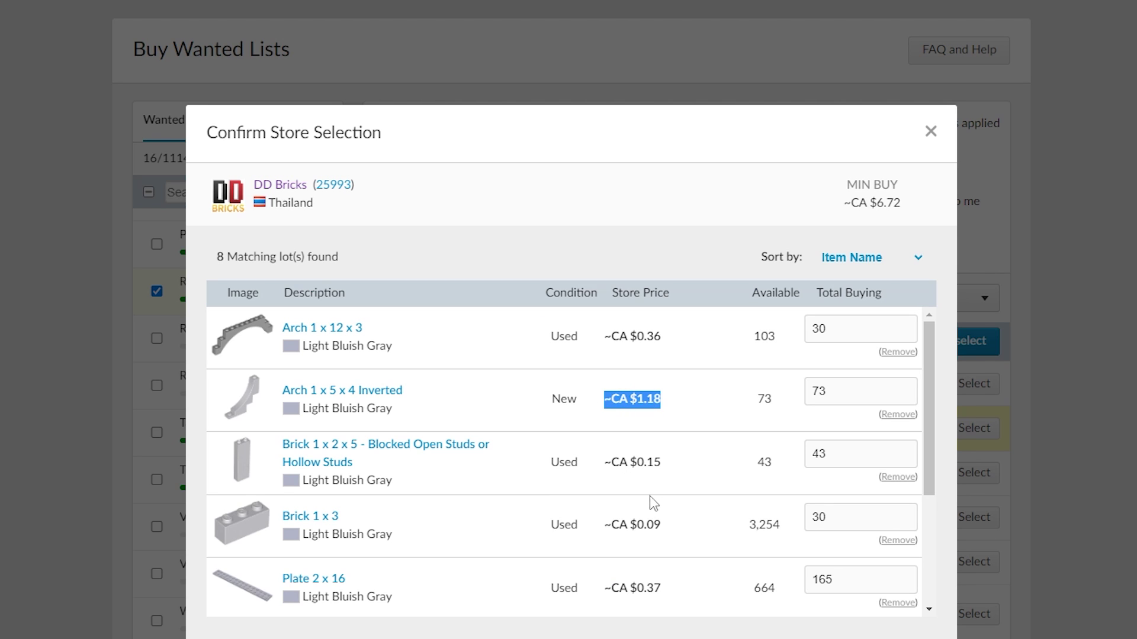
scroll(657, 516, "down", 3)
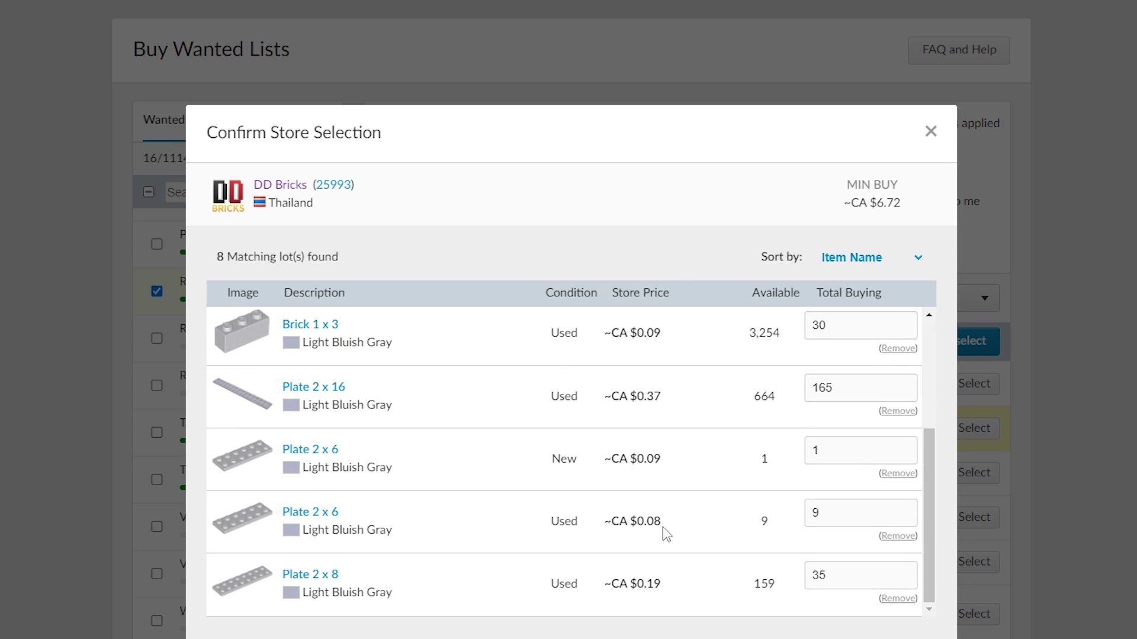
left_click(930, 131)
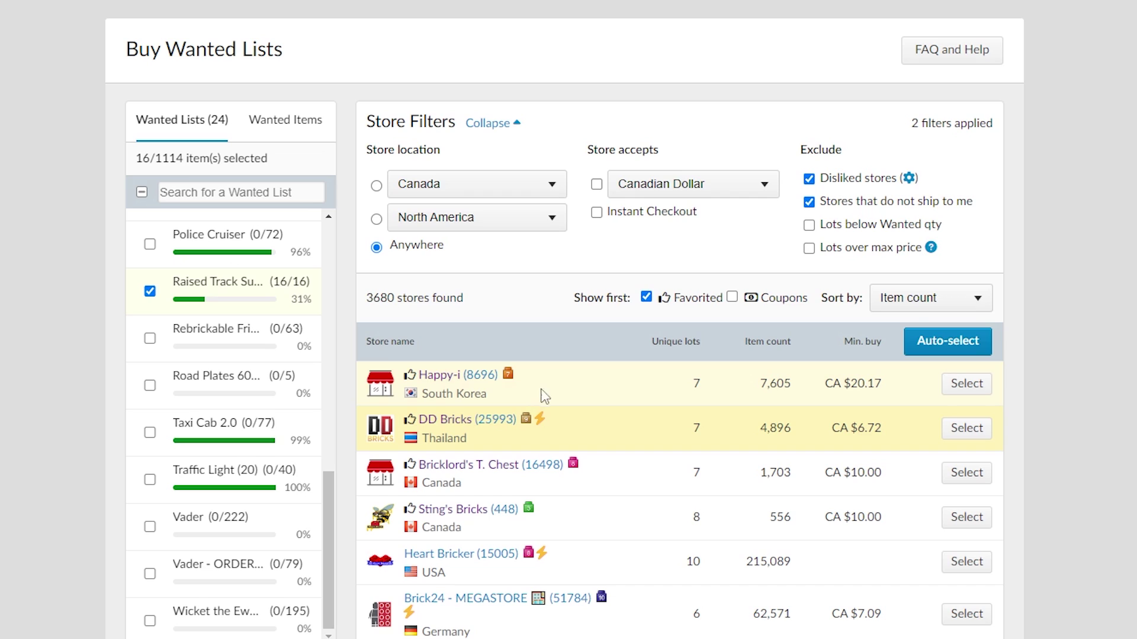
Step: Review Happy-i's matching lots, highlighting the arch and Plate 2 x 16 prices, then close it
left_click(965, 385)
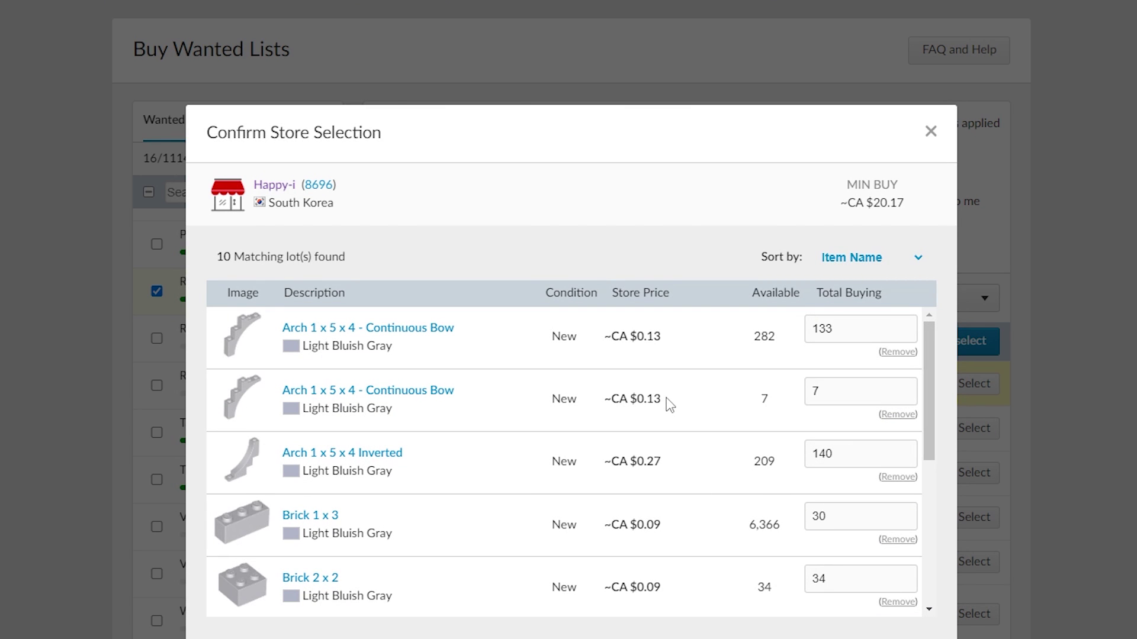
left_click_drag(670, 400, 605, 397)
left_click_drag(662, 461, 604, 462)
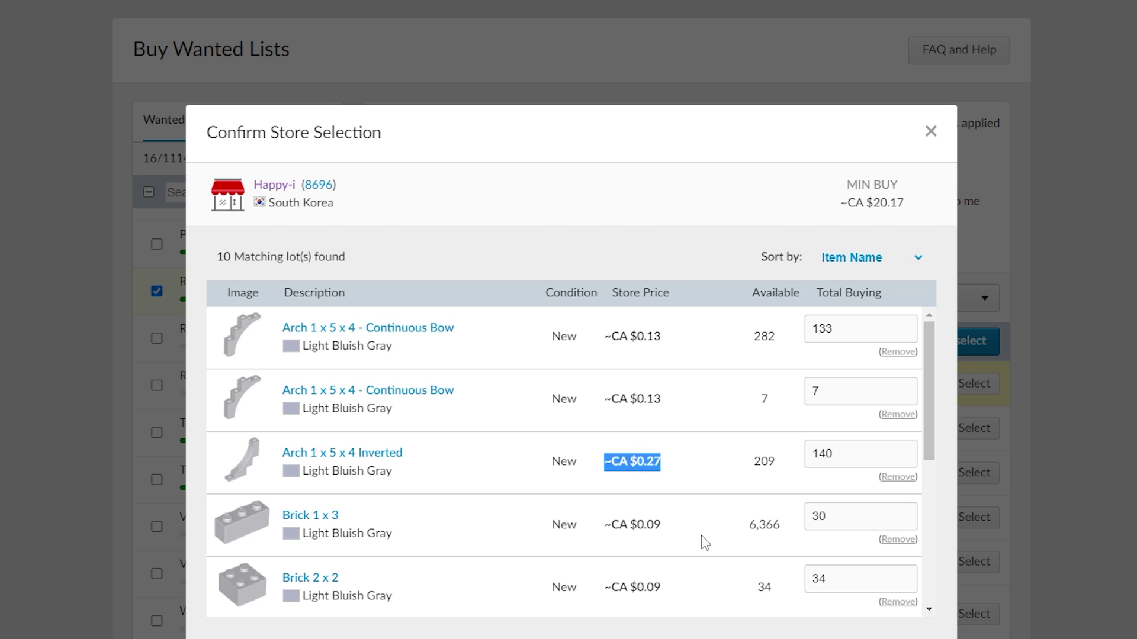
scroll(630, 557, "down", 5)
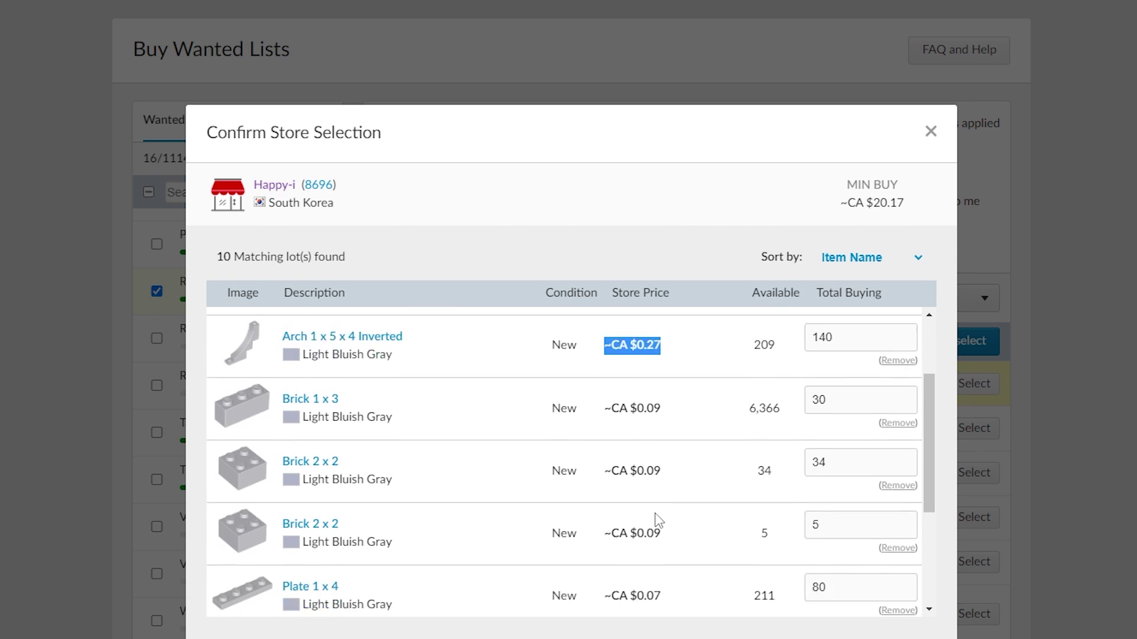
scroll(662, 521, "down", 2)
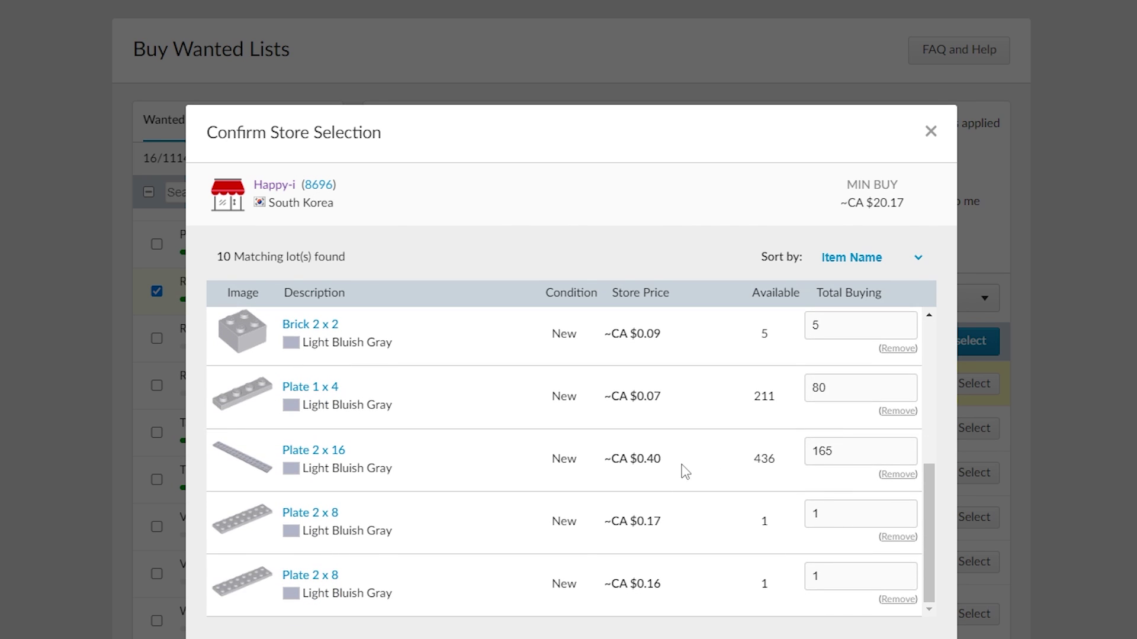
left_click_drag(680, 472, 623, 443)
left_click(821, 481)
left_click(930, 131)
Step: Review DD Bricks' matching lots, noting Plate 2 x 16's used condition and price, then close it
left_click(974, 428)
scroll(695, 547, "down", 2)
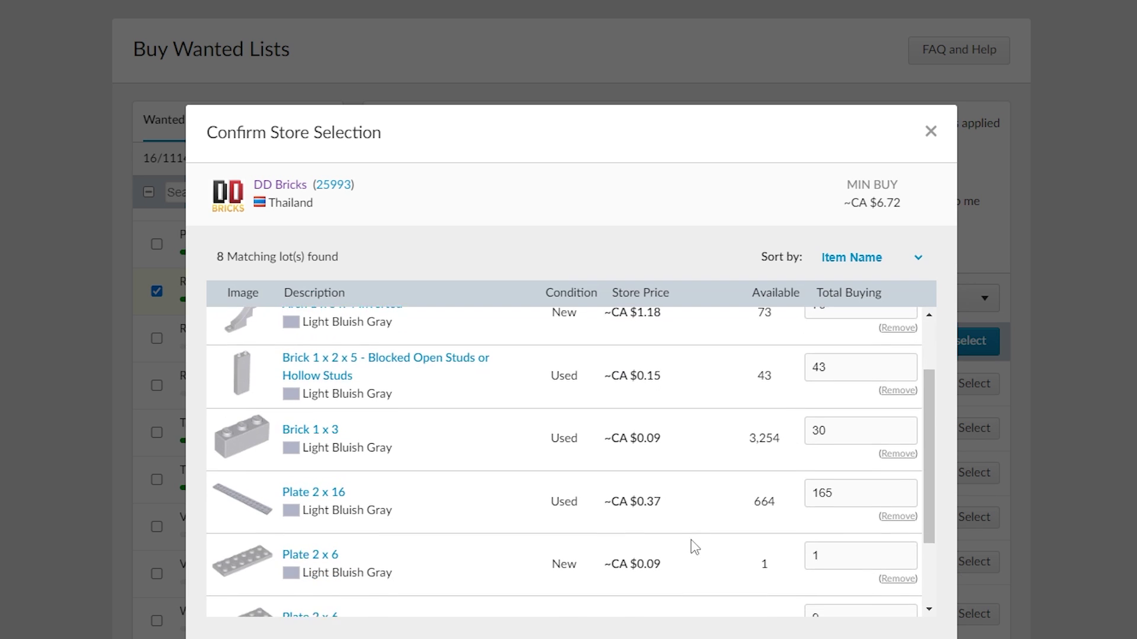
scroll(695, 547, "down", 1)
left_click_drag(627, 403, 536, 420)
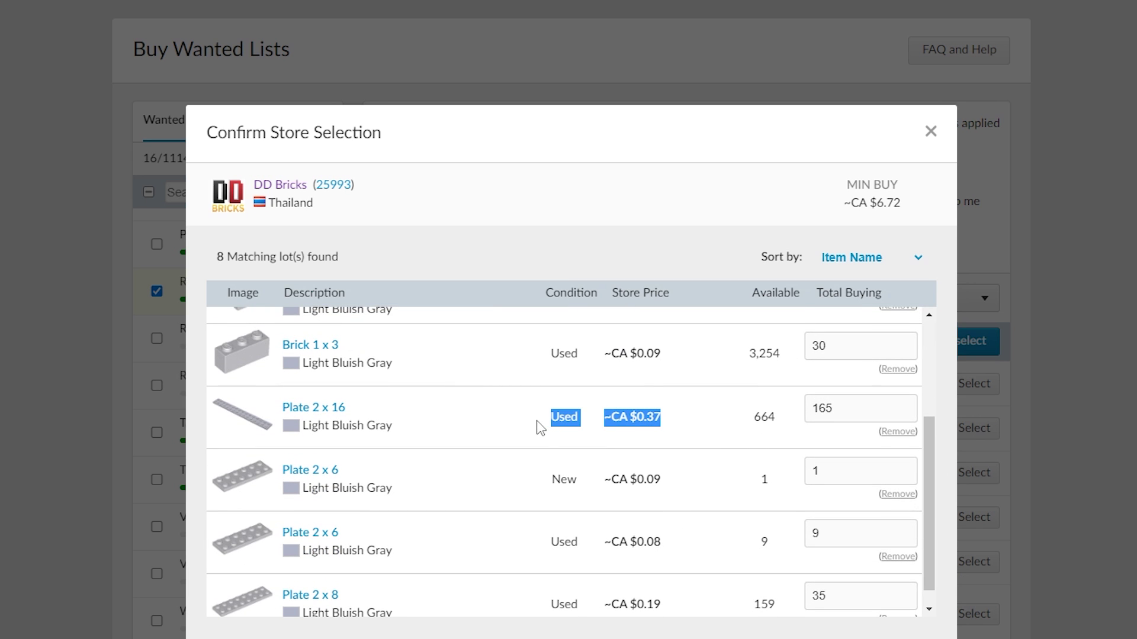
scroll(602, 519, "down", 1)
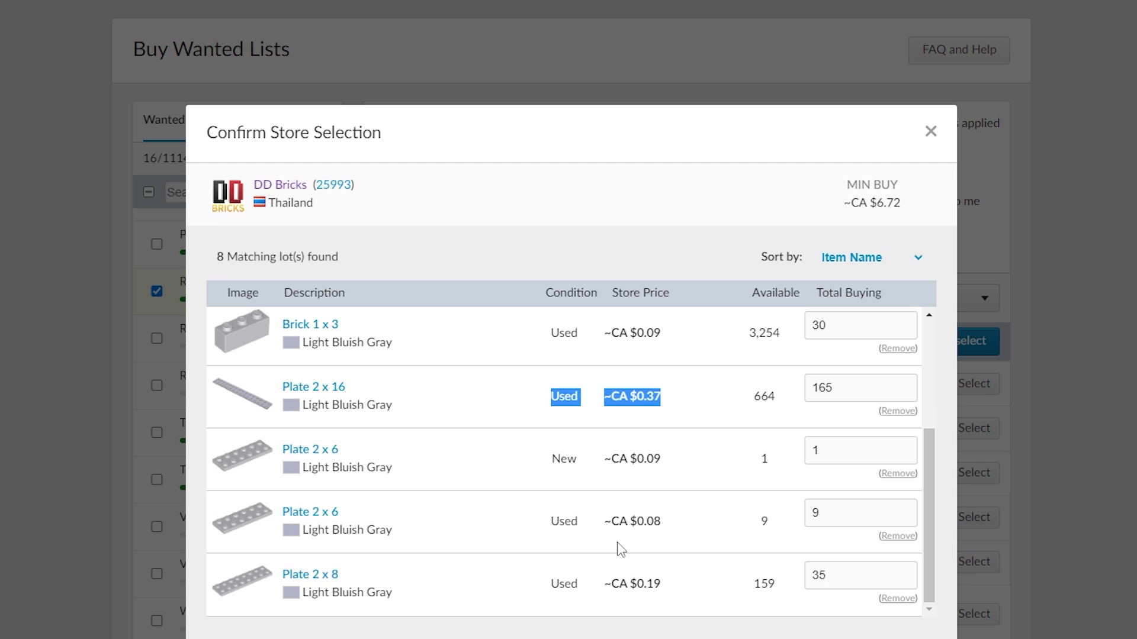
scroll(642, 518, "up", 3)
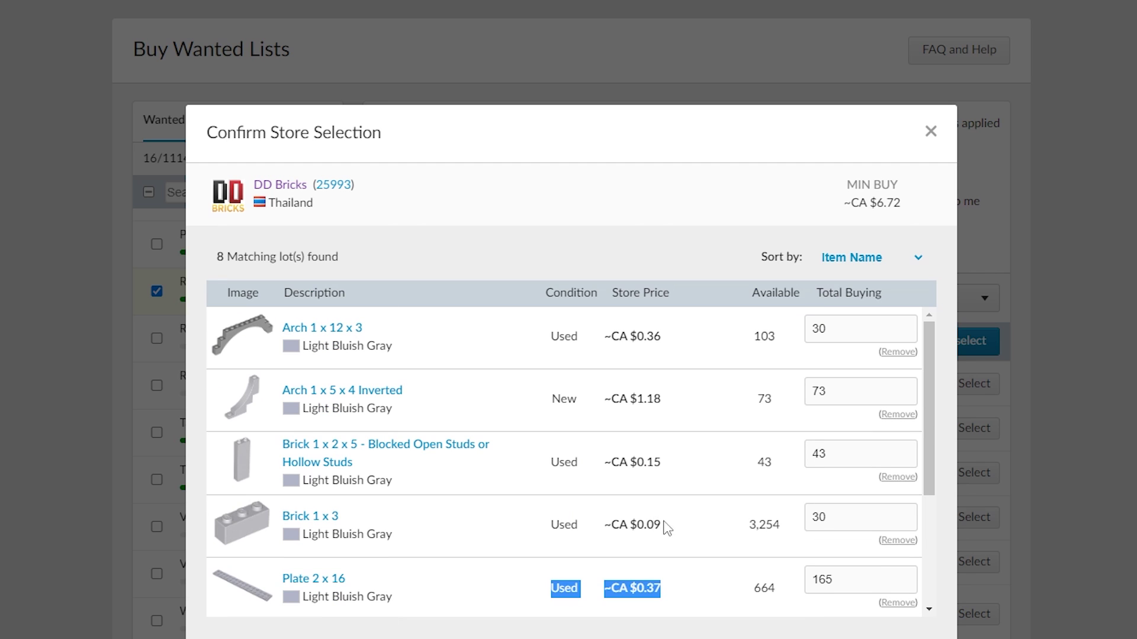
left_click(931, 133)
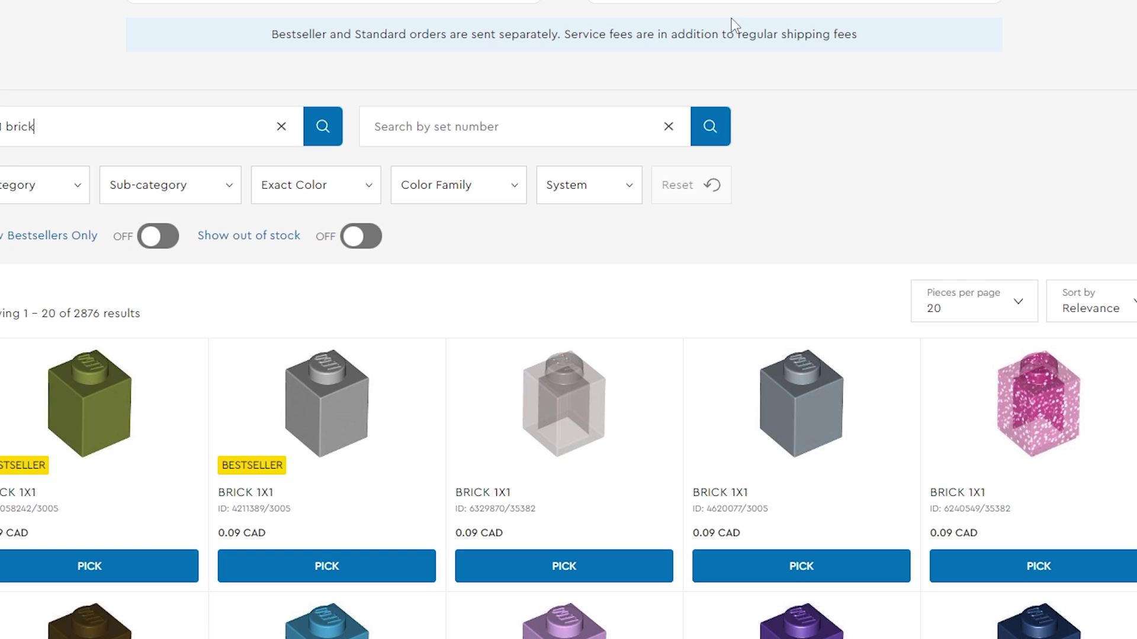
scroll(792, 319, "down", 5)
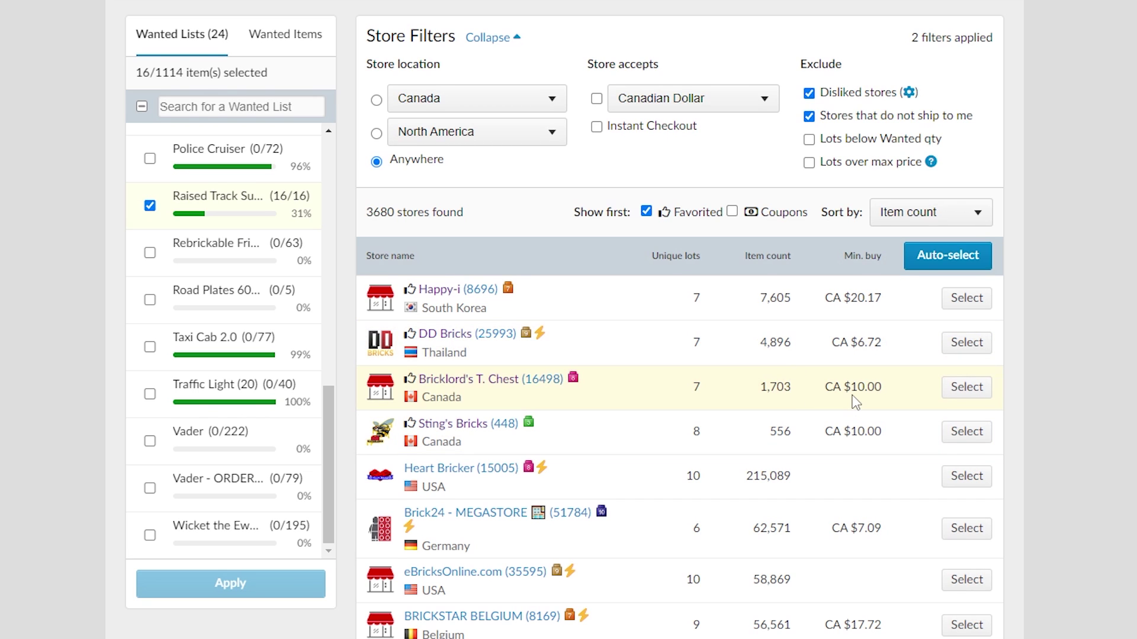
scroll(855, 402, "up", 3)
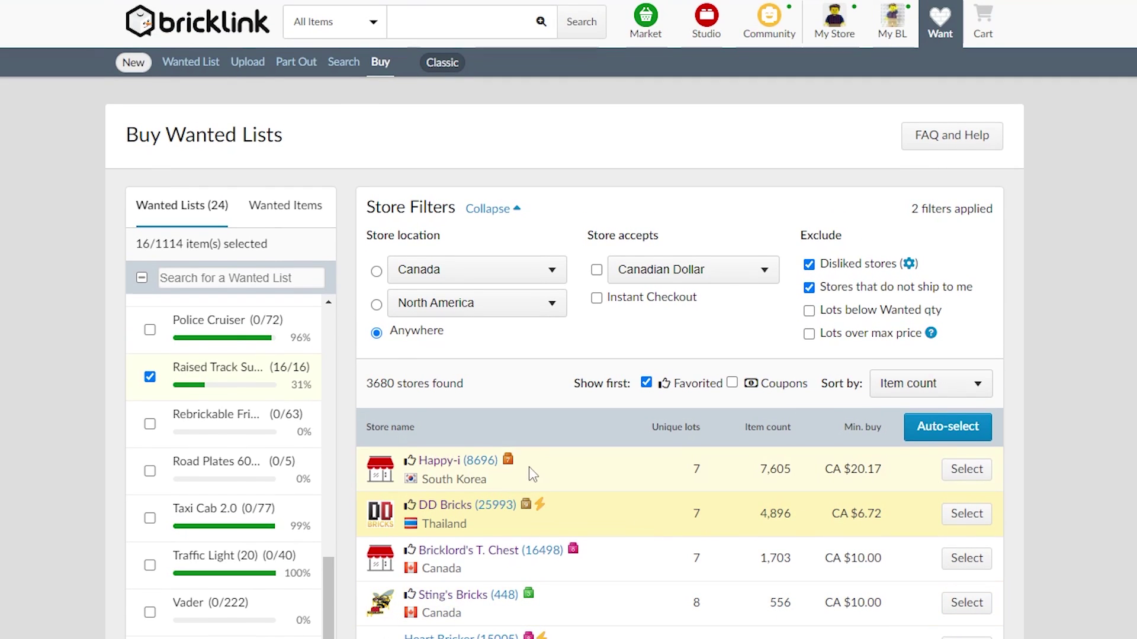
scroll(528, 467, "down", 2)
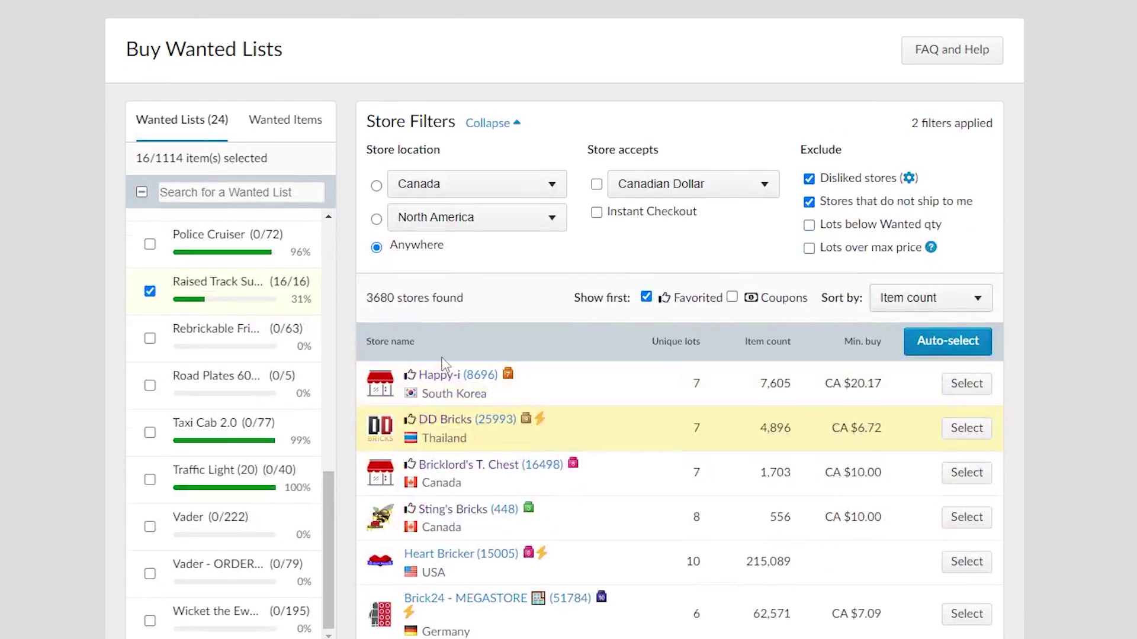
Step: Run Auto-Select Stores to choose the best store combination
left_click(956, 349)
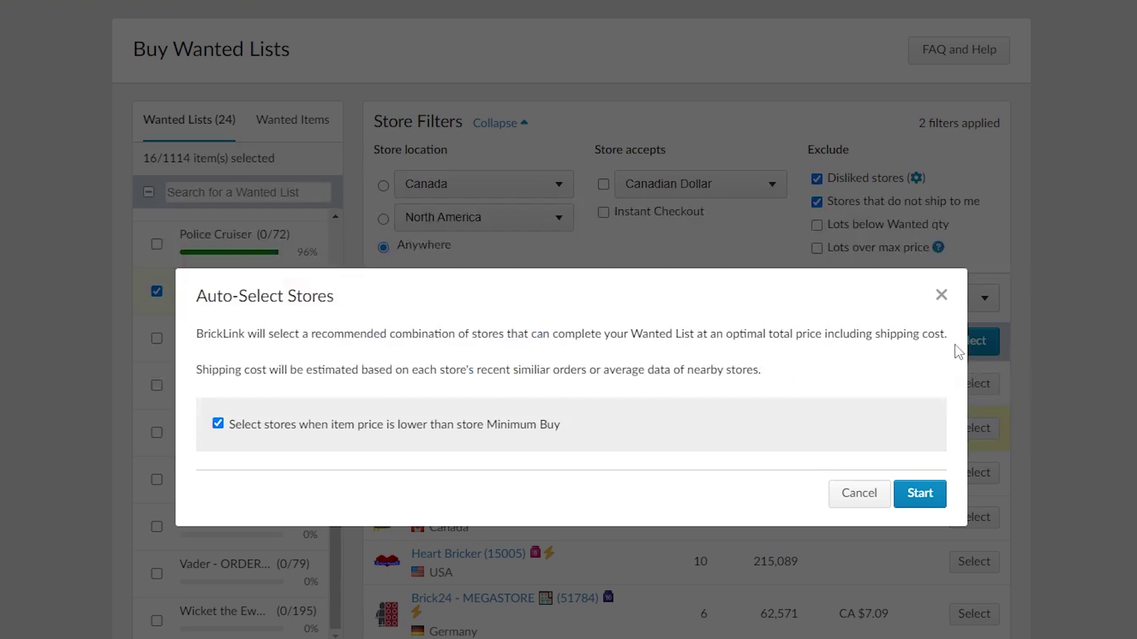
left_click(934, 495)
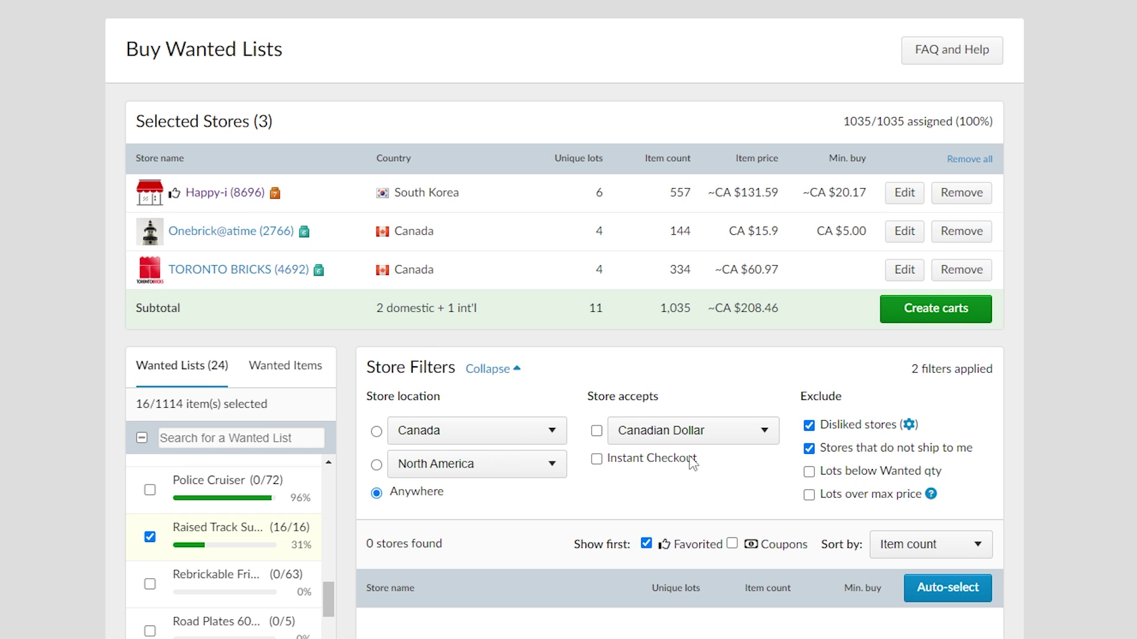
scroll(361, 397, "up", 3)
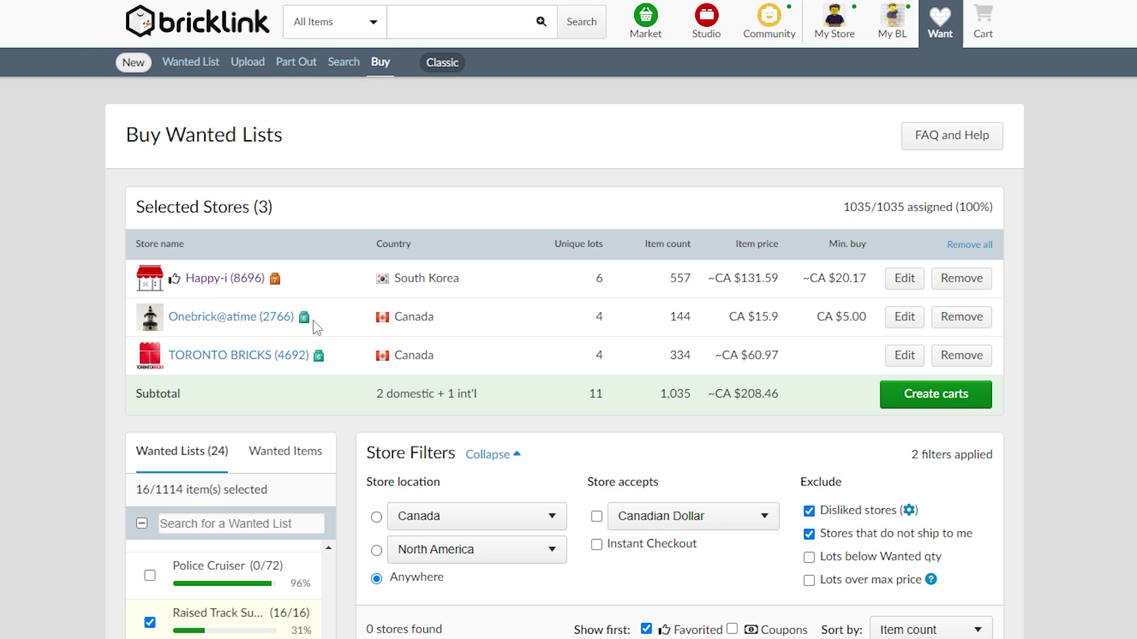
Step: Review the lots assigned to Onebrick@atime and TORONTO BRICKS, then check the subtotal price
left_click_drag(781, 318, 675, 322)
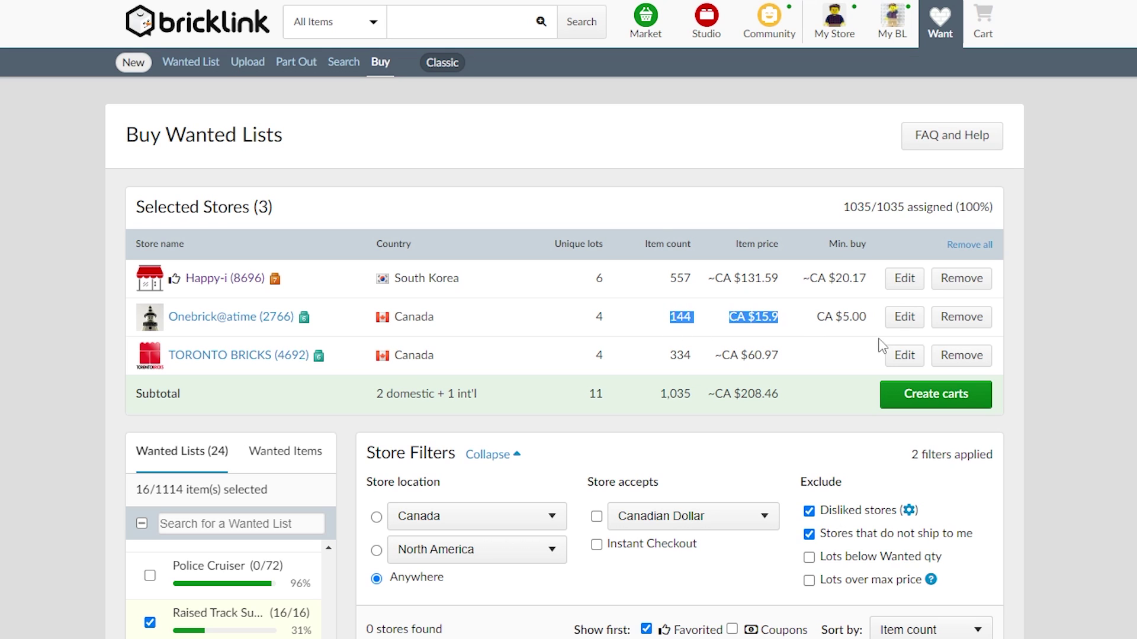
left_click(904, 317)
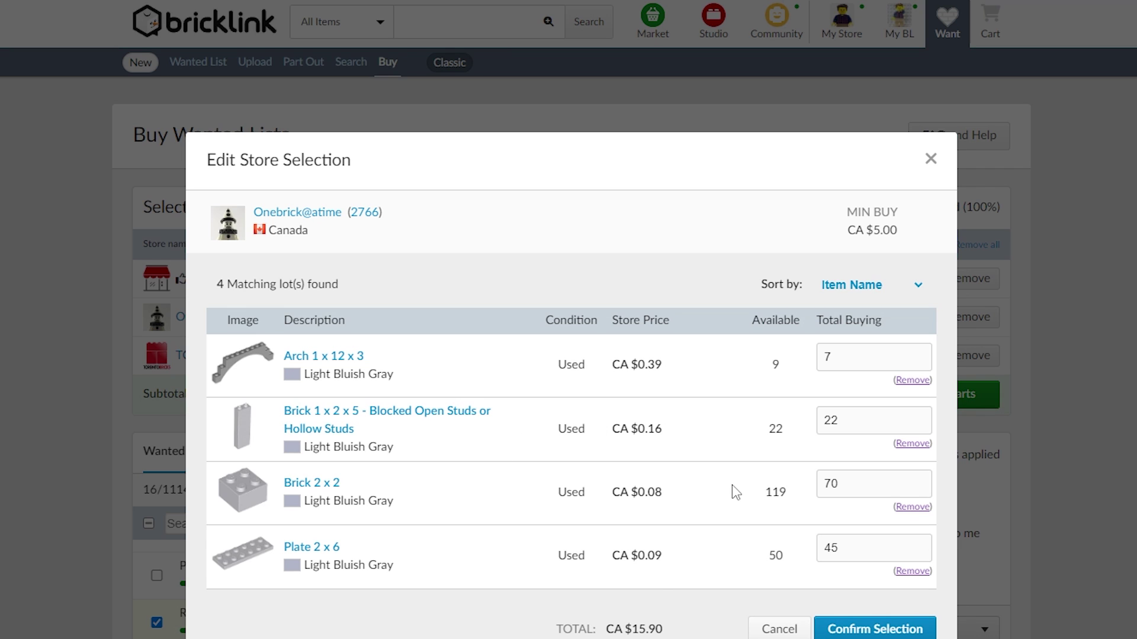
left_click(930, 168)
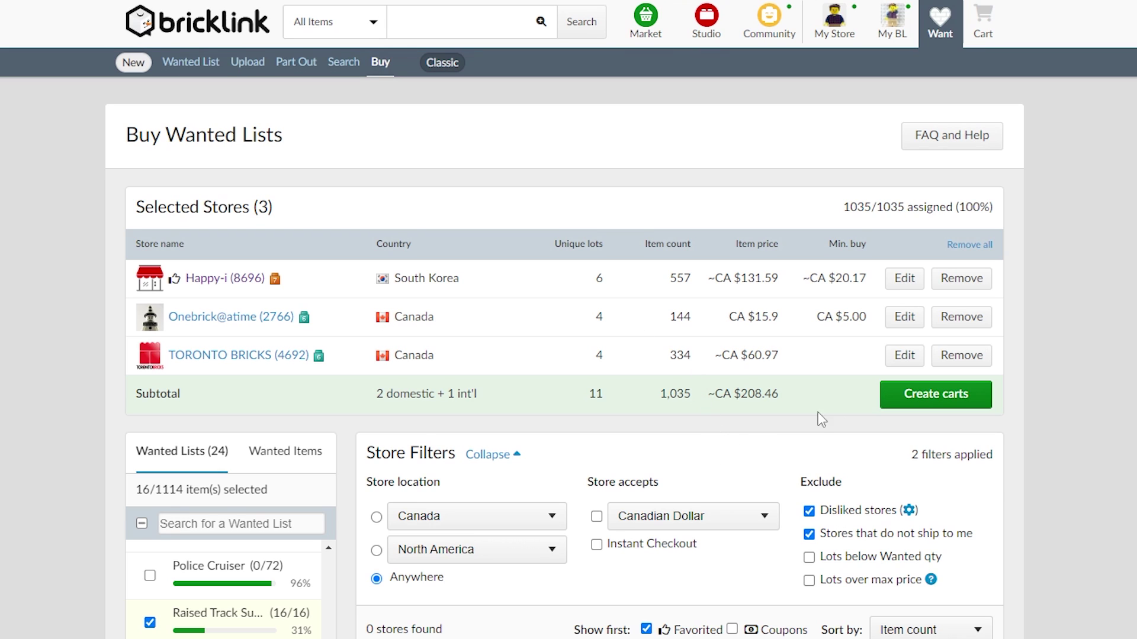
left_click(904, 356)
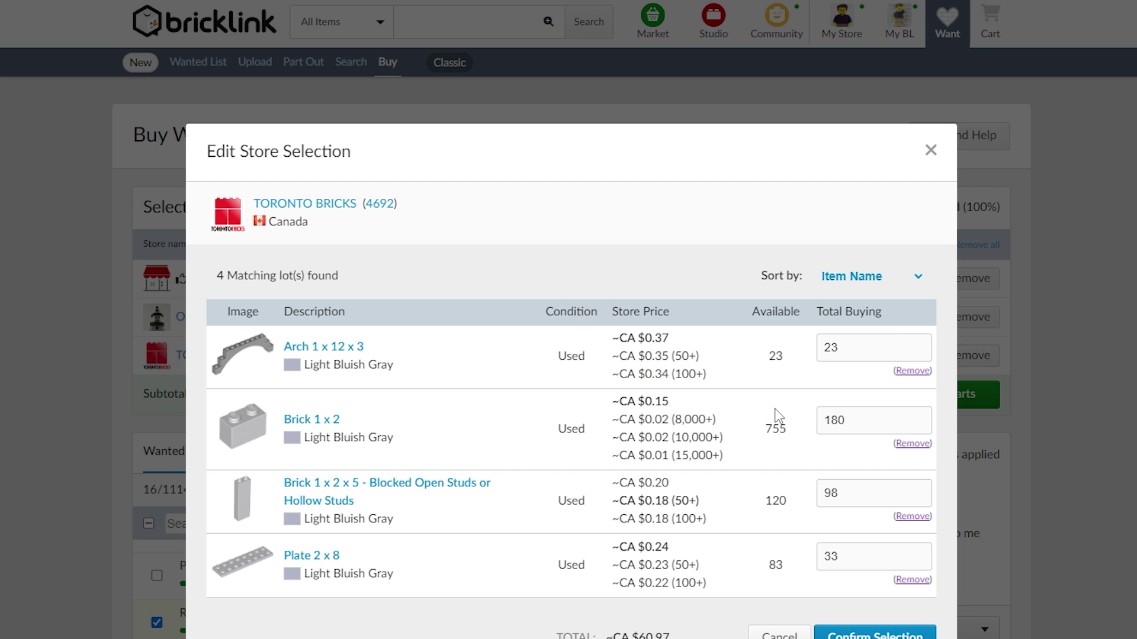
left_click(931, 151)
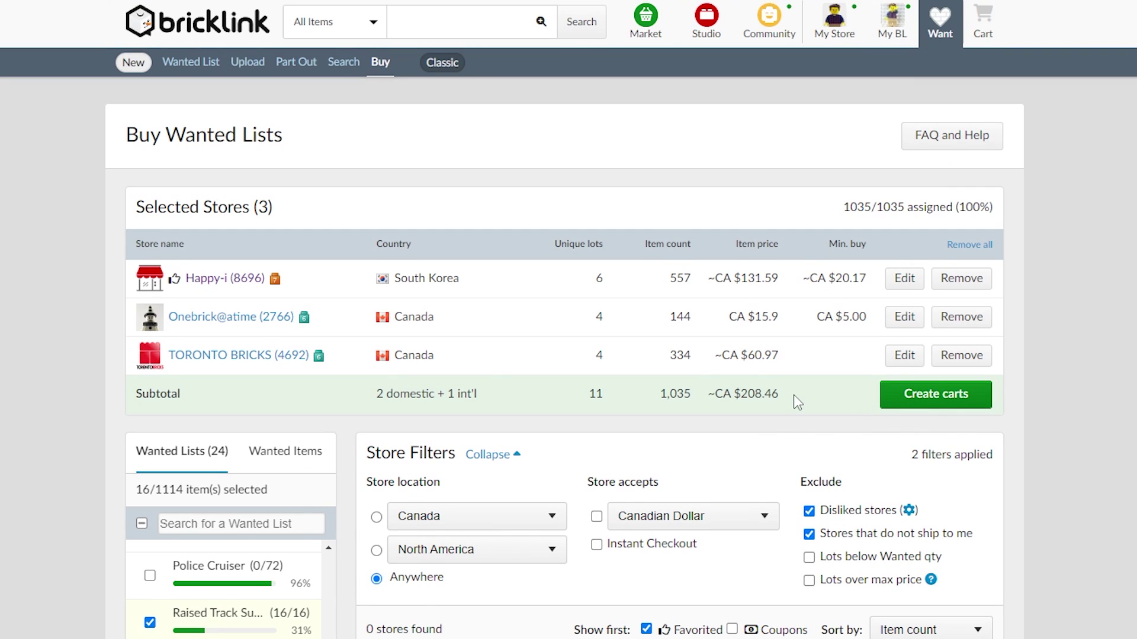
left_click_drag(793, 396, 662, 401)
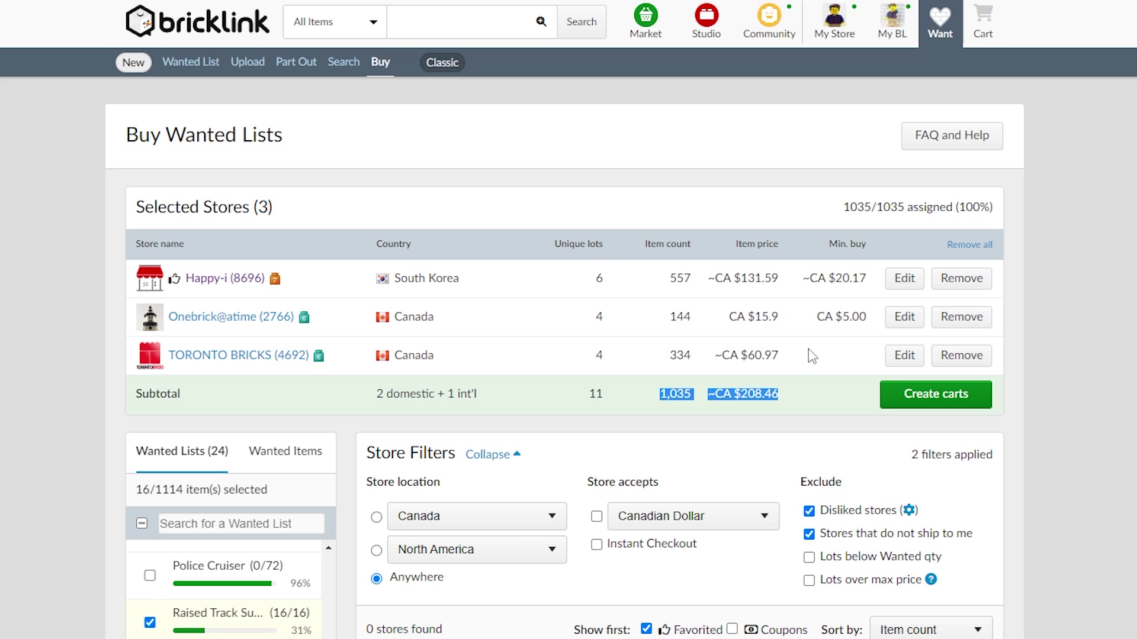
left_click(794, 405)
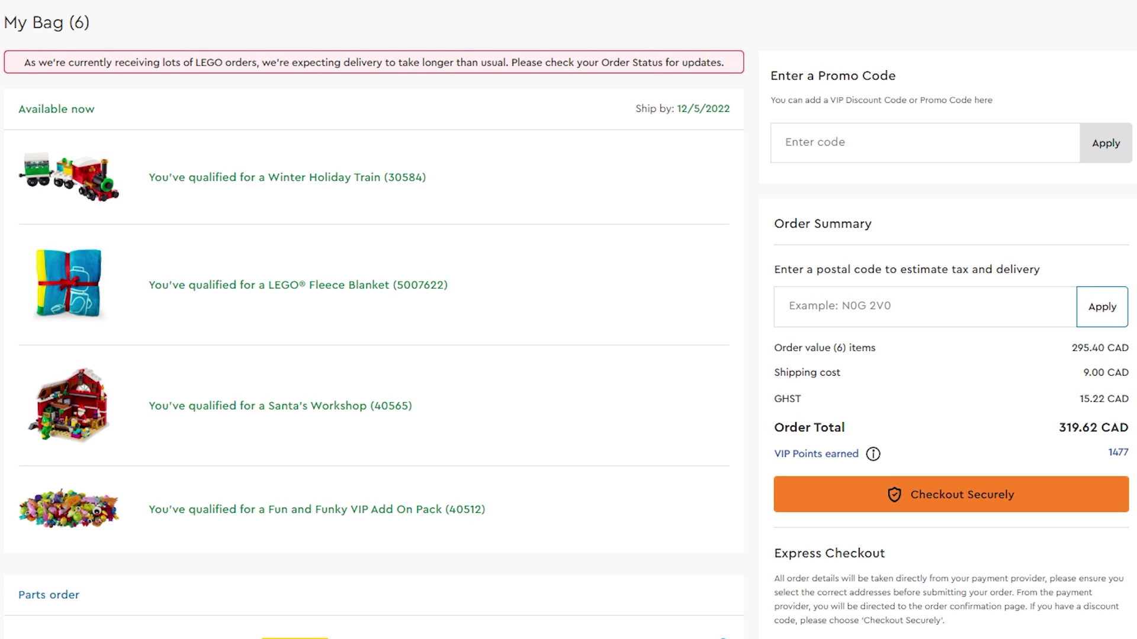
left_click_drag(1129, 427, 1028, 432)
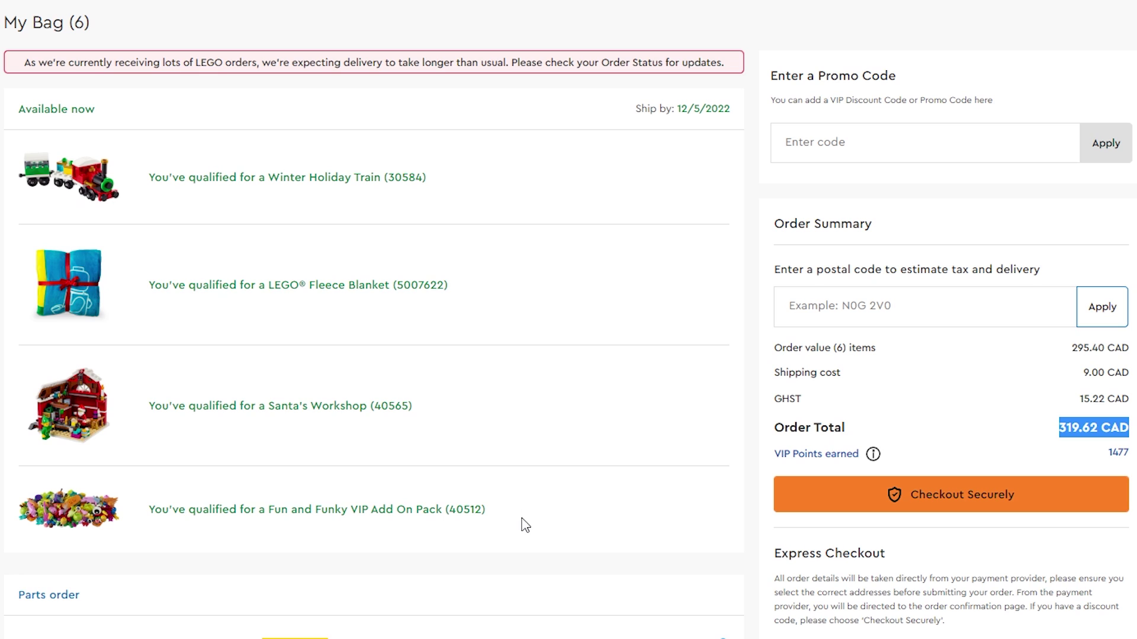
left_click_drag(523, 525, 17, 151)
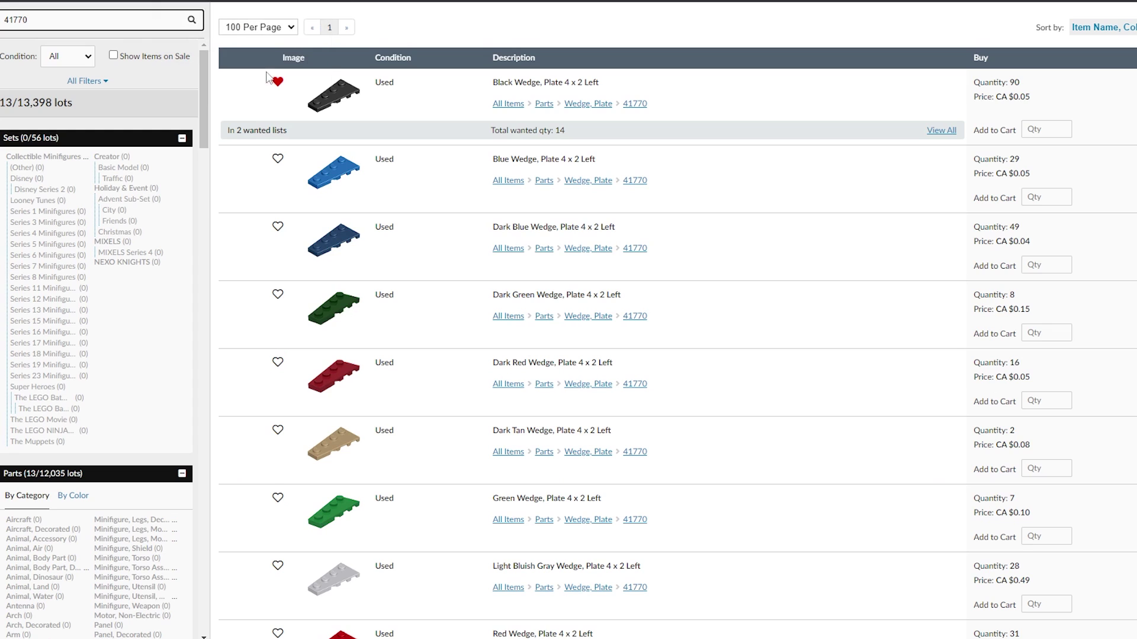
Step: Confirm the 1 x 2 plate is part 3023, search the store for 3023 and compare bulk prices
scroll(469, 270, "up", 5)
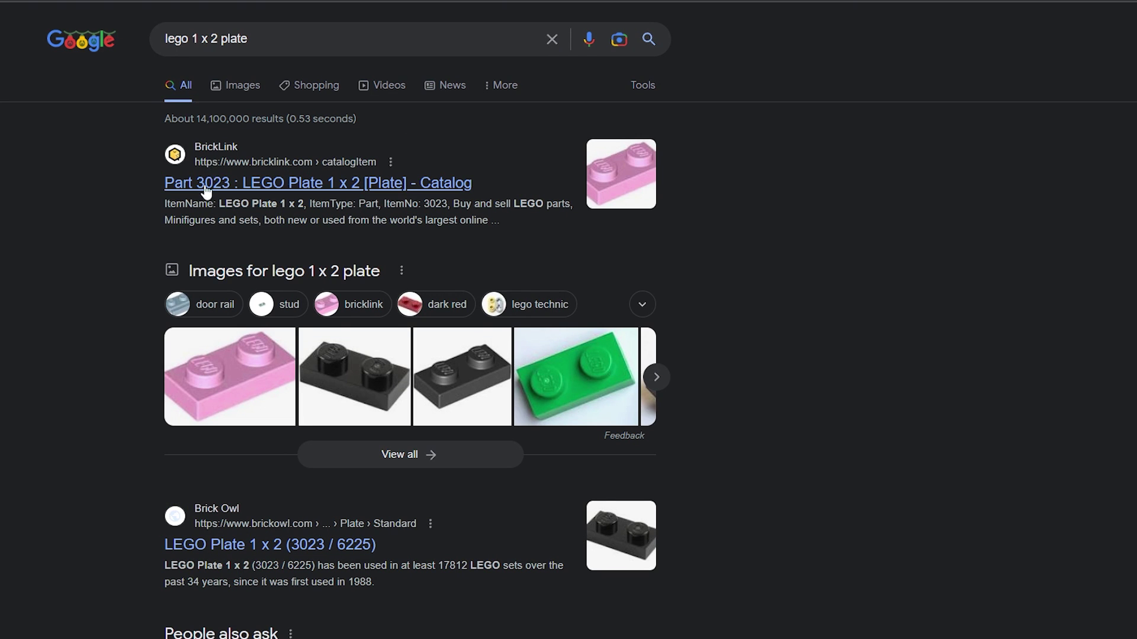
left_click(222, 194)
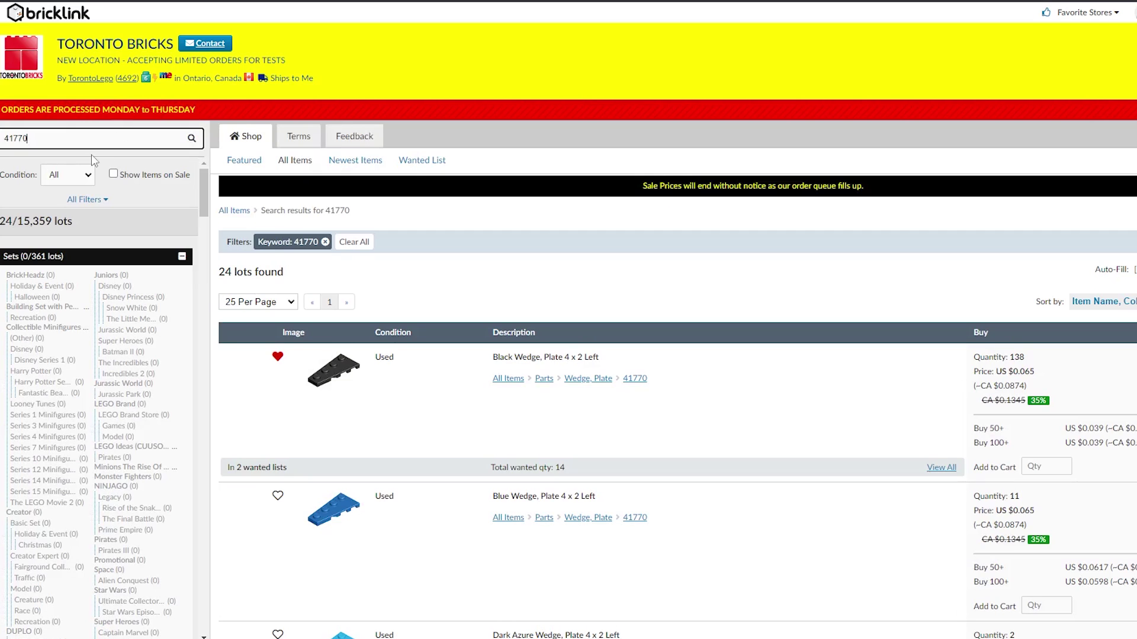
double_click(89, 143)
type("3023")
key("Return")
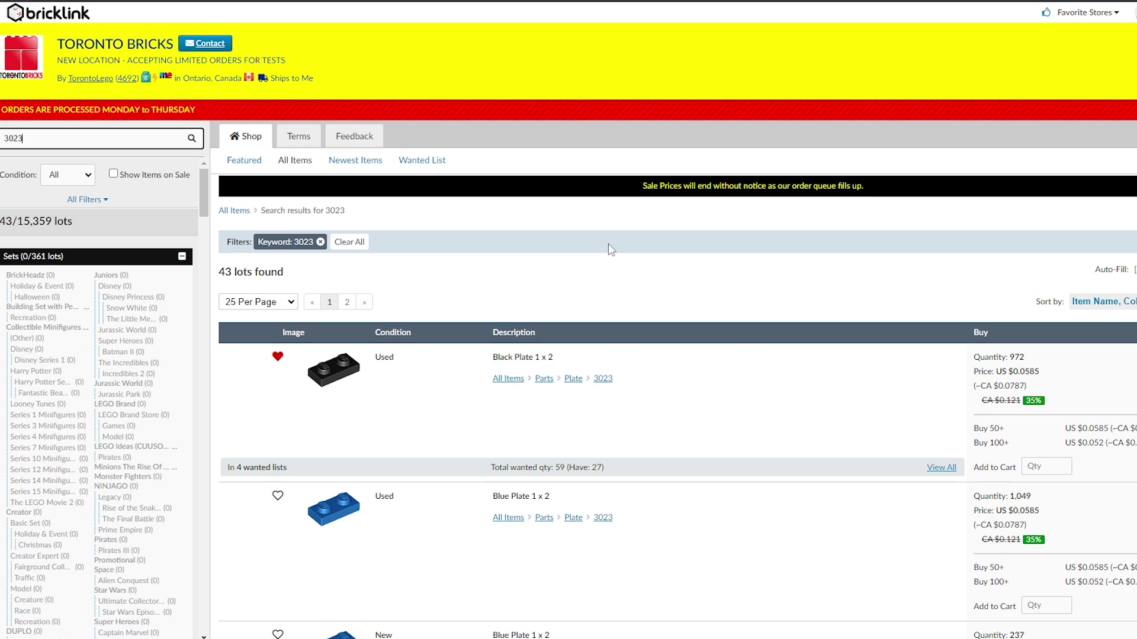
scroll(480, 320, "down", 9)
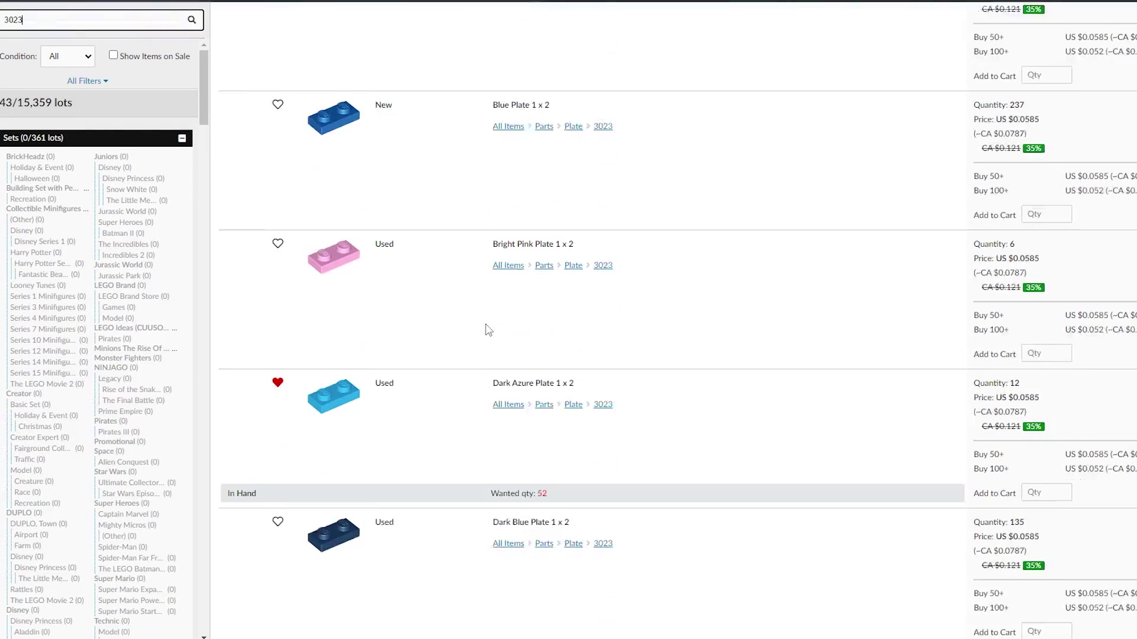
scroll(488, 330, "down", 5)
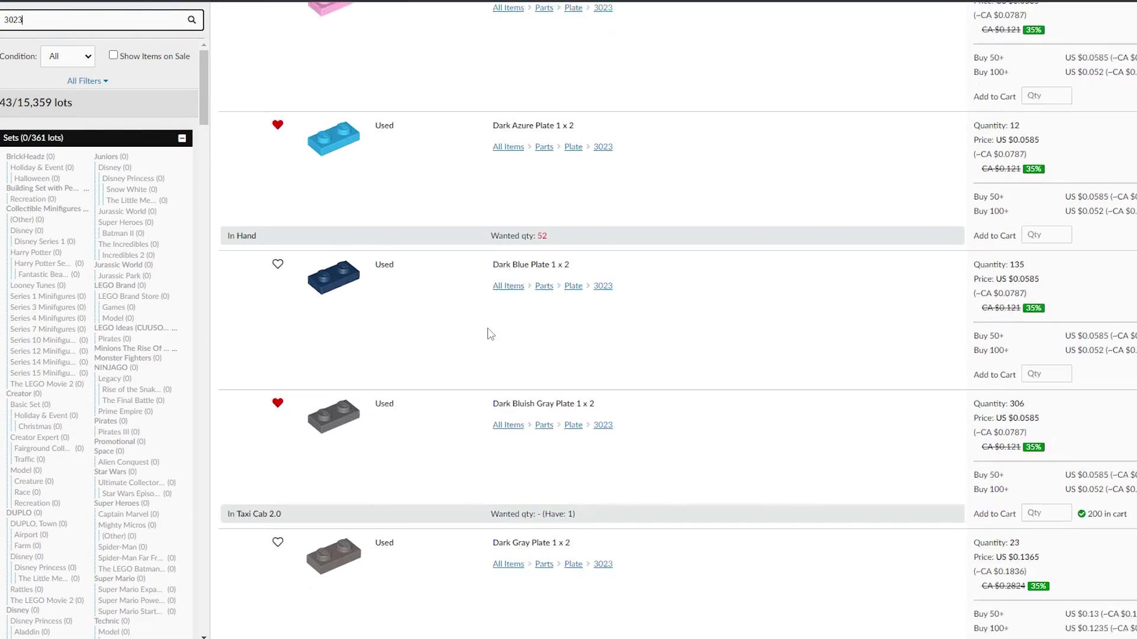
scroll(670, 397, "down", 2)
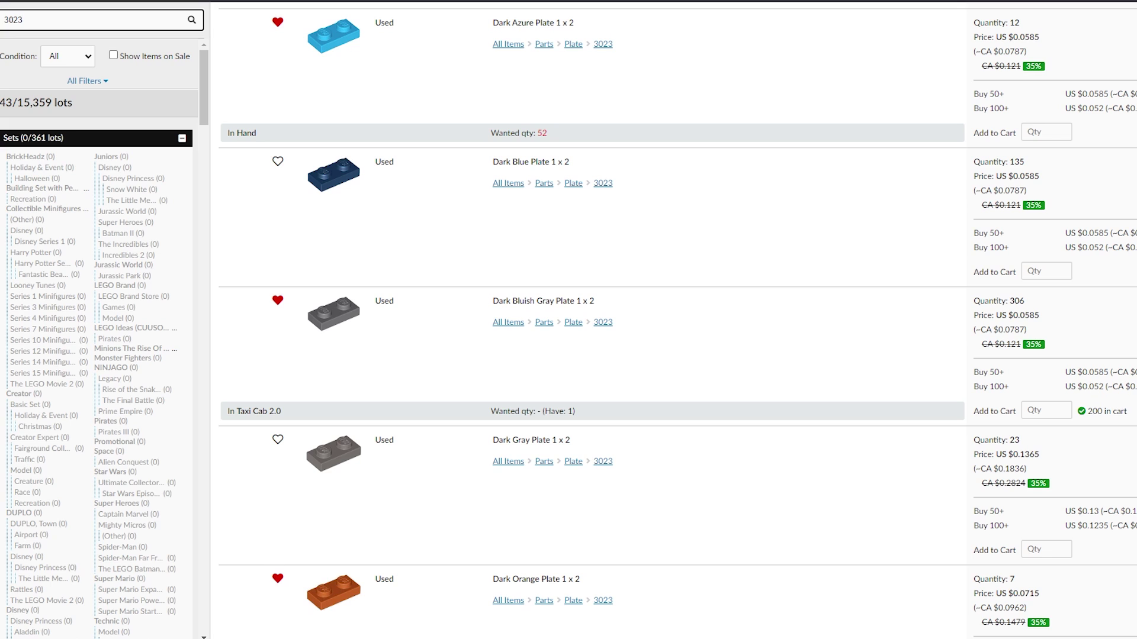
left_click_drag(1136, 388, 1078, 389)
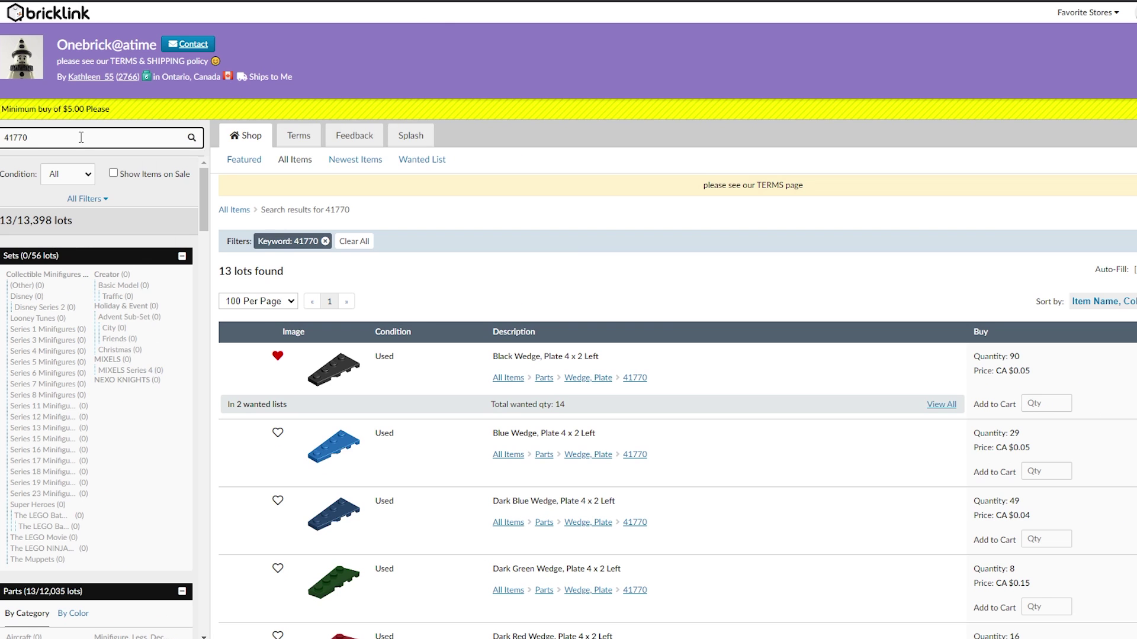
Step: Search Onebrick@atime's store for part 3023 and compare 1 x 2 plate prices, highlighting Dark Bluish Gray's CA $0.05
key("ctrl+a")
type("3023")
key("Return")
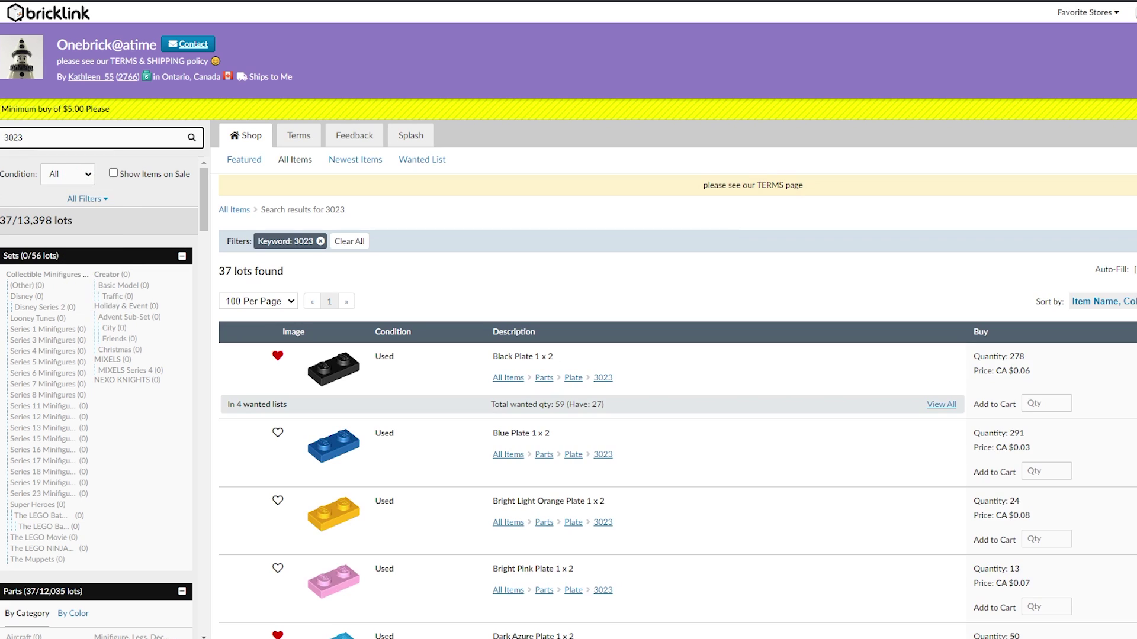
scroll(497, 353, "down", 3)
scroll(497, 354, "down", 3)
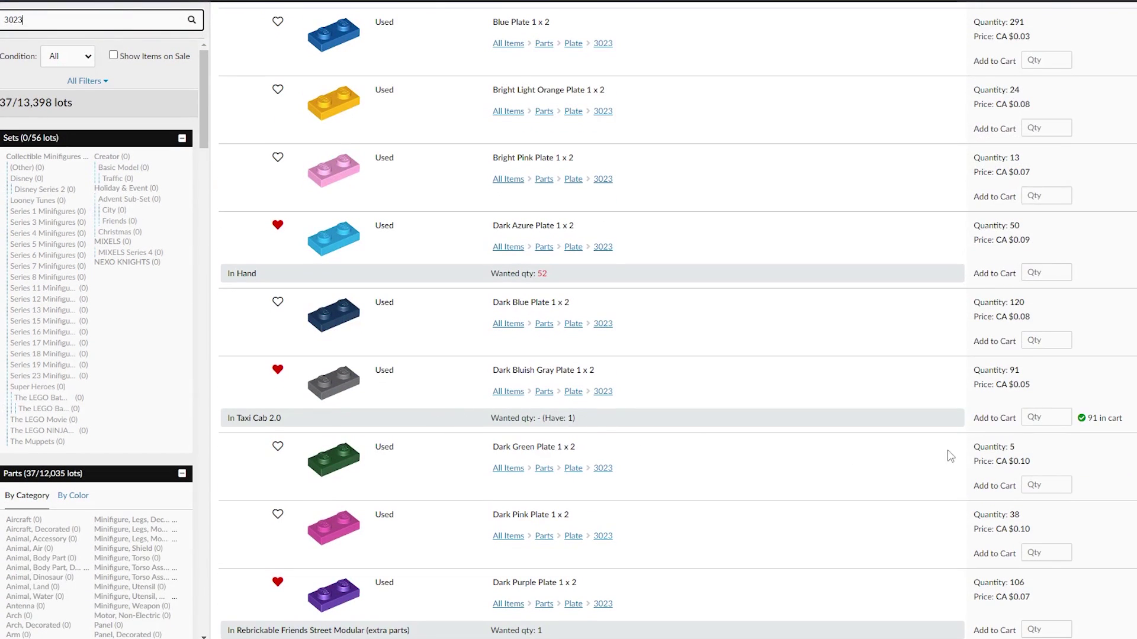
left_click_drag(1007, 378, 1040, 393)
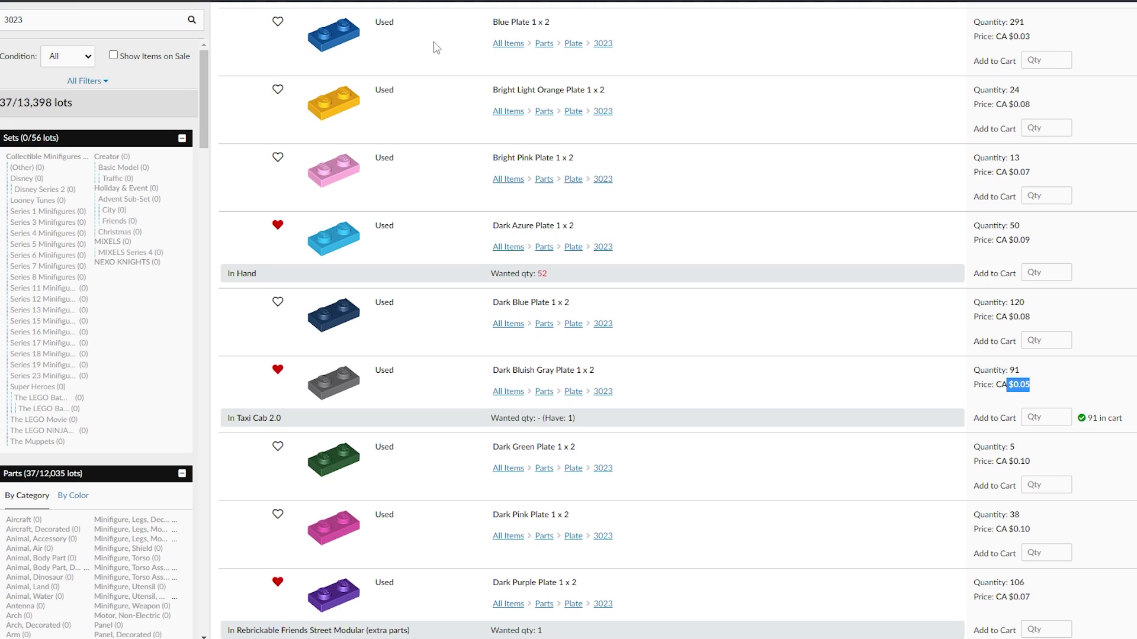
scroll(526, 431, "up", 1)
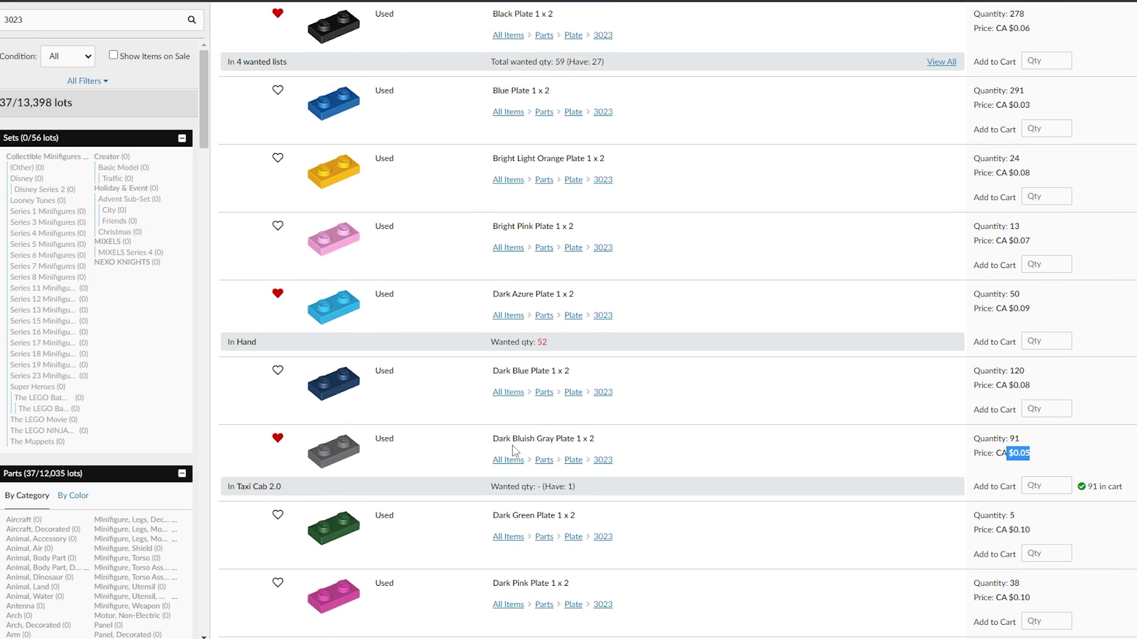
scroll(514, 449, "up", 2)
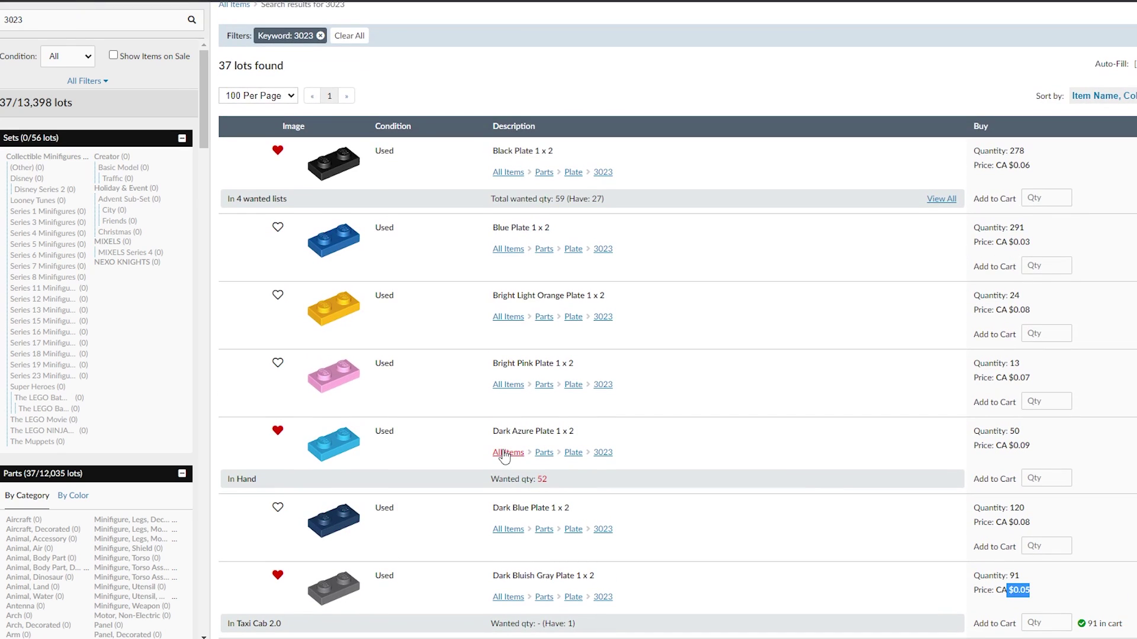
scroll(503, 456, "up", 2)
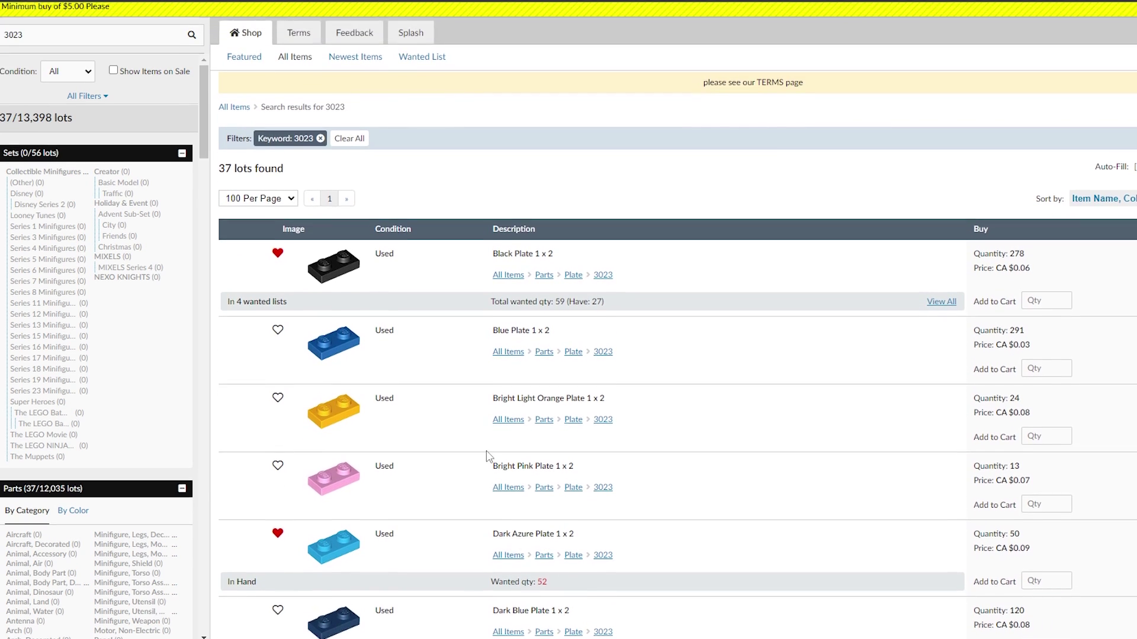
scroll(470, 450, "up", 1)
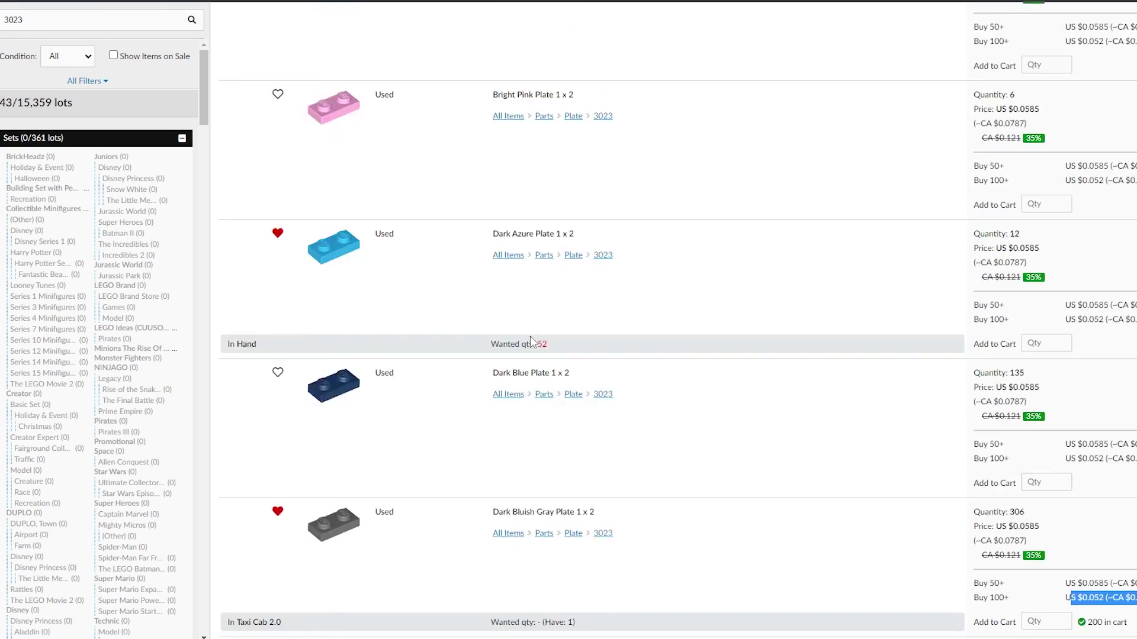
scroll(531, 335, "up", 10)
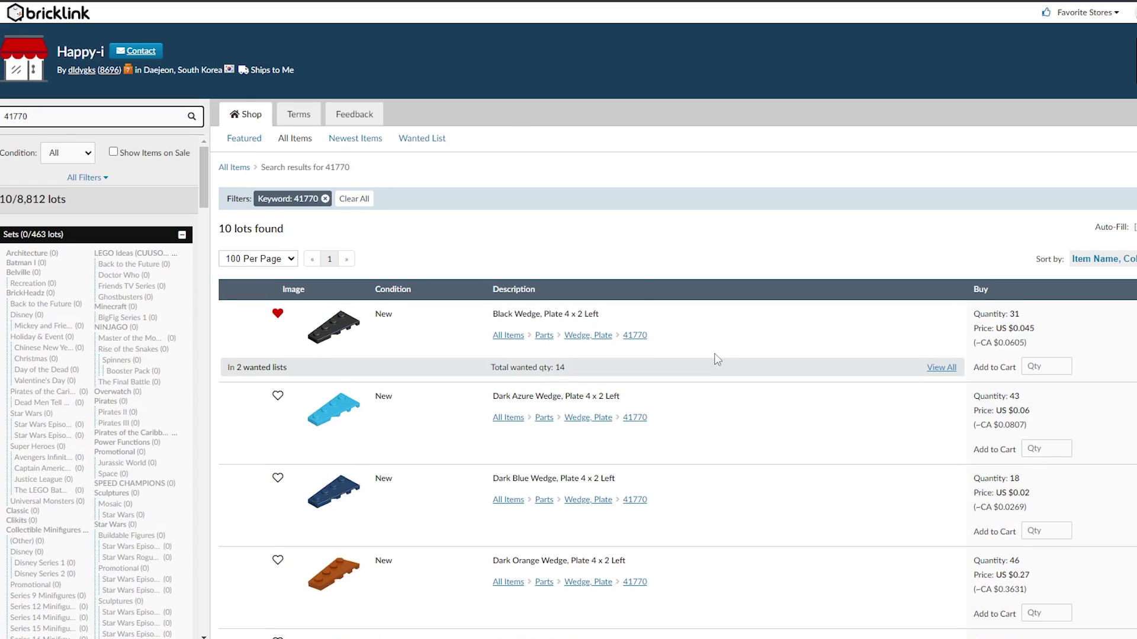
Step: Search the Happy-i store for part 3023 and scroll through its 55 lots
scroll(711, 331, "down", 1)
scroll(355, 237, "up", 1)
double_click(13, 119)
type("3023")
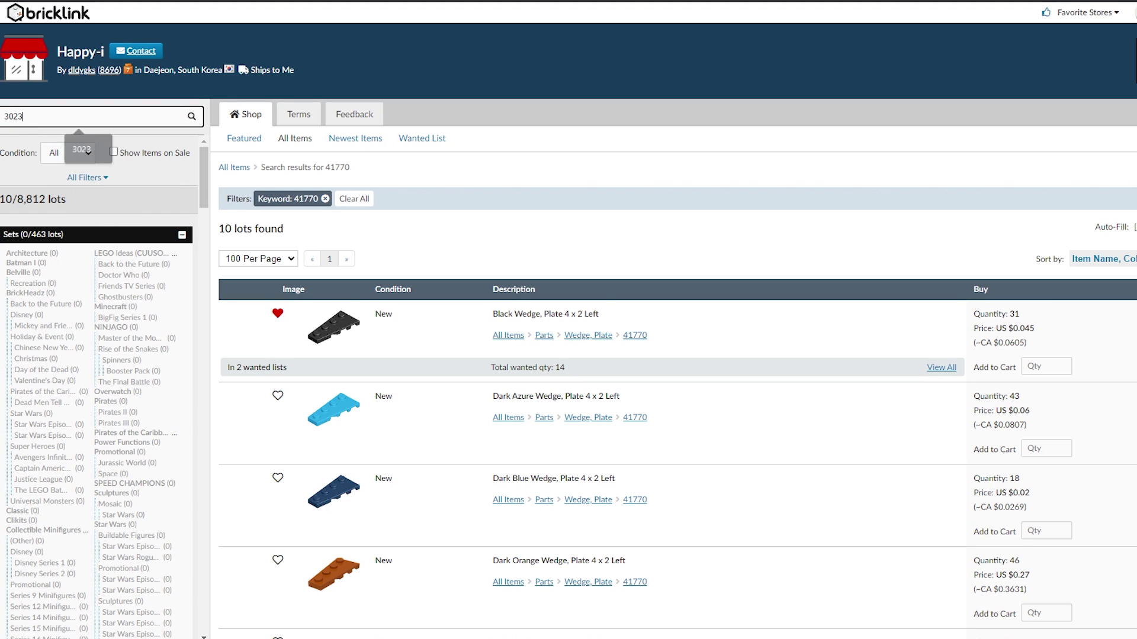
key("Return")
scroll(497, 343, "down", 2)
scroll(498, 345, "down", 10)
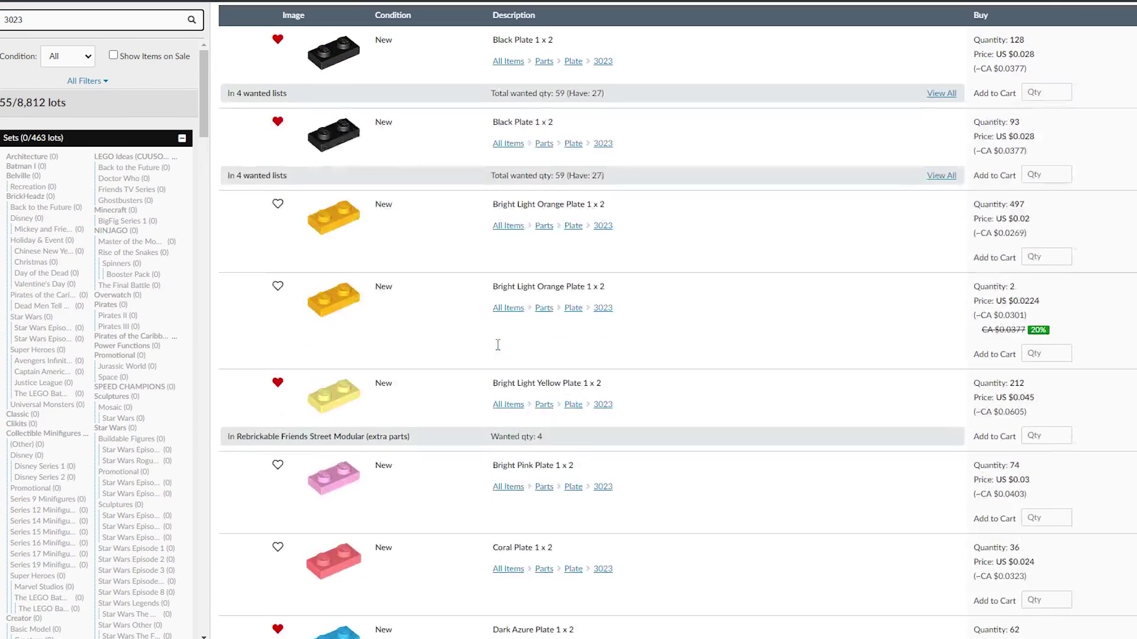
scroll(499, 351, "down", 5)
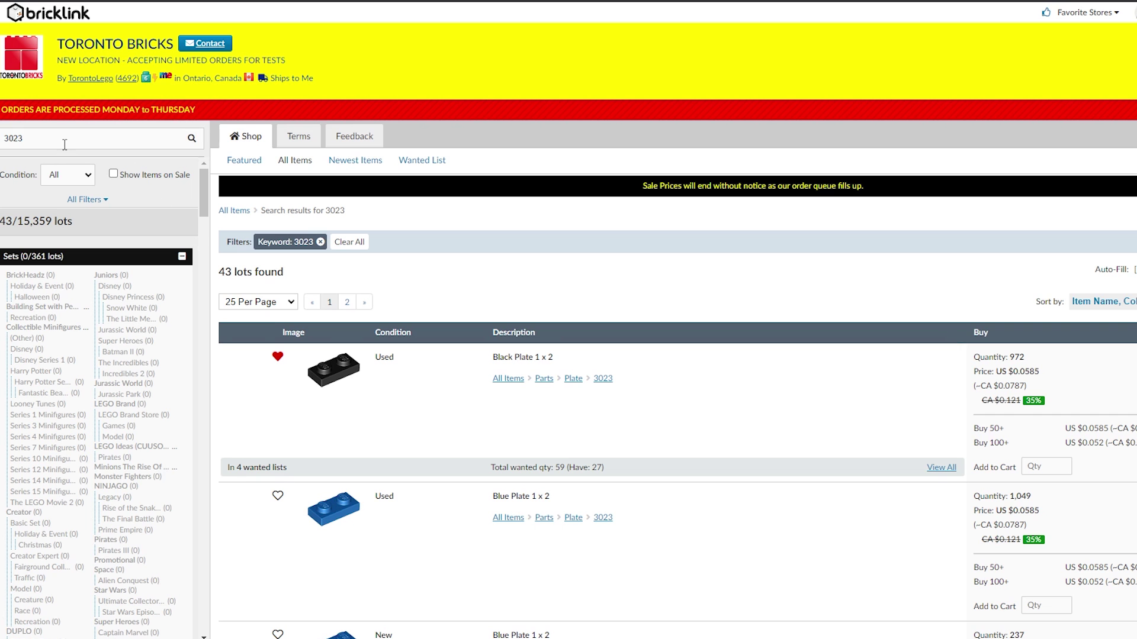
Step: Search Toronto Bricks for parts 24203 and then 2420, reviewing the 2 x 2 corner plate lots
left_click_drag(65, 145, 1, 160)
type("24203")
key("Return")
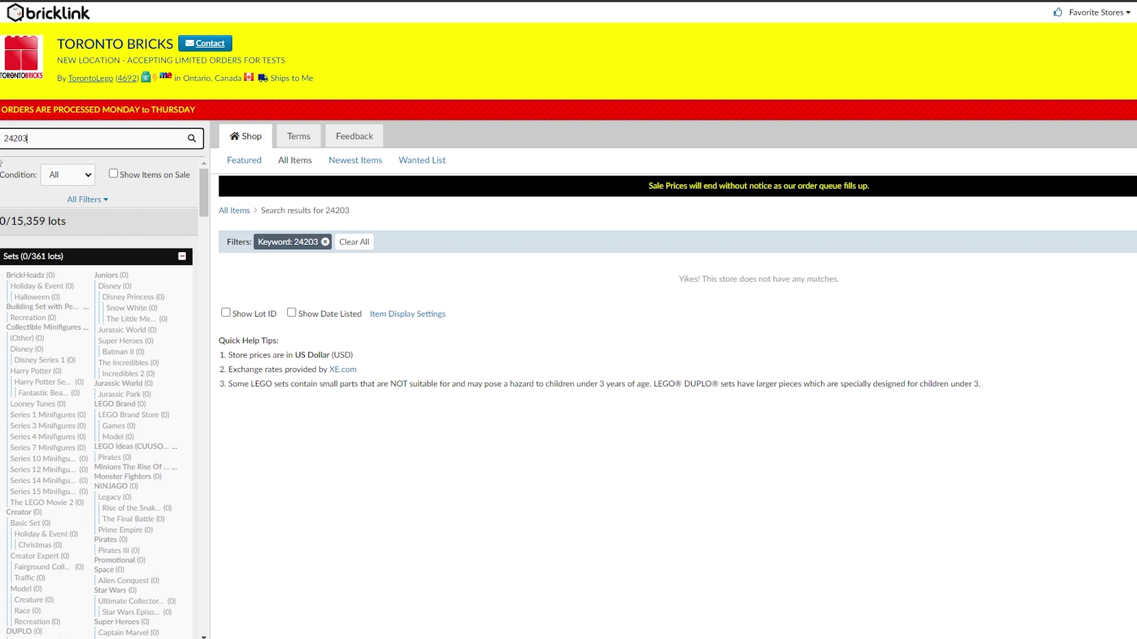
key("Return")
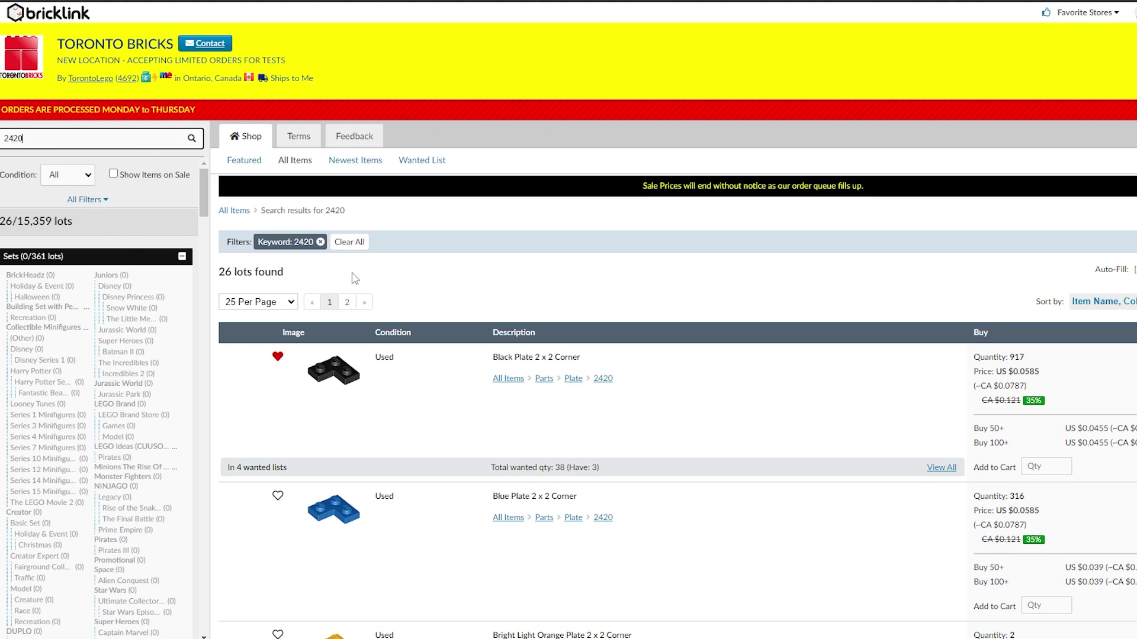
scroll(426, 438, "down", 10)
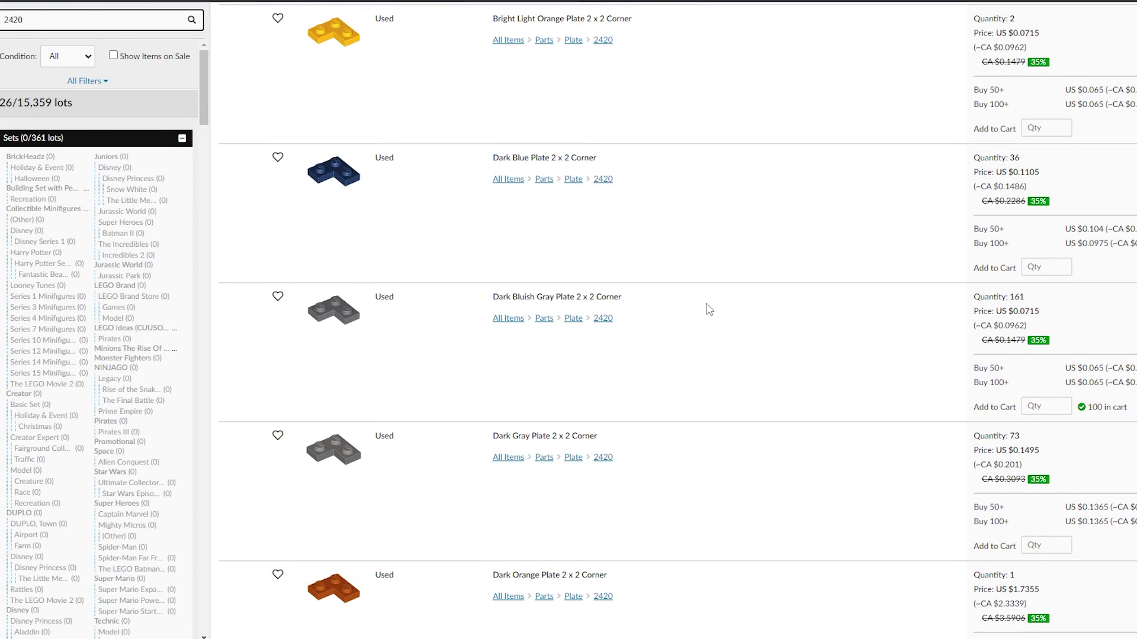
scroll(807, 412, "up", 10)
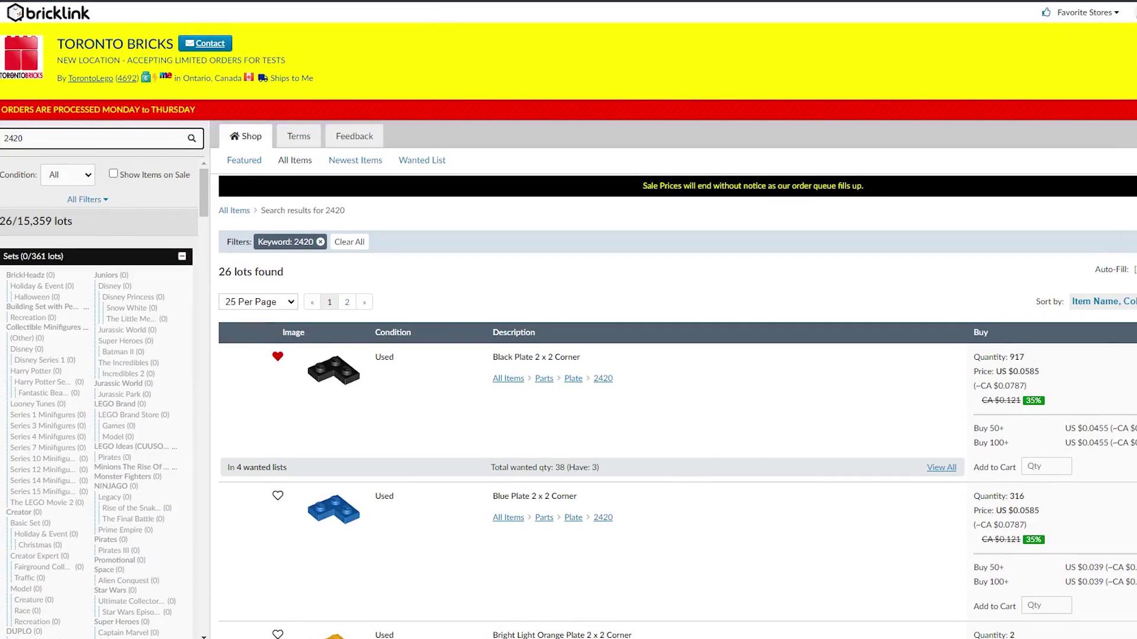
left_click(639, 439)
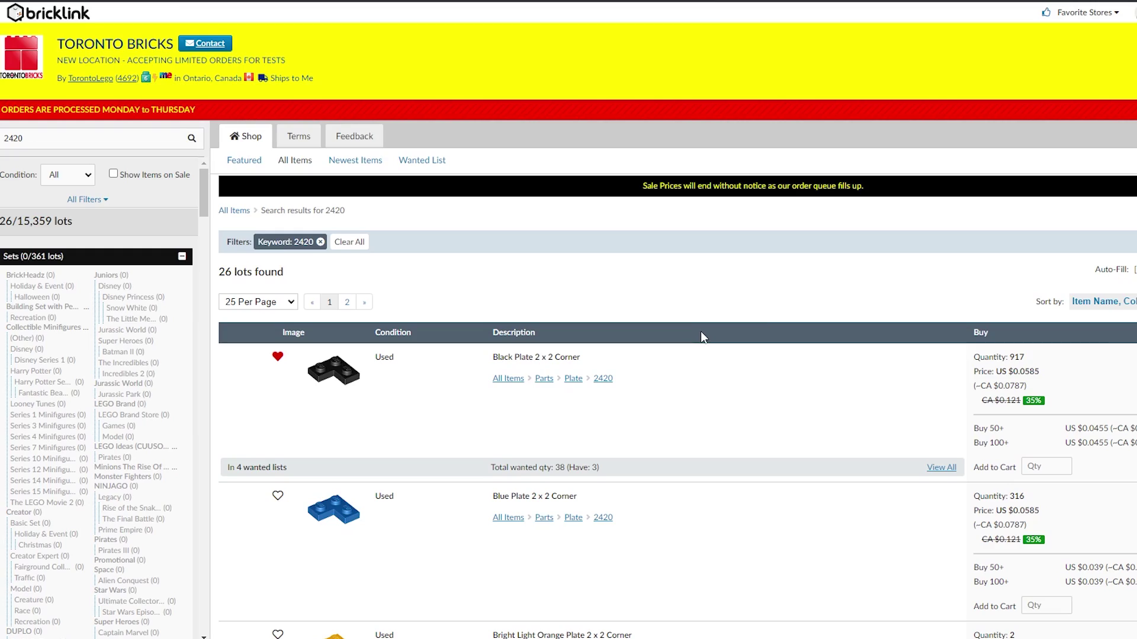